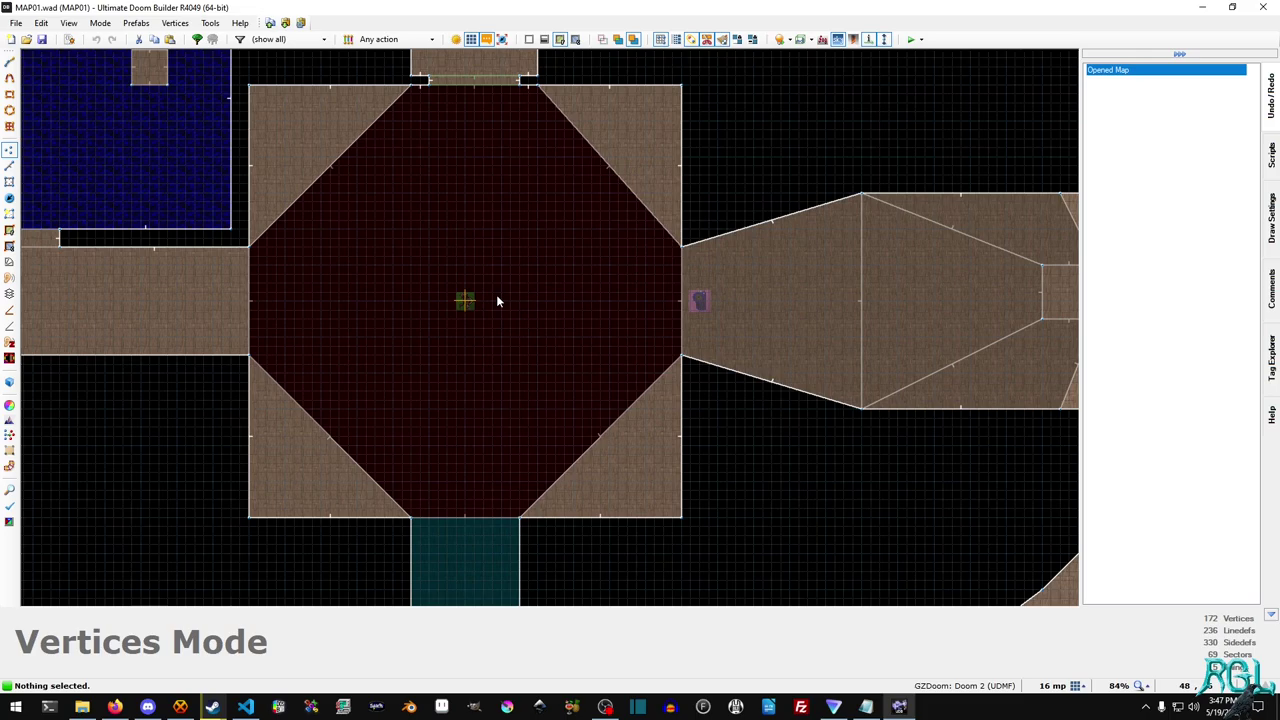
Step: Move the south wall line of the stone-floored room outward, roughly doubling the depth of its southern floor area
{"action": "scroll", "coordinate": [540, 345], "scroll_direction": "down", "scroll_amount": 7}
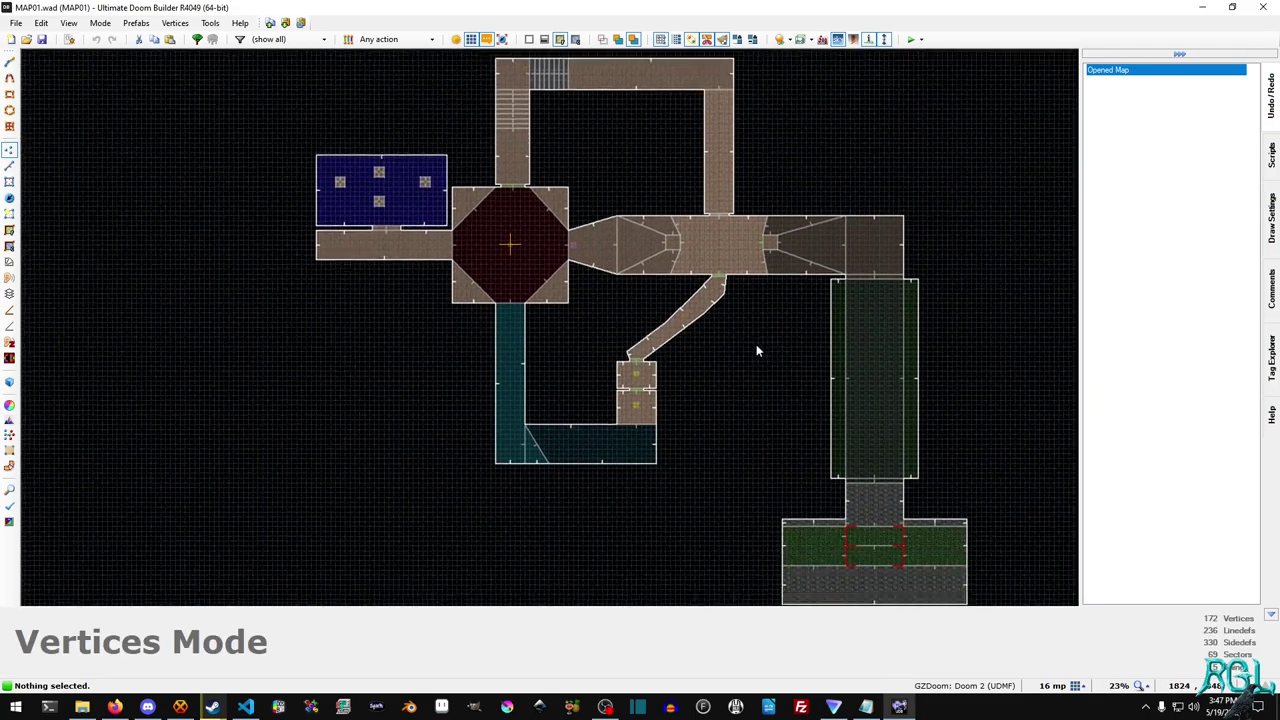
{"action": "middle_click_drag", "start_coordinate": [756, 344], "coordinate": [580, 171]}
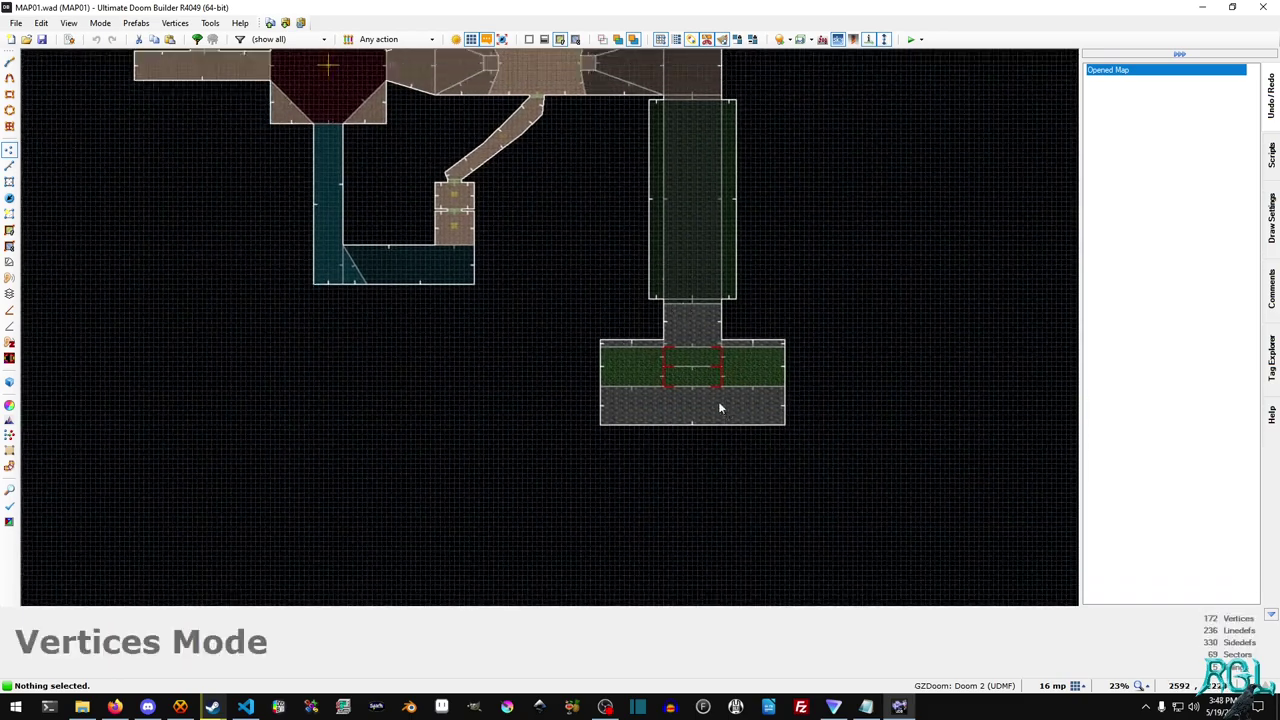
{"action": "middle_click_drag", "start_coordinate": [720, 404], "coordinate": [558, 368]}
{"action": "scroll", "coordinate": [557, 364], "scroll_direction": "up", "scroll_amount": 4}
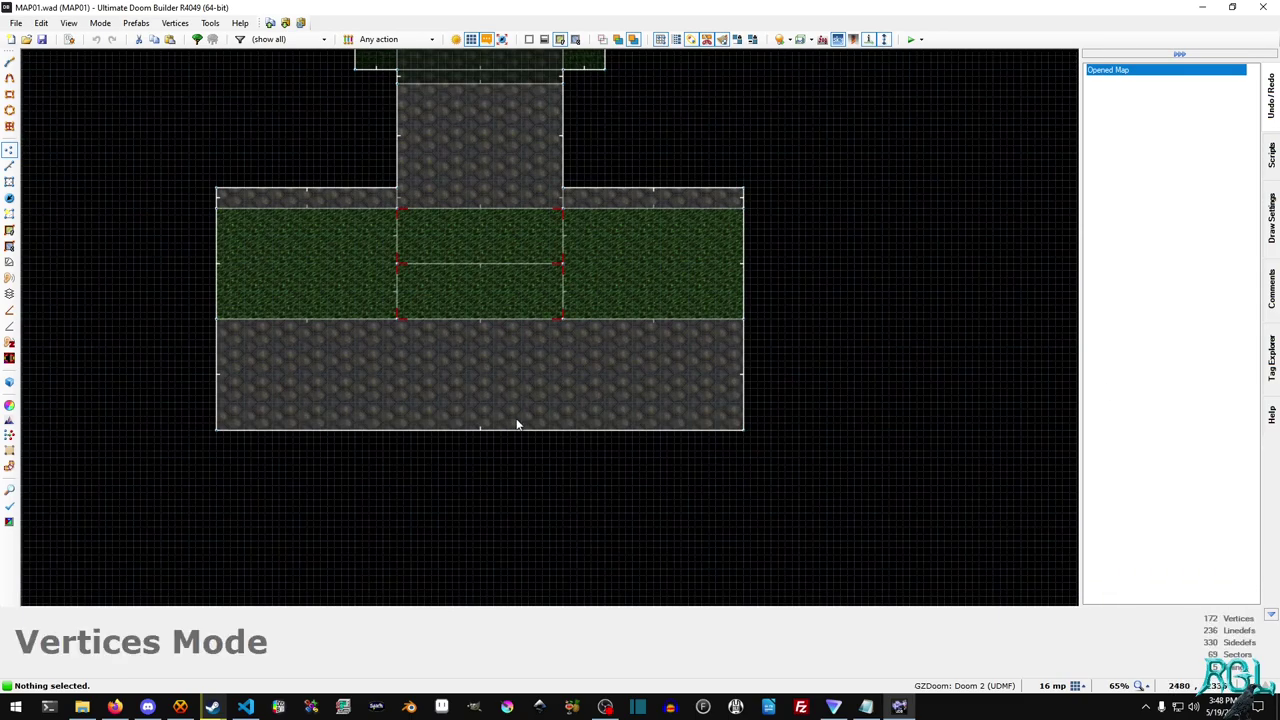
{"action": "key", "text": "l"}
{"action": "left_click", "coordinate": [486, 427]}
{"action": "left_click_drag", "start_coordinate": [486, 427], "coordinate": [484, 548]}
{"action": "scroll", "coordinate": [474, 484], "scroll_direction": "up", "scroll_amount": 3}
{"action": "middle_click_drag", "start_coordinate": [496, 442], "coordinate": [576, 366]}
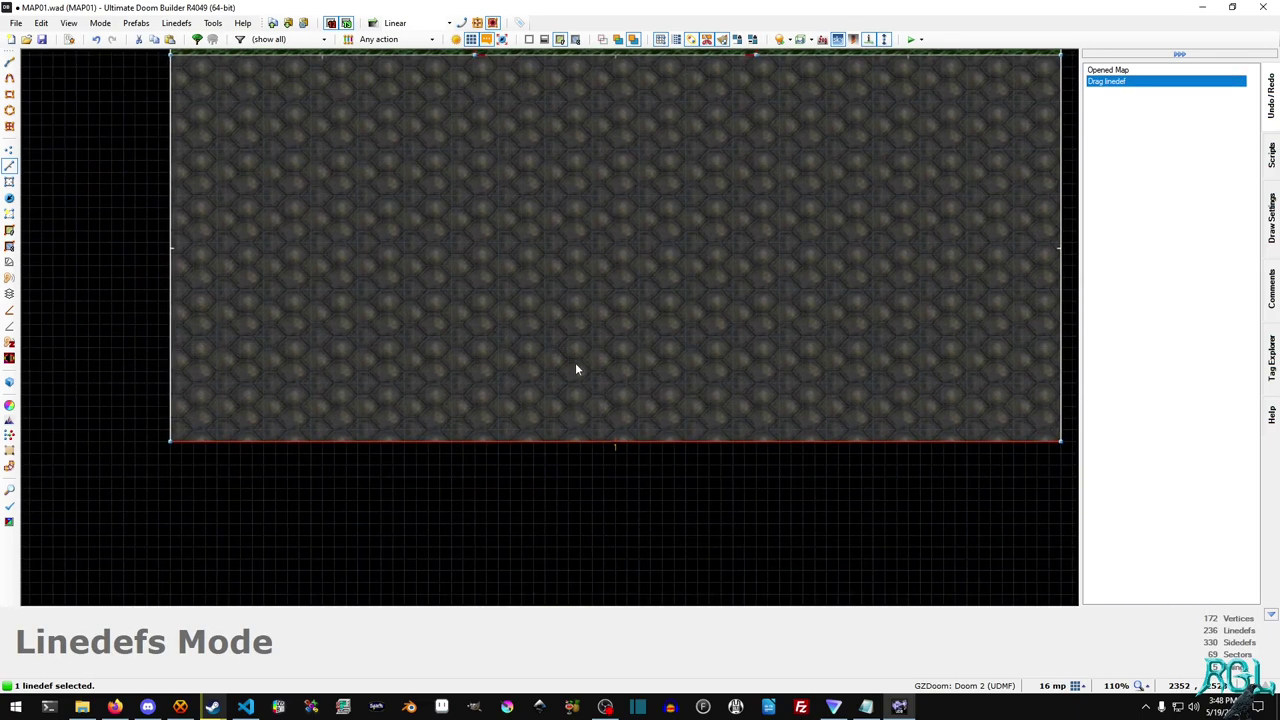
Step: Draw a full-width rectangular sector along the room's south wall and a 128 by 128 square sector against its west end
{"action": "key", "text": "ctrl+shift+d"}
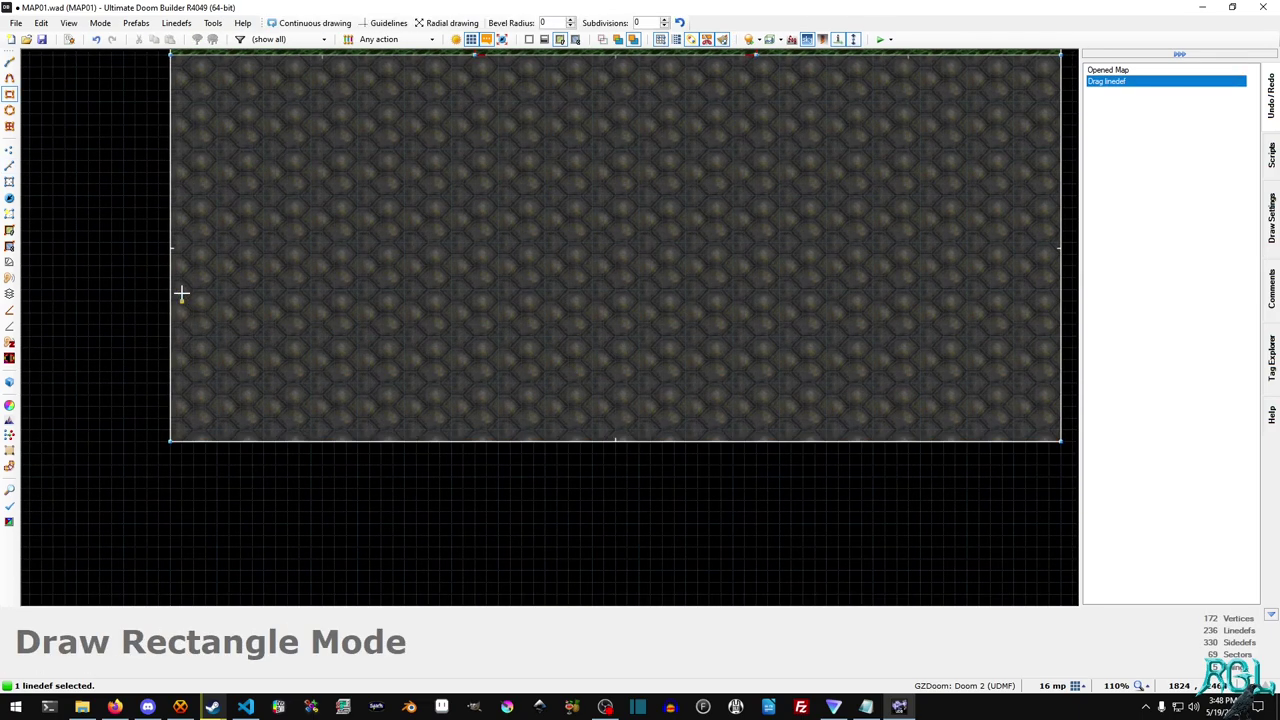
{"action": "left_click_drag", "start_coordinate": [183, 292], "coordinate": [1056, 440]}
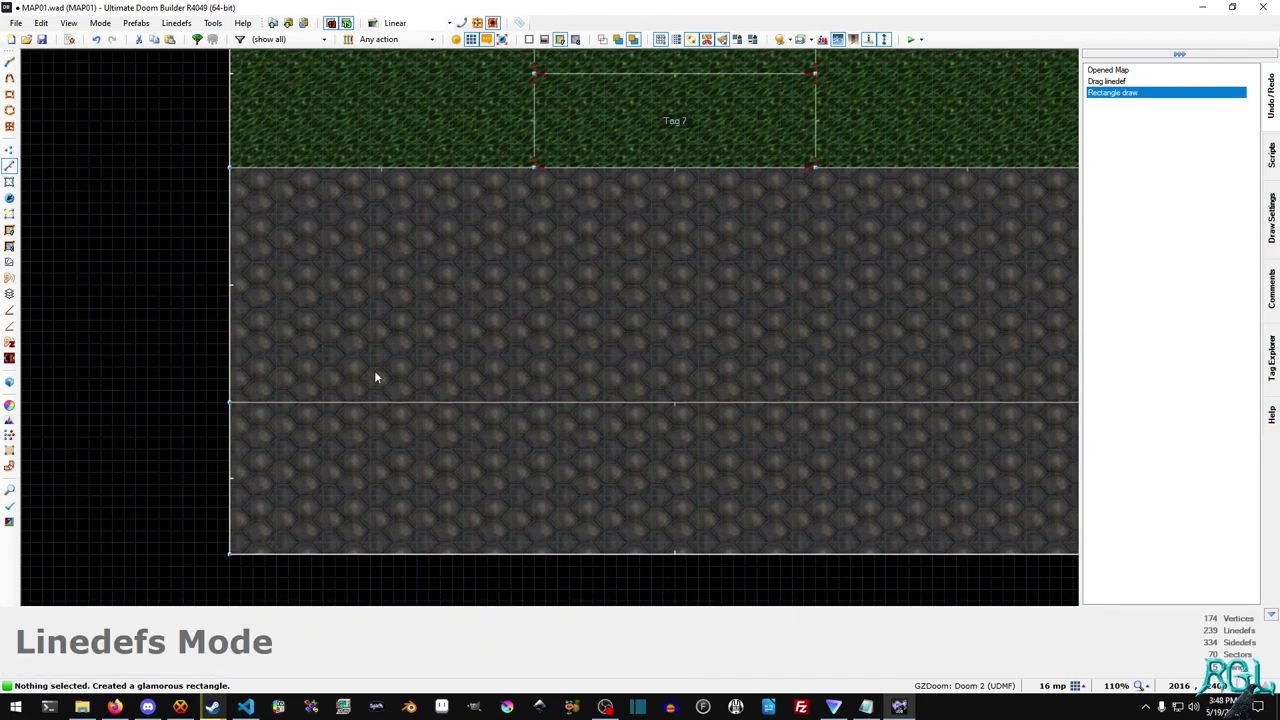
{"action": "key", "text": "ctrl+shift+d"}
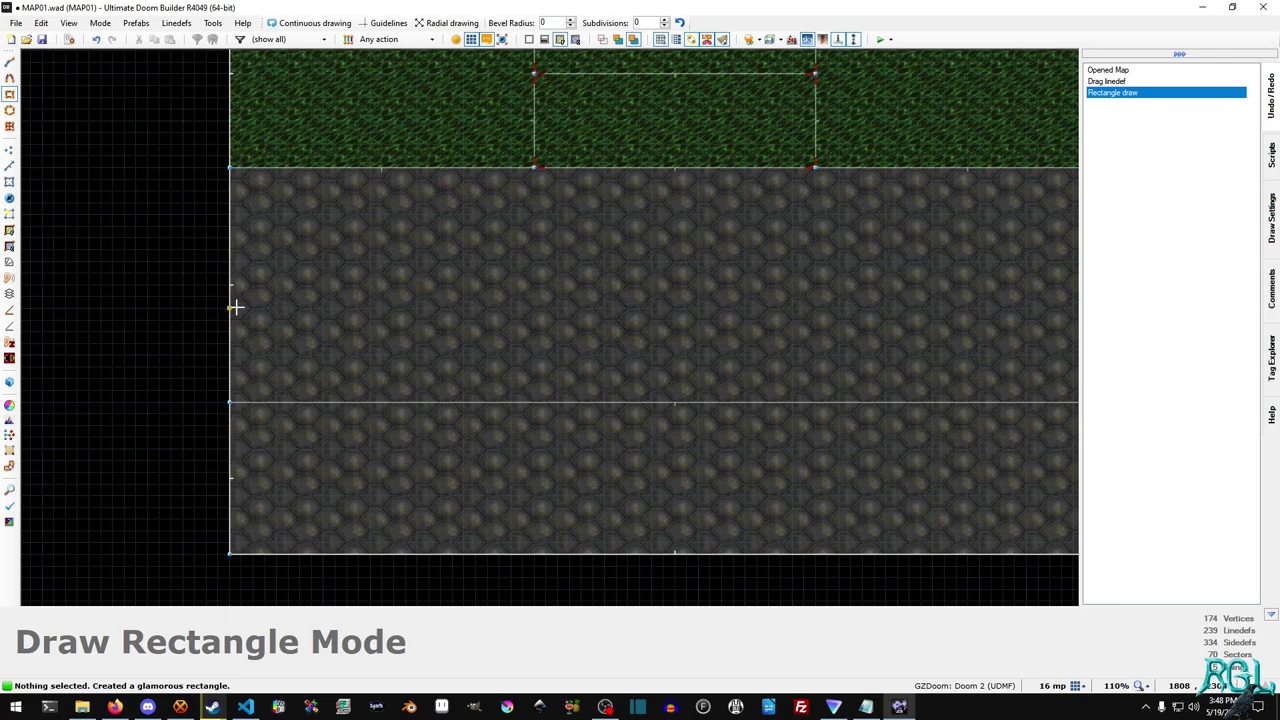
{"action": "left_click_drag", "start_coordinate": [235, 308], "coordinate": [325, 399]}
{"action": "left_click", "coordinate": [325, 399]}
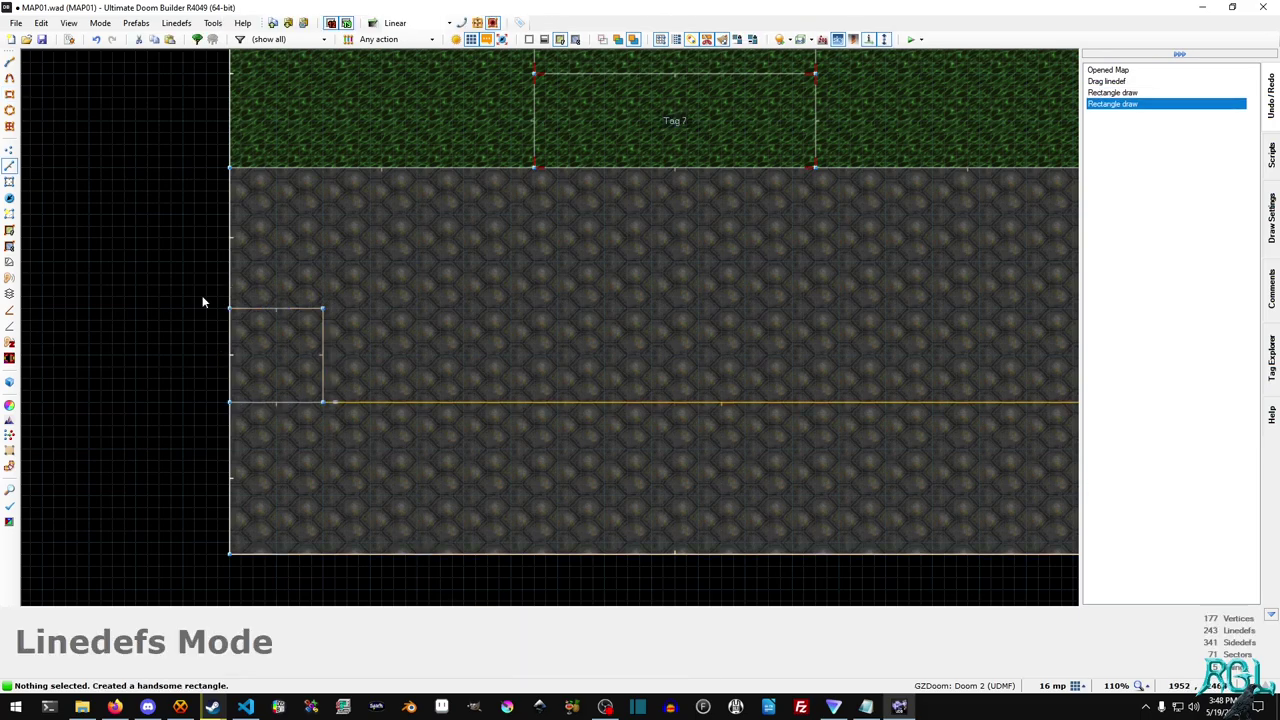
Step: Set the floor height of the new south strip and the small square sector to 64
{"action": "key", "text": "s"}
{"action": "left_click", "coordinate": [268, 358]}
{"action": "left_click", "coordinate": [304, 464]}
{"action": "right_click", "coordinate": [304, 464]}
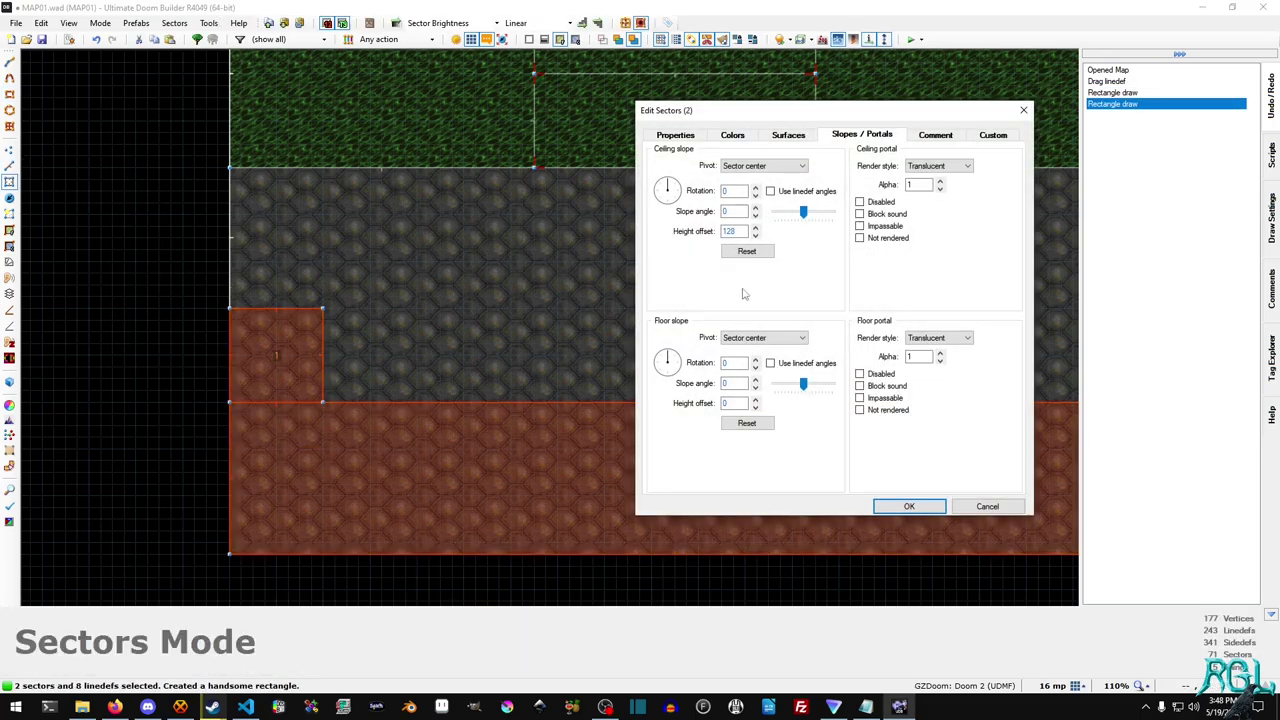
{"action": "left_click", "coordinate": [690, 137]}
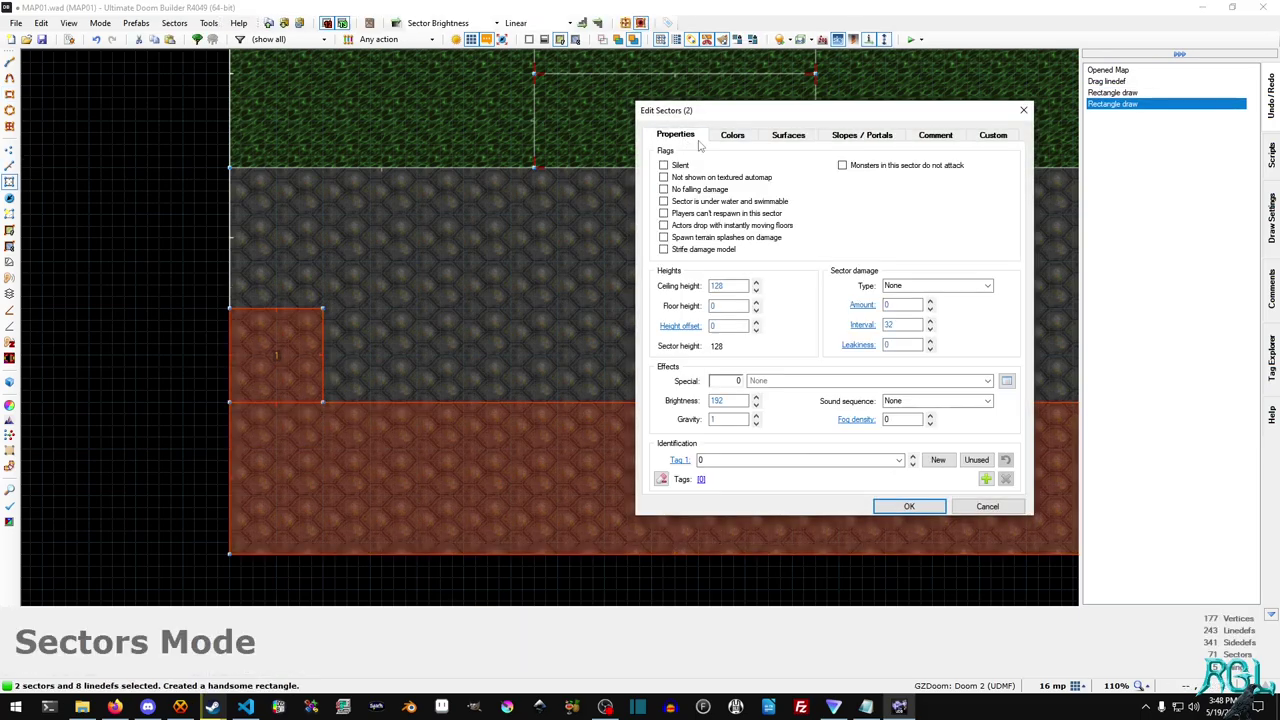
{"action": "left_click", "coordinate": [786, 135]}
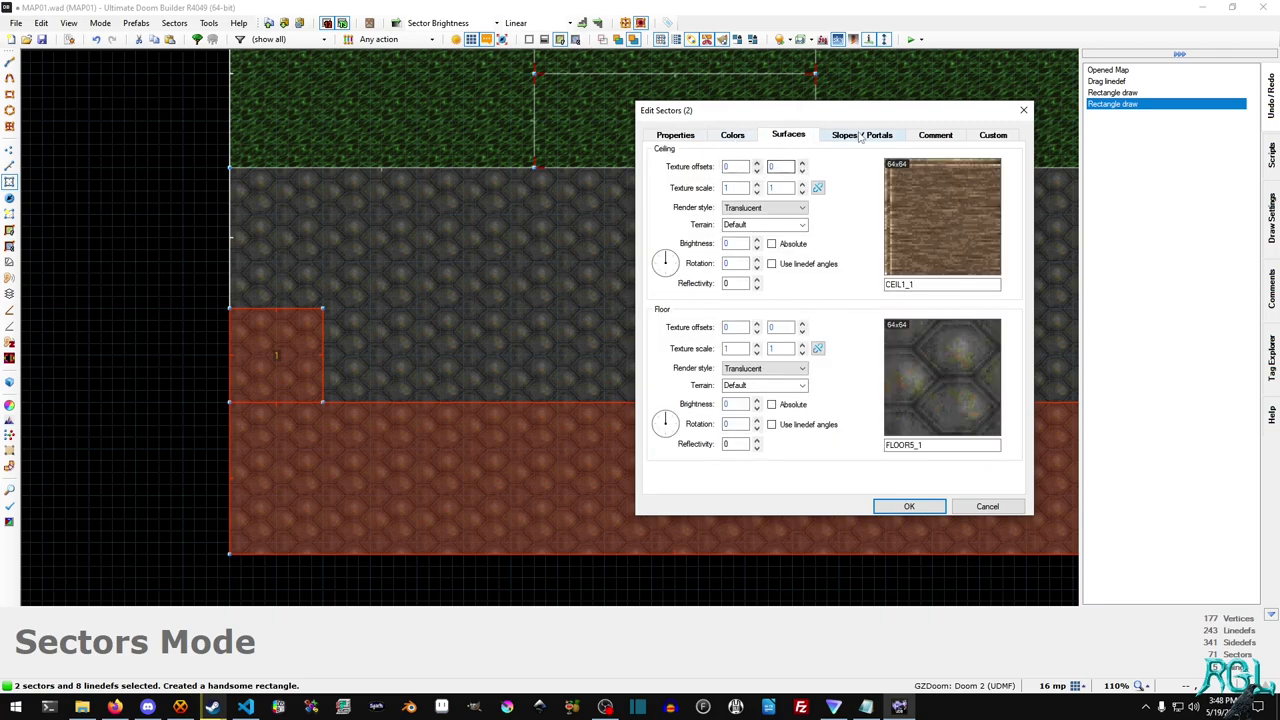
{"action": "left_click", "coordinate": [678, 136]}
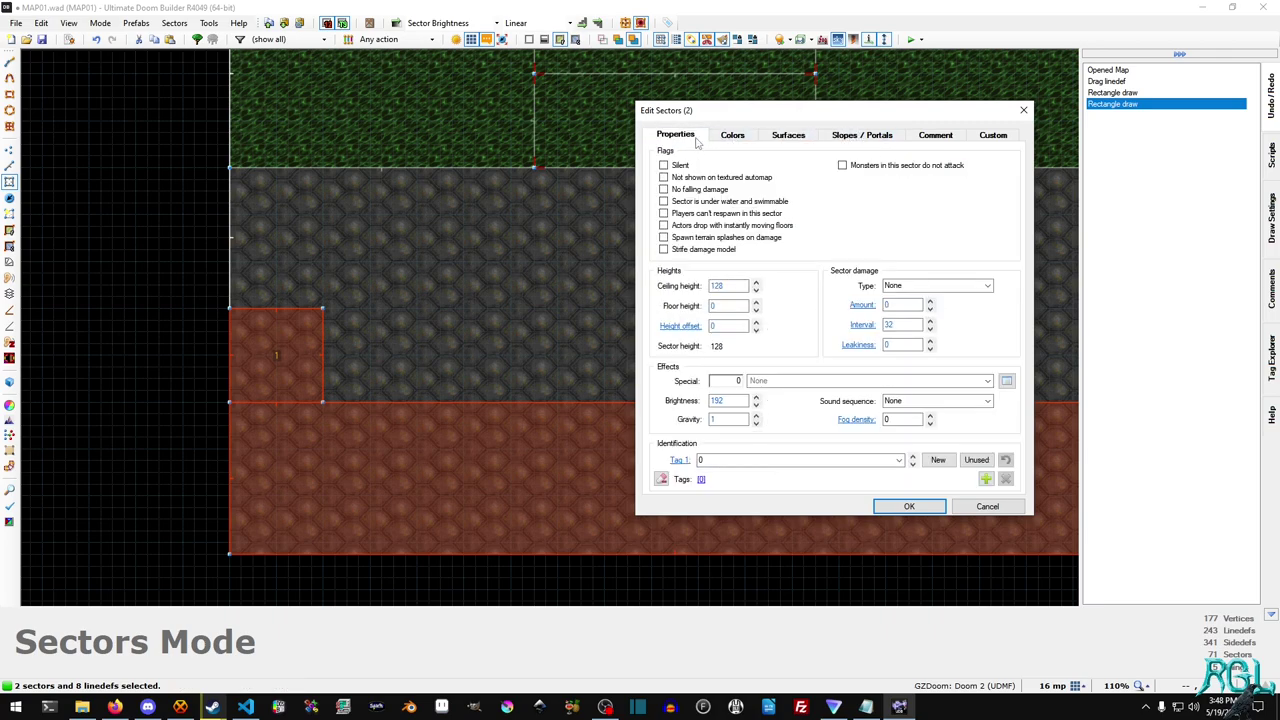
{"action": "left_click", "coordinate": [756, 301]}
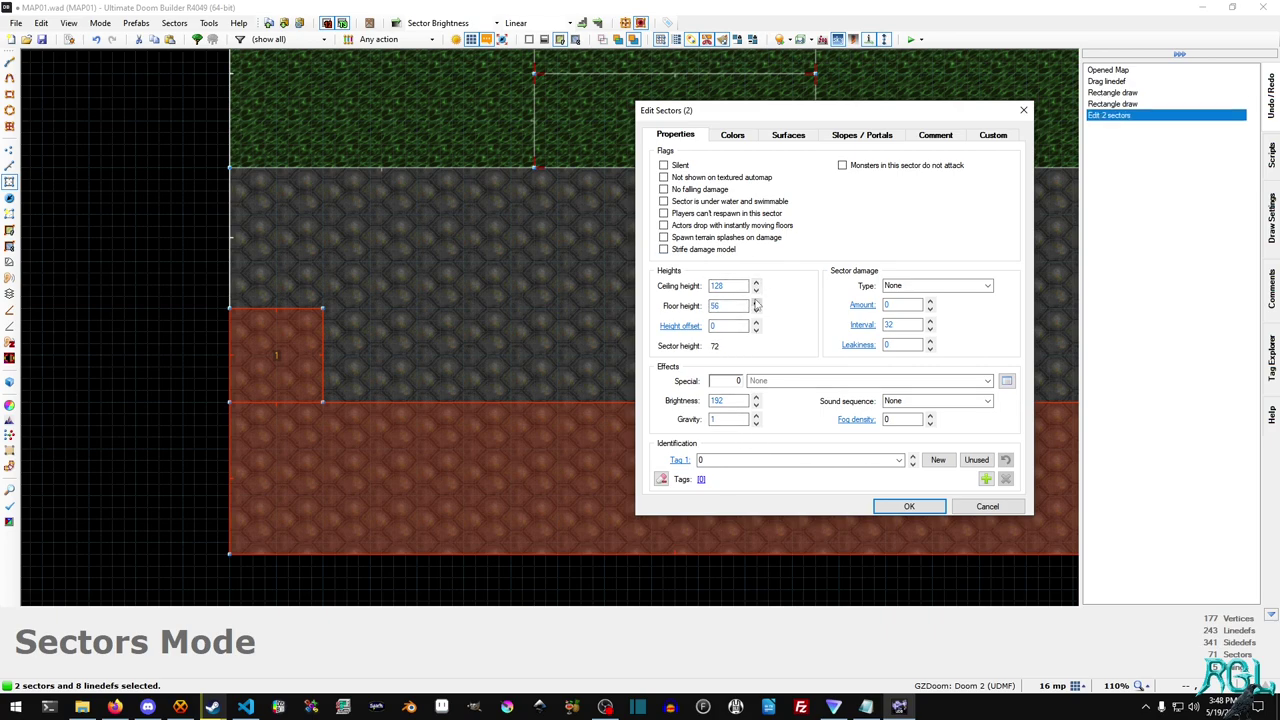
{"action": "left_click", "coordinate": [878, 507]}
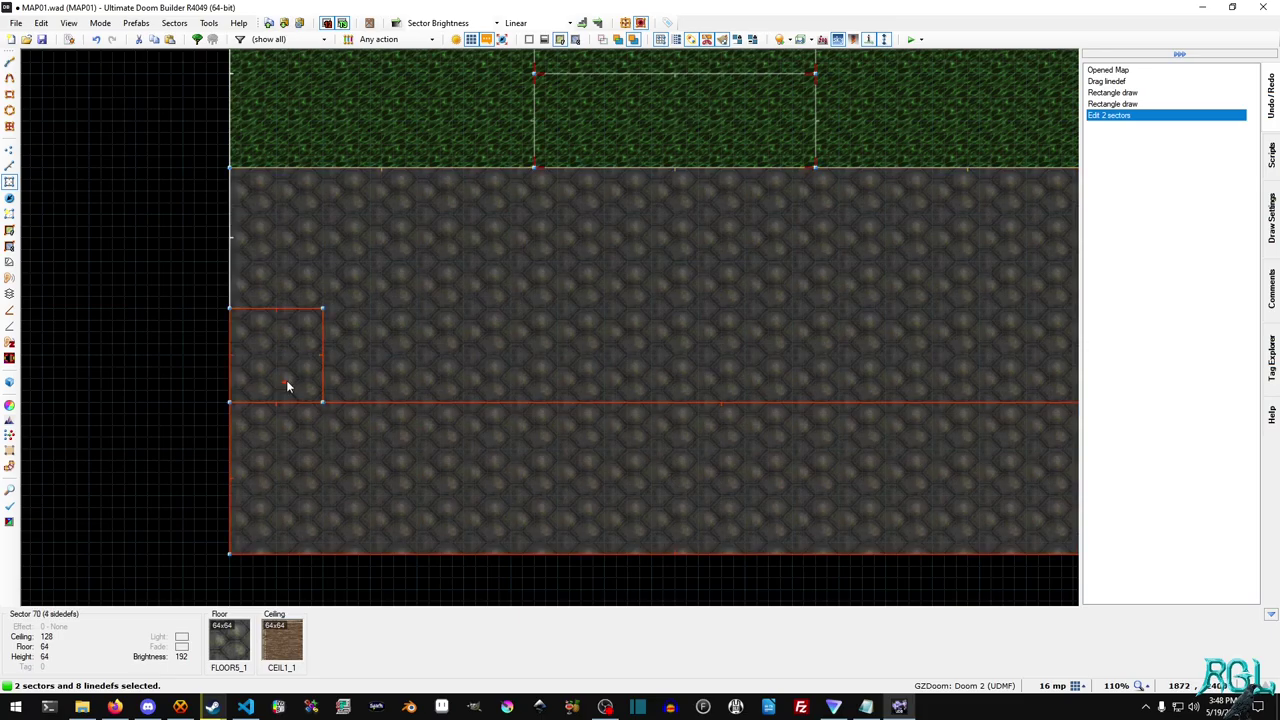
Step: In the 3D view, raise the room's eight ceiling surfaces to a height of 184 and clear the selection
{"action": "key", "text": "w"}
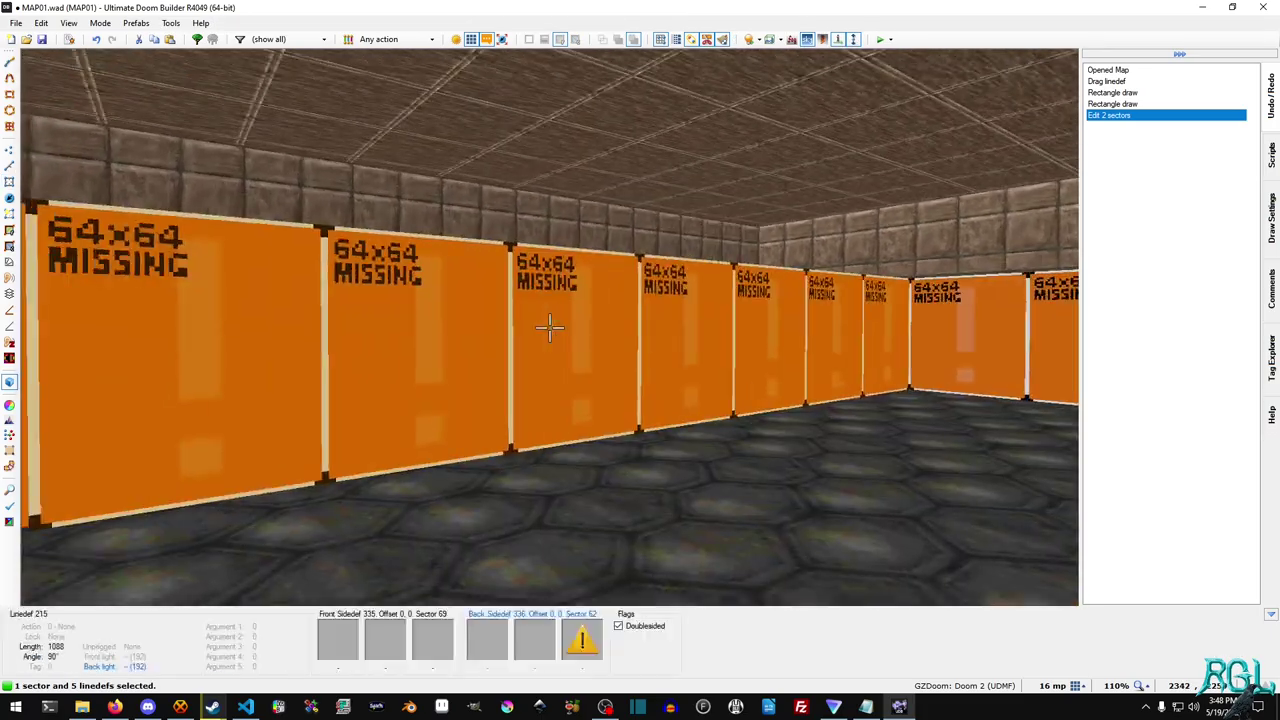
{"action": "key", "text": "e"}
{"action": "key", "text": "e"}
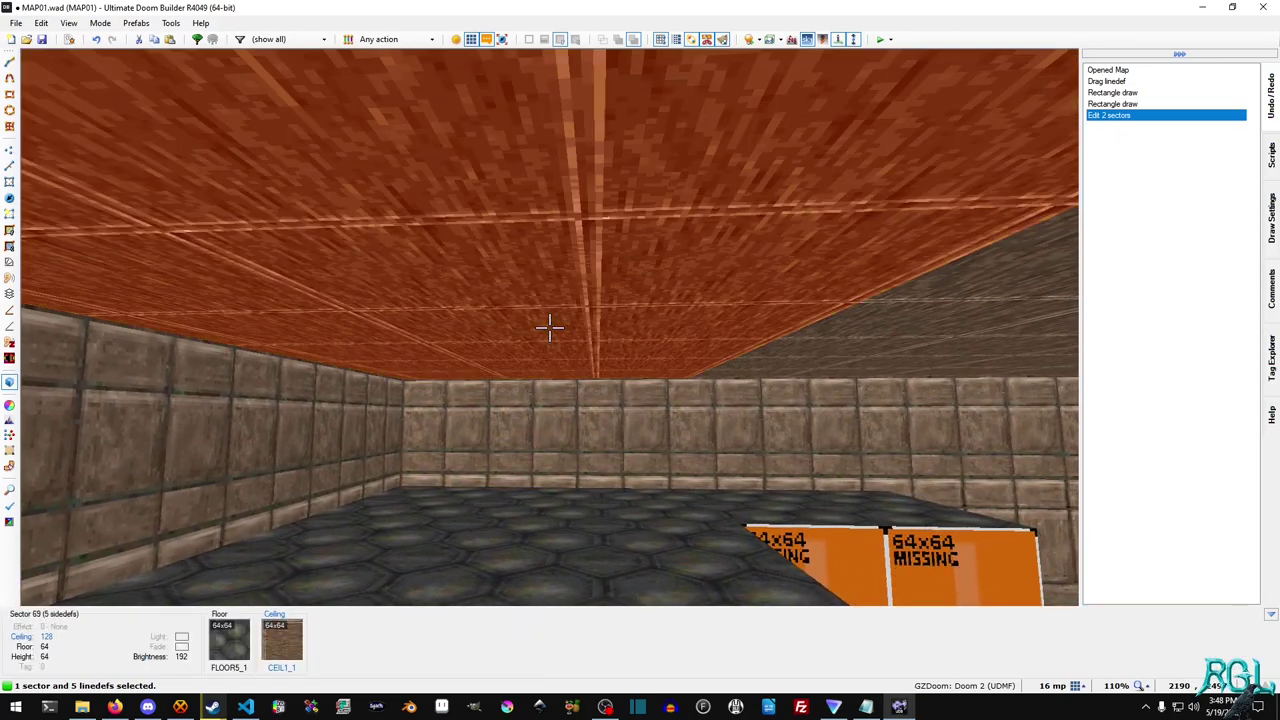
{"action": "left_click", "coordinate": [549, 326]}
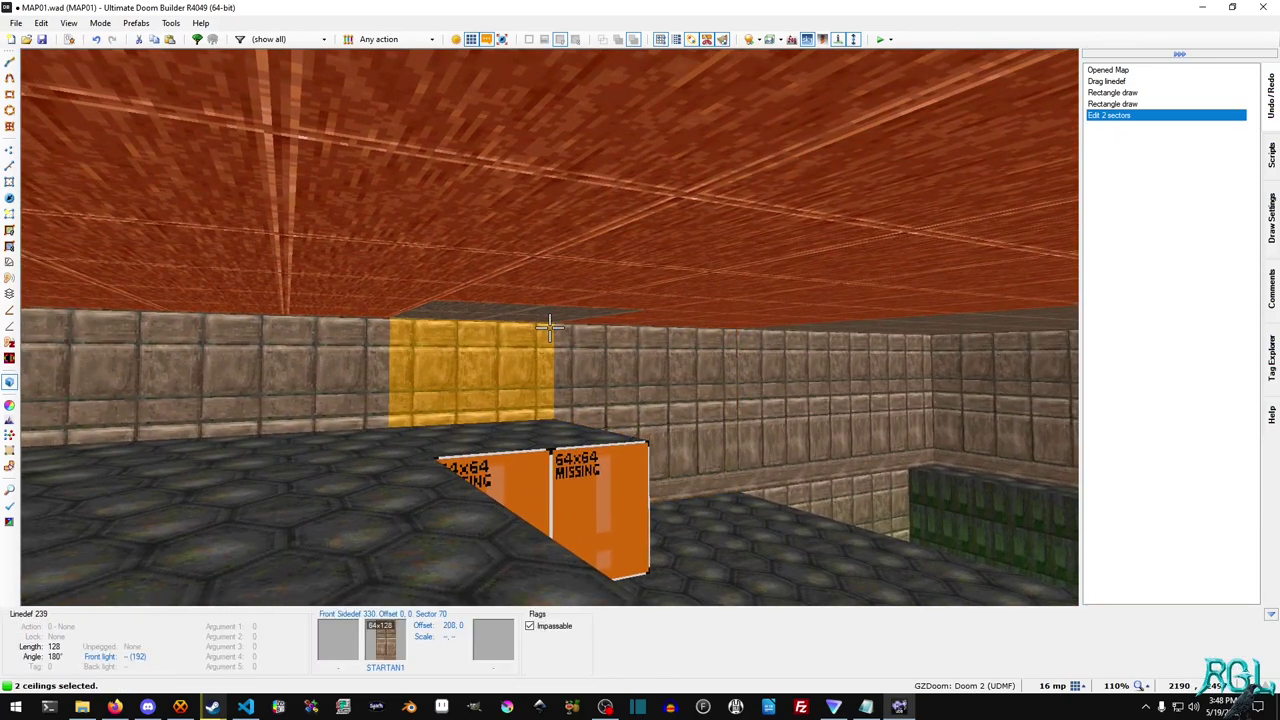
{"action": "left_click", "coordinate": [549, 327]}
{"action": "left_click", "coordinate": [549, 327]}
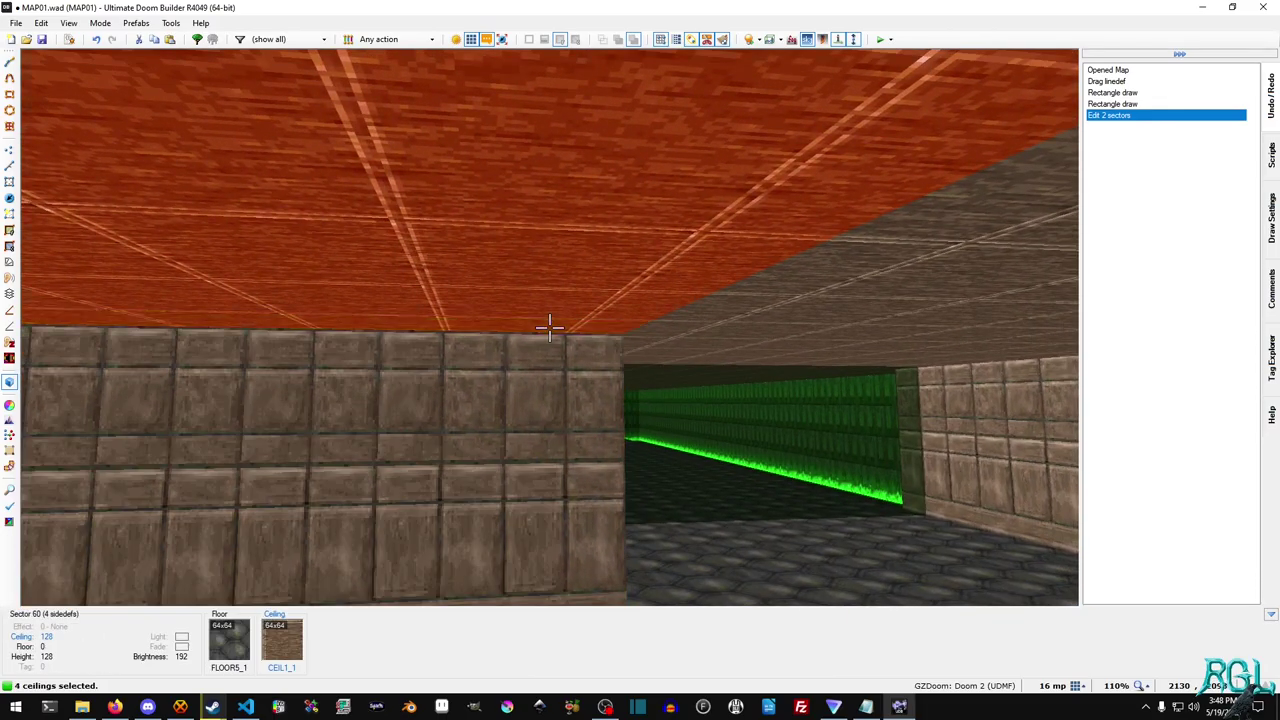
{"action": "left_click", "coordinate": [549, 326]}
{"action": "left_click", "coordinate": [549, 327]}
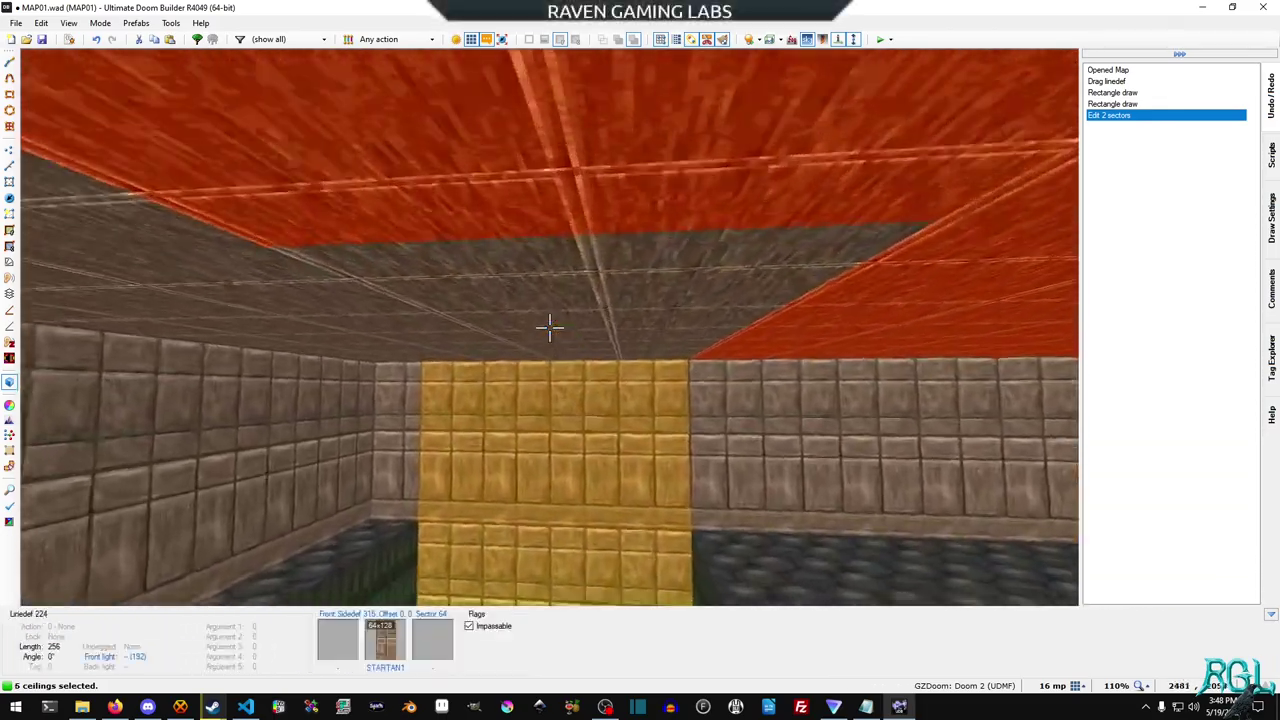
{"action": "left_click", "coordinate": [549, 327]}
{"action": "left_click", "coordinate": [549, 327]}
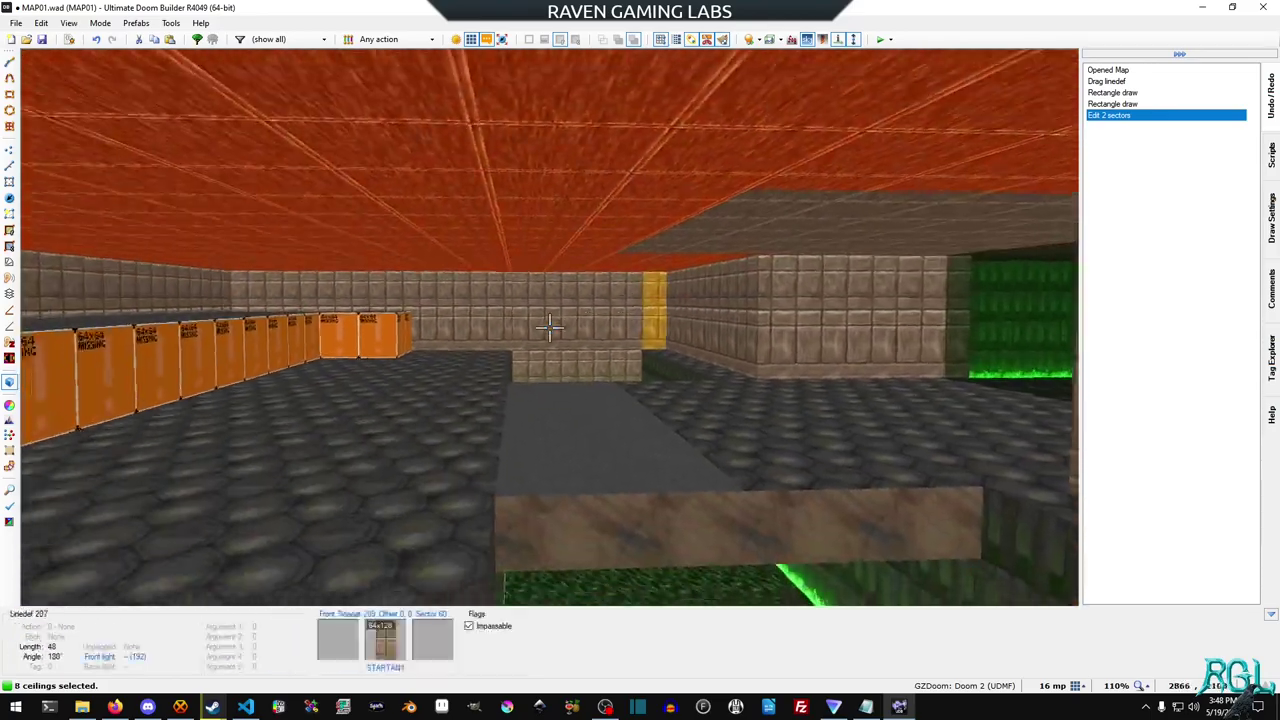
{"action": "scroll", "coordinate": [549, 327], "scroll_direction": "up", "scroll_amount": 4}
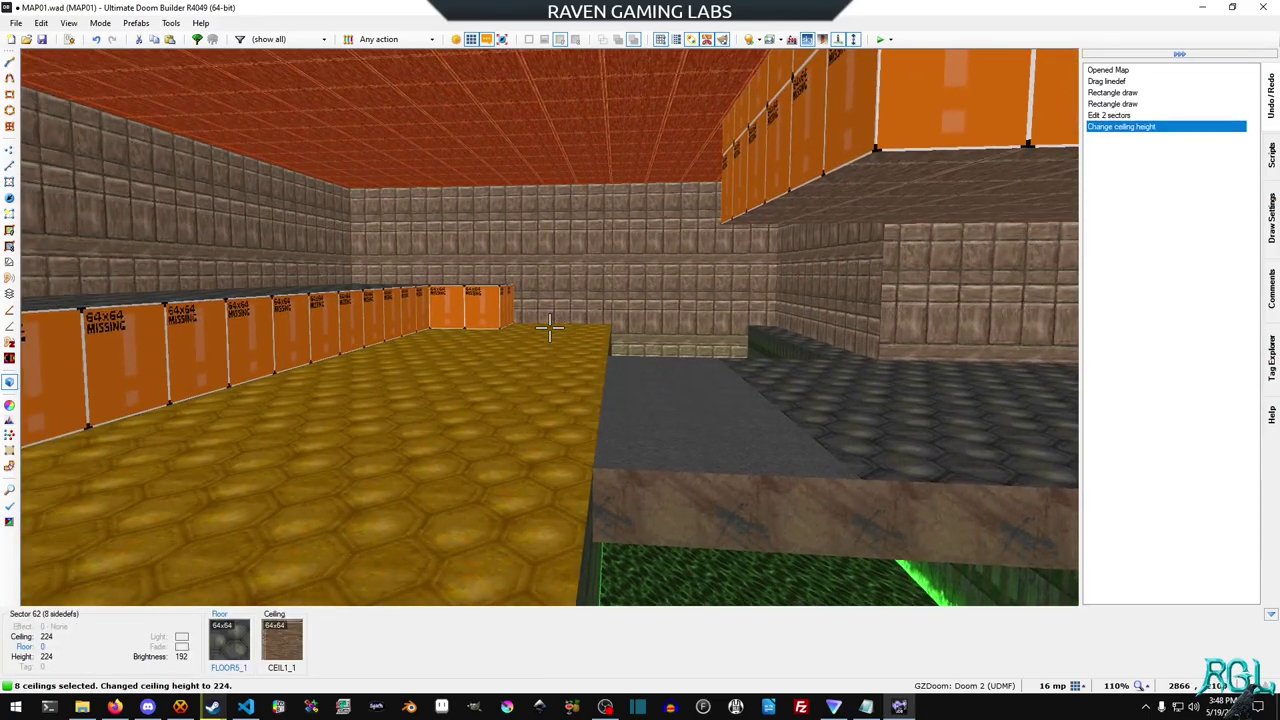
{"action": "scroll", "coordinate": [549, 326], "scroll_direction": "down", "scroll_amount": 5}
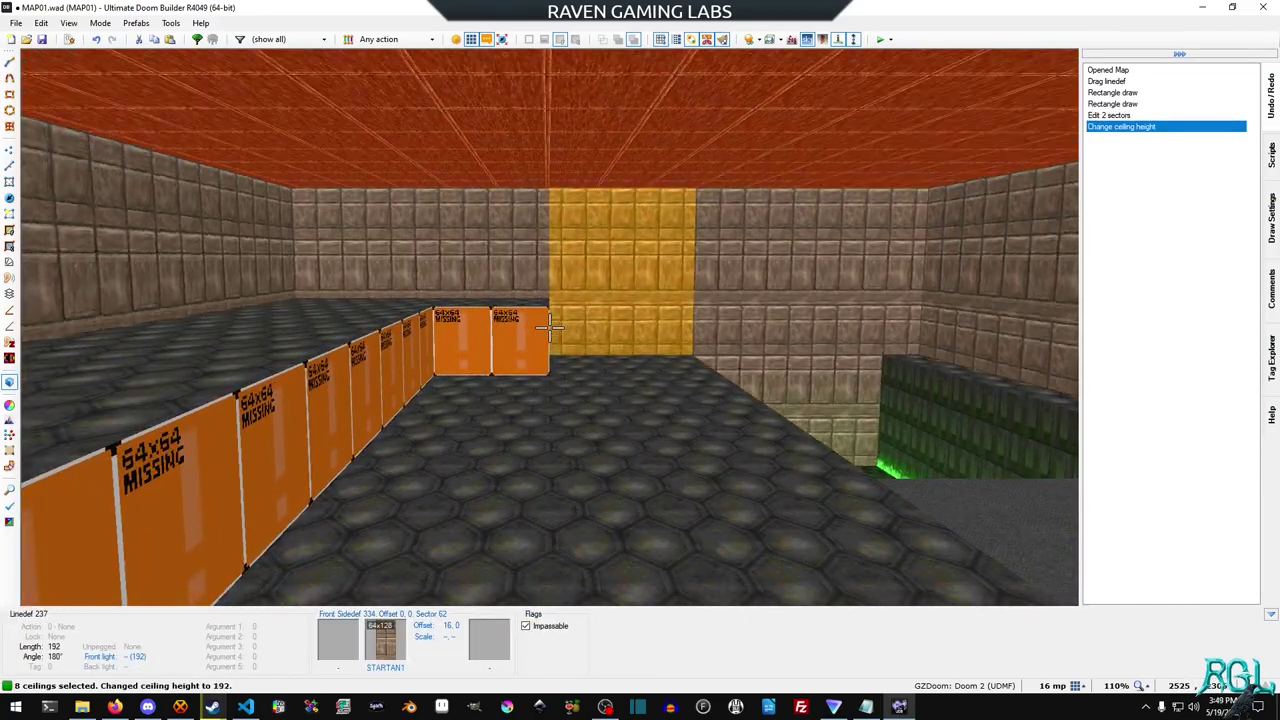
{"action": "key", "text": "c"}
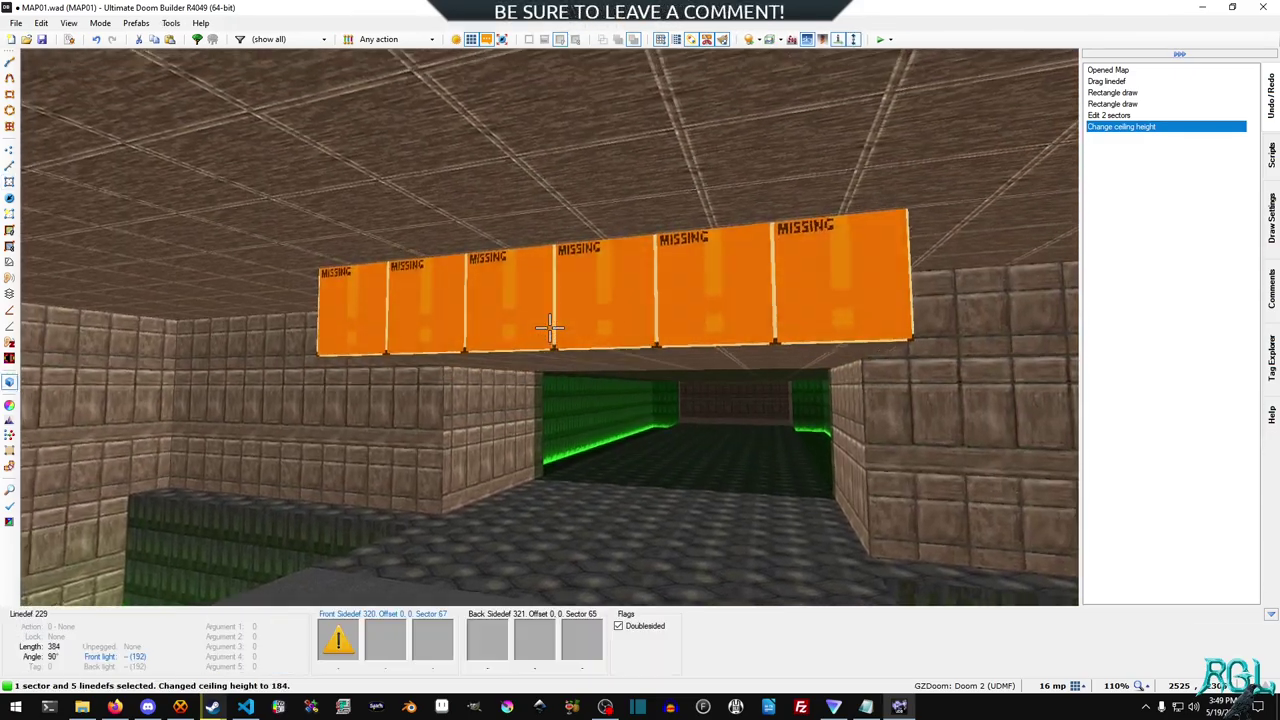
Step: Select the six untextured sides of the overhang and raised ledge and set their back lower texture to STARTAN1
{"action": "left_click", "coordinate": [549, 327]}
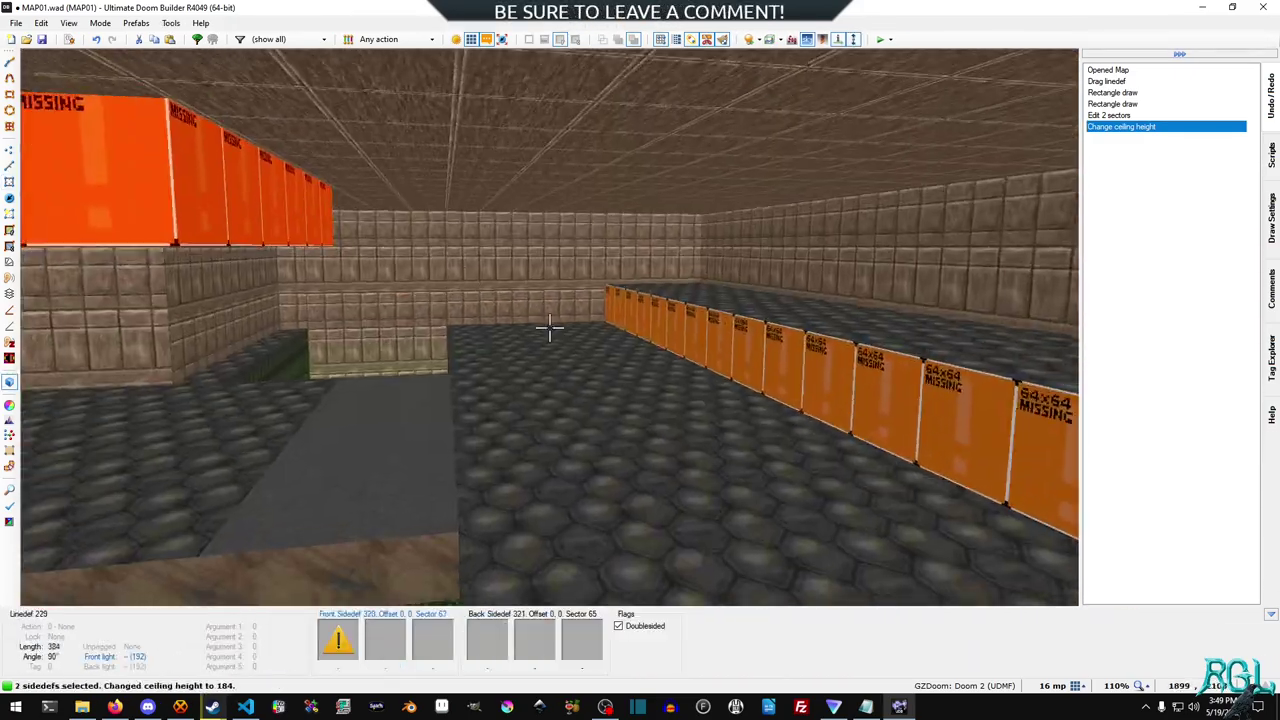
{"action": "left_click", "coordinate": [549, 326]}
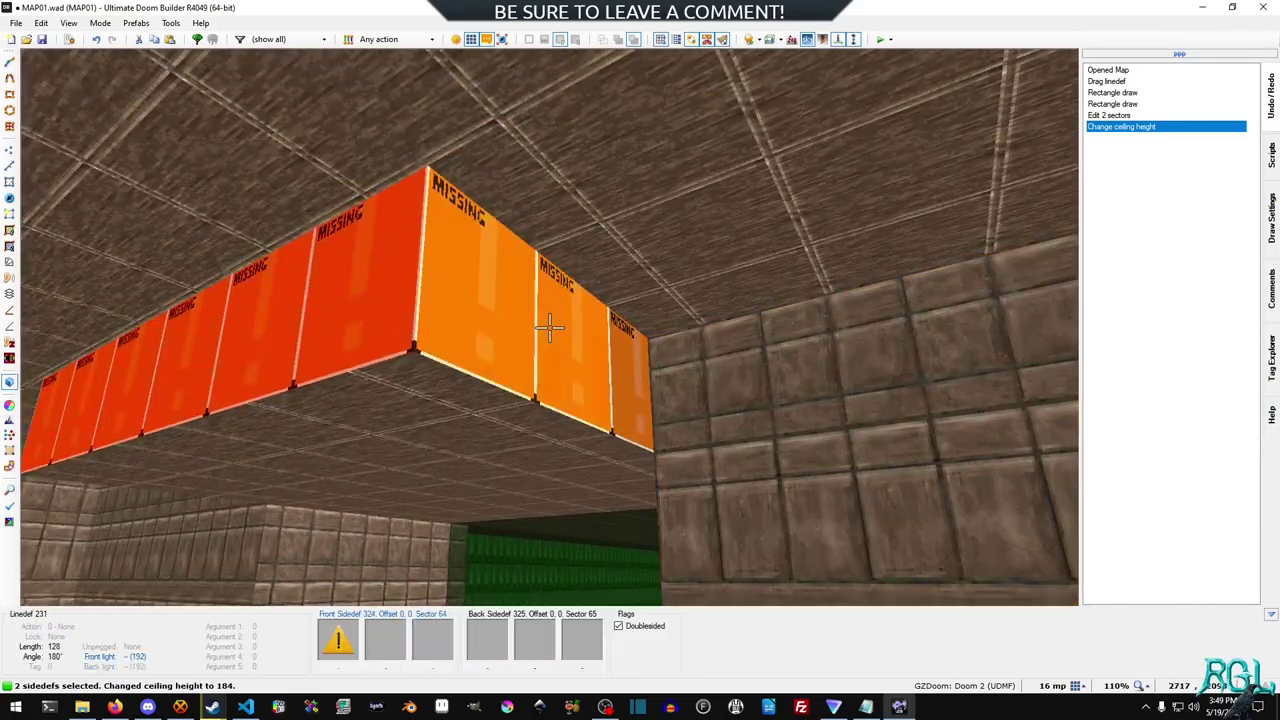
{"action": "left_click", "coordinate": [549, 326]}
{"action": "key", "text": "e"}
{"action": "left_click", "coordinate": [549, 327]}
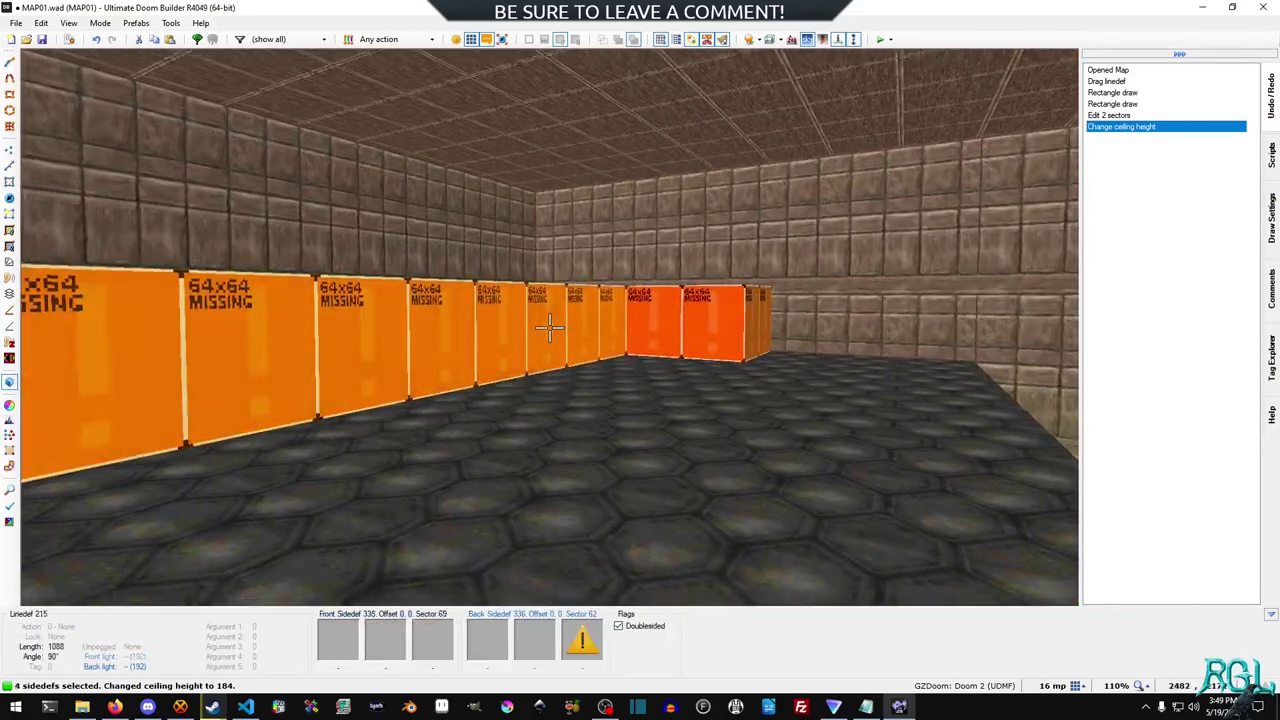
{"action": "left_click", "coordinate": [549, 327]}
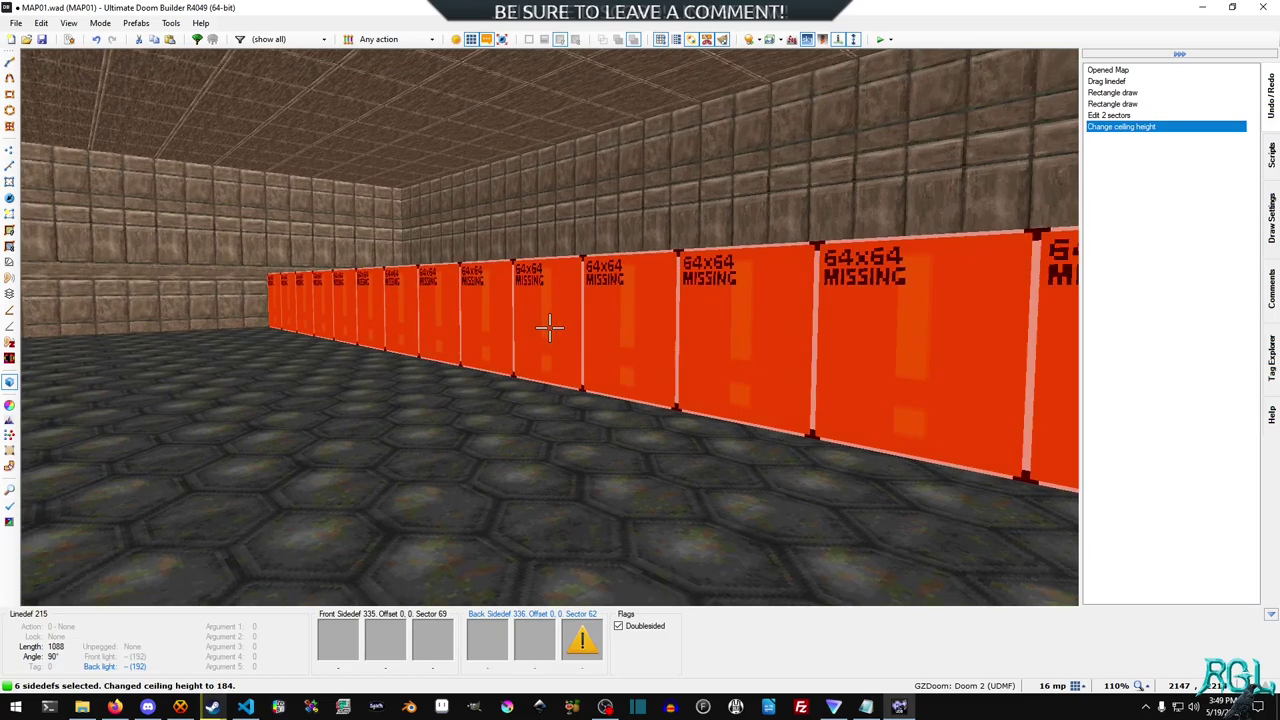
{"action": "left_click", "coordinate": [549, 326]}
{"action": "right_click", "coordinate": [549, 326]}
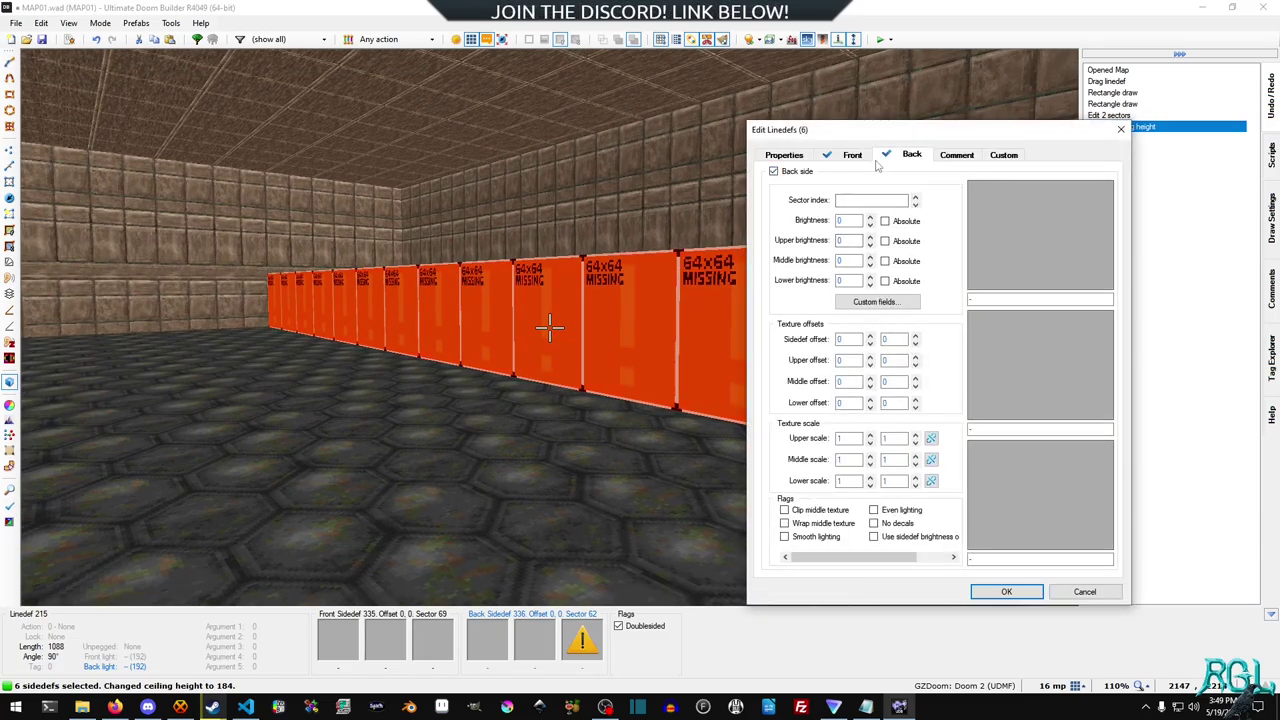
{"action": "left_click", "coordinate": [1040, 495]}
{"action": "left_click", "coordinate": [489, 345]}
{"action": "double_click", "coordinate": [489, 345]}
Step: Set the front upper texture of the six selected linedefs to STARTAN1 and apply the changes
{"action": "left_click", "coordinate": [852, 154]}
{"action": "left_click", "coordinate": [1062, 454]}
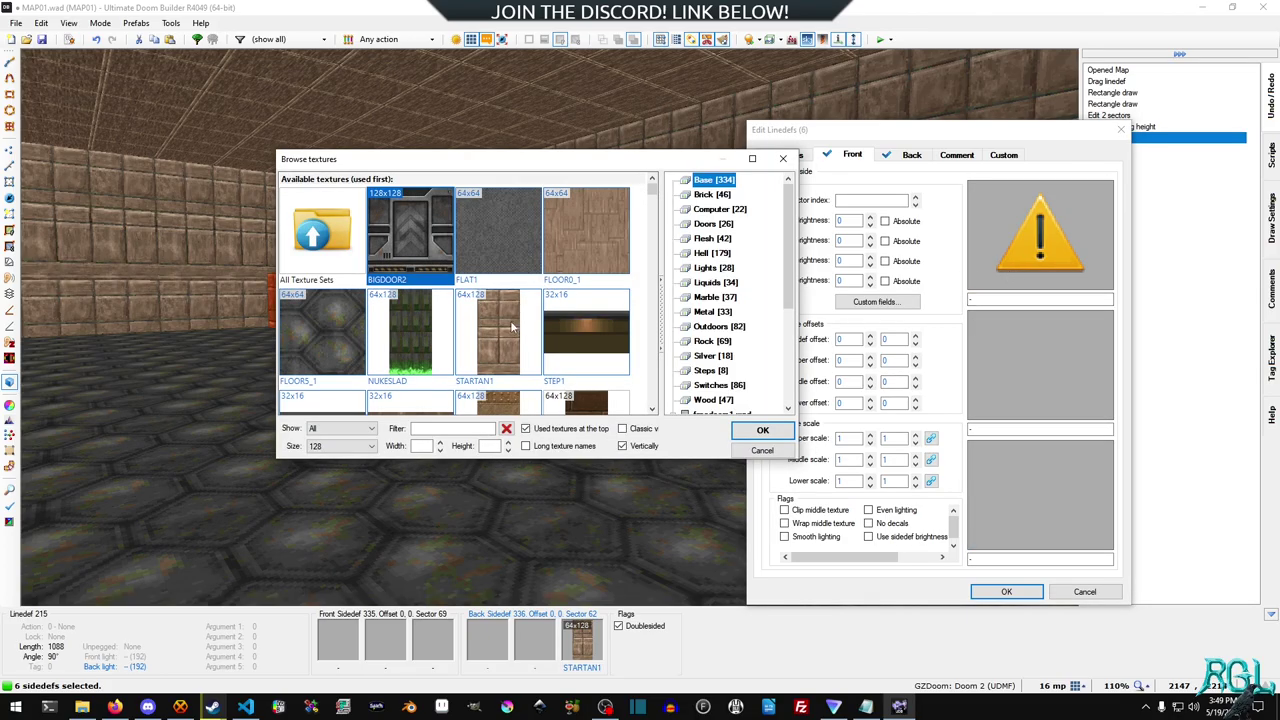
{"action": "double_click", "coordinate": [510, 325]}
{"action": "left_click", "coordinate": [1003, 592]}
Step: Try applying STARTAN1 as the back lower texture with the narrow untextured piece above the passage selected, and undo that edit
{"action": "key", "text": "w"}
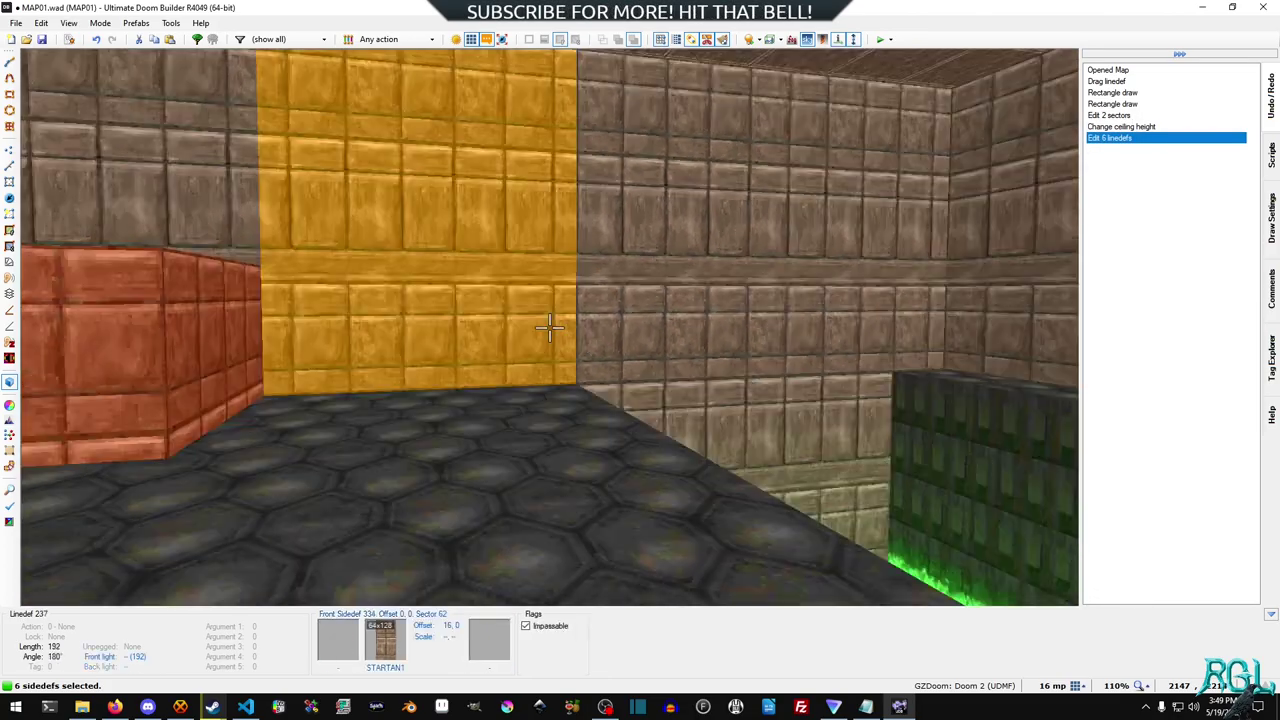
{"action": "key", "text": "w"}
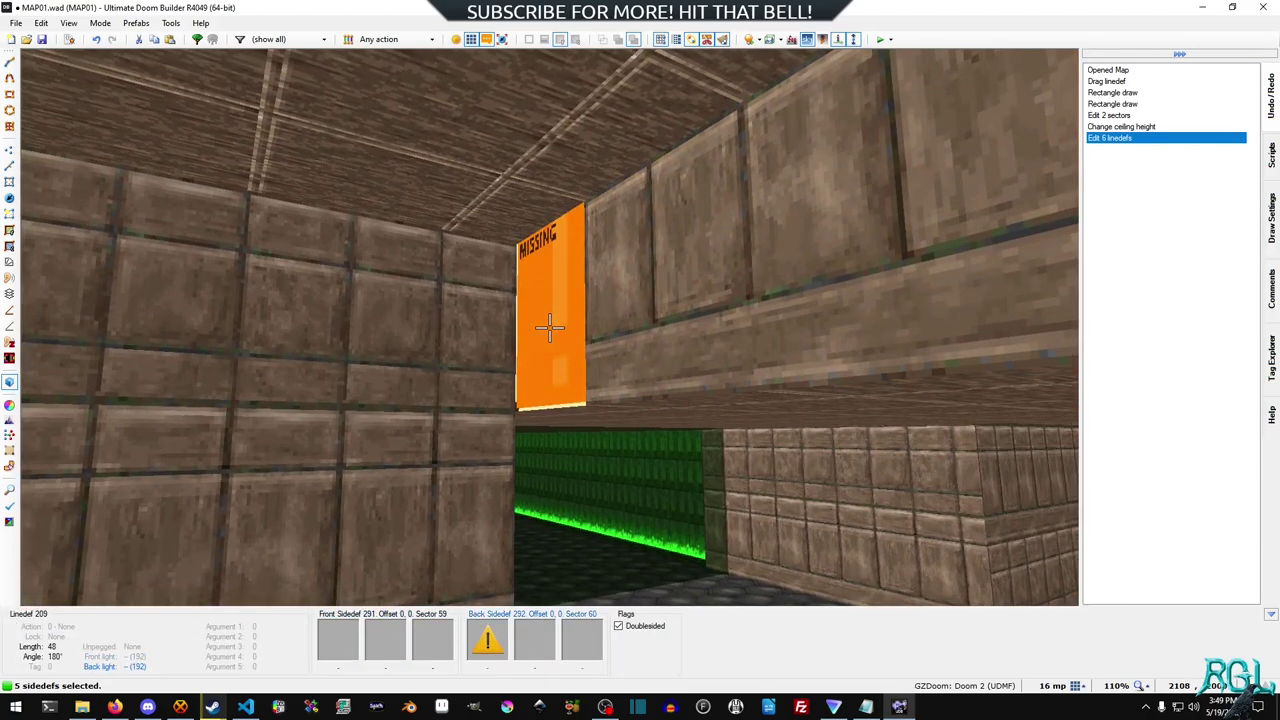
{"action": "right_click", "coordinate": [549, 328]}
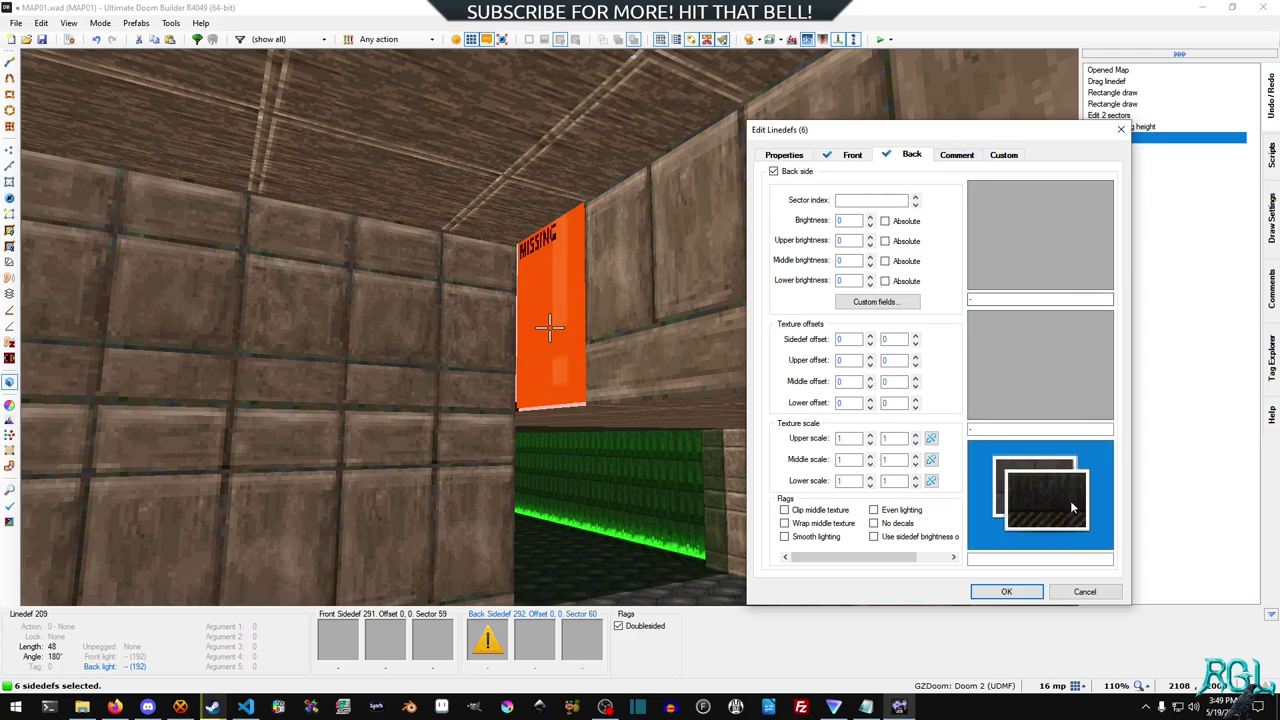
{"action": "left_click", "coordinate": [1030, 495]}
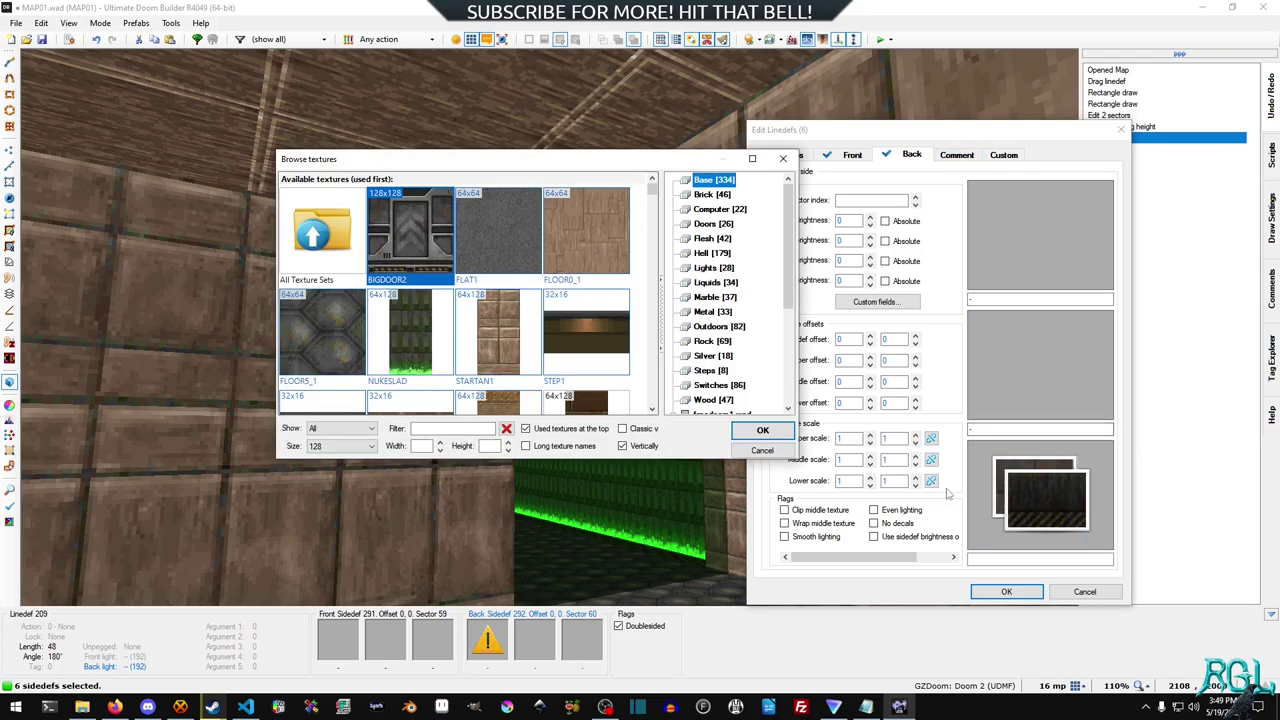
{"action": "double_click", "coordinate": [498, 335]}
{"action": "left_click", "coordinate": [1032, 594]}
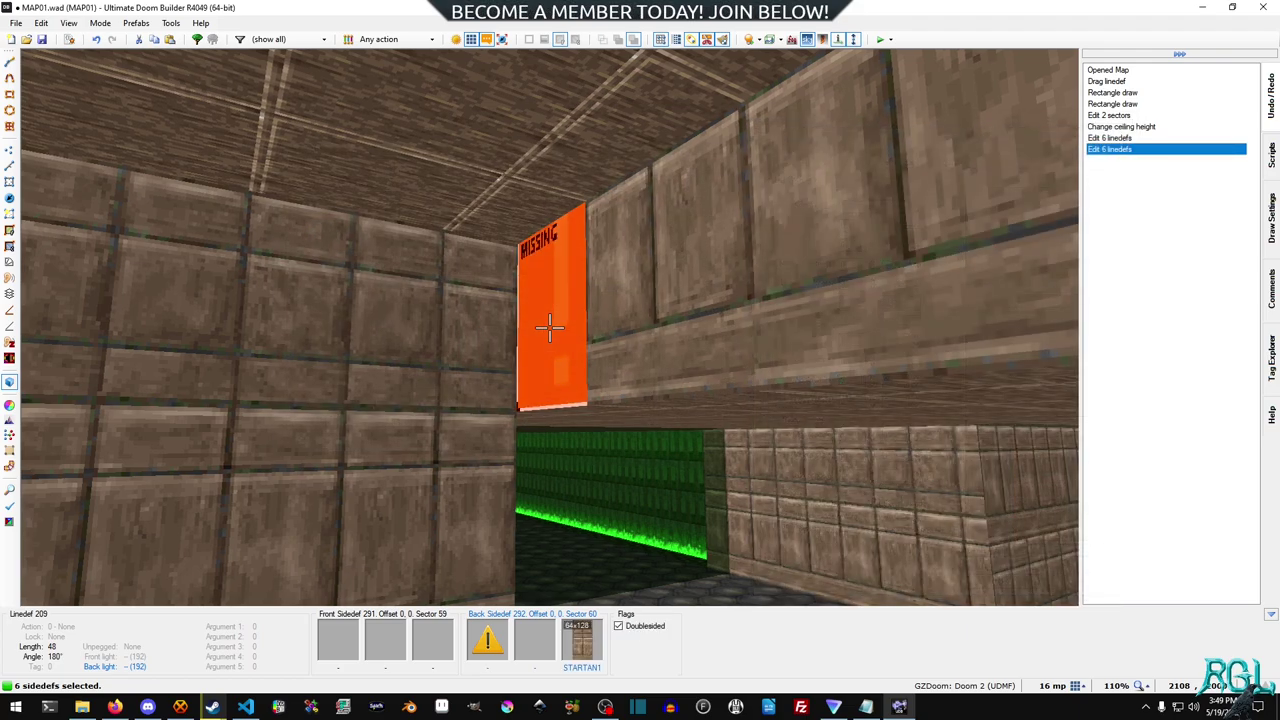
{"action": "key", "text": "ctrl+z"}
Step: Set the back upper texture of the narrow untextured piece above the passage to STARTAN1, apply it, and clear the selection
{"action": "right_click", "coordinate": [549, 326]}
{"action": "left_click", "coordinate": [1094, 227]}
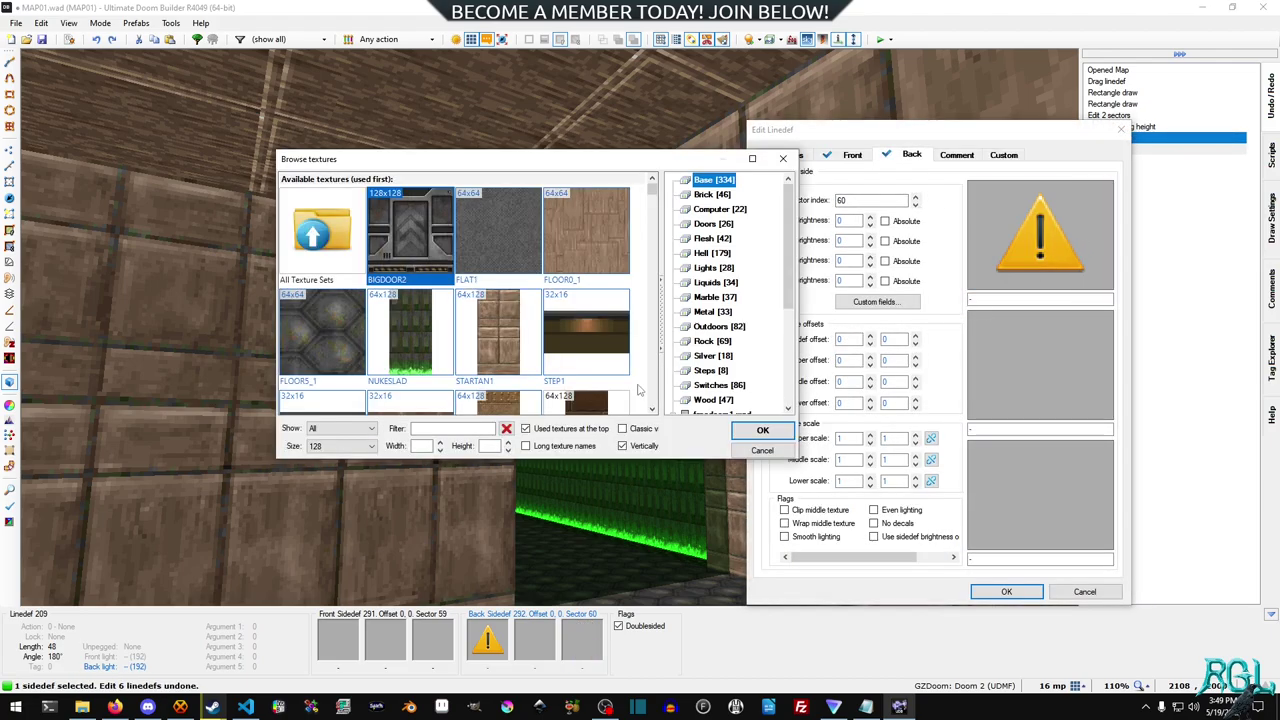
{"action": "double_click", "coordinate": [511, 331]}
{"action": "left_click", "coordinate": [1022, 591]}
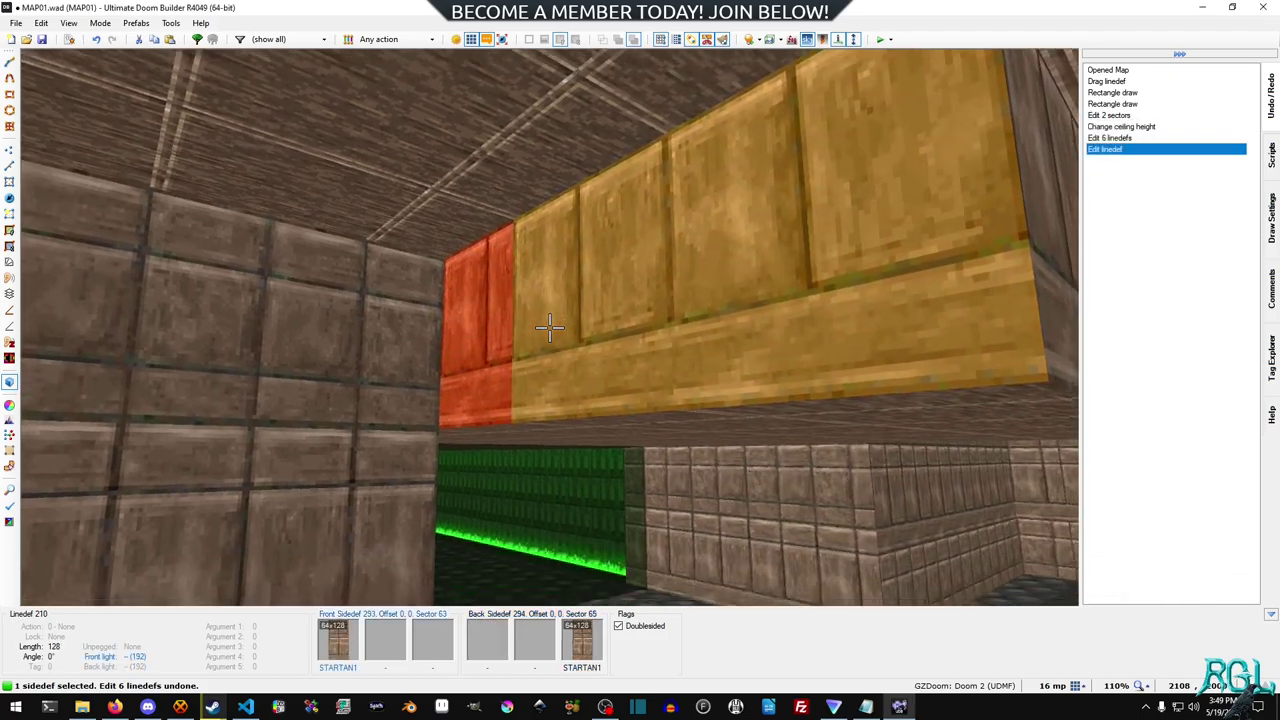
{"action": "key", "text": "c"}
Step: Set the back upper texture of the remaining untextured piece at the overhang's other end to STARTAN1 and deselect it
{"action": "key", "text": "e"}
{"action": "key", "text": "e"}
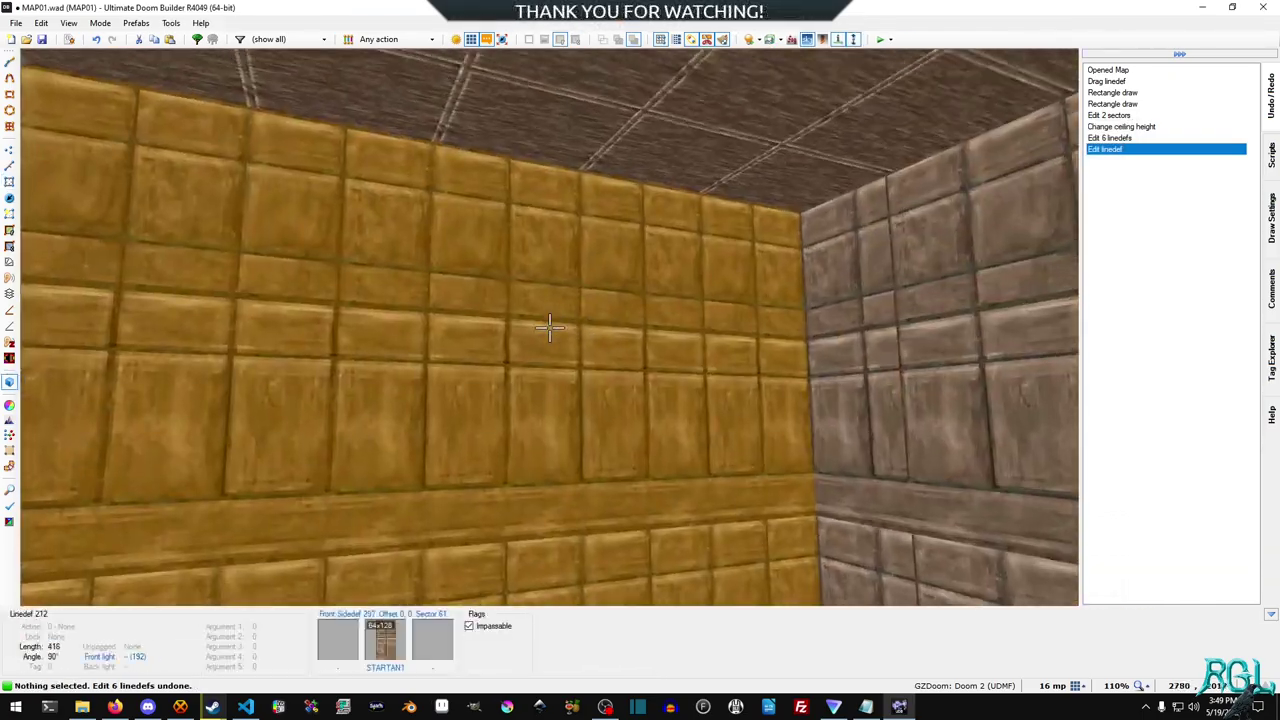
{"action": "left_click", "coordinate": [549, 328]}
{"action": "right_click", "coordinate": [549, 328]}
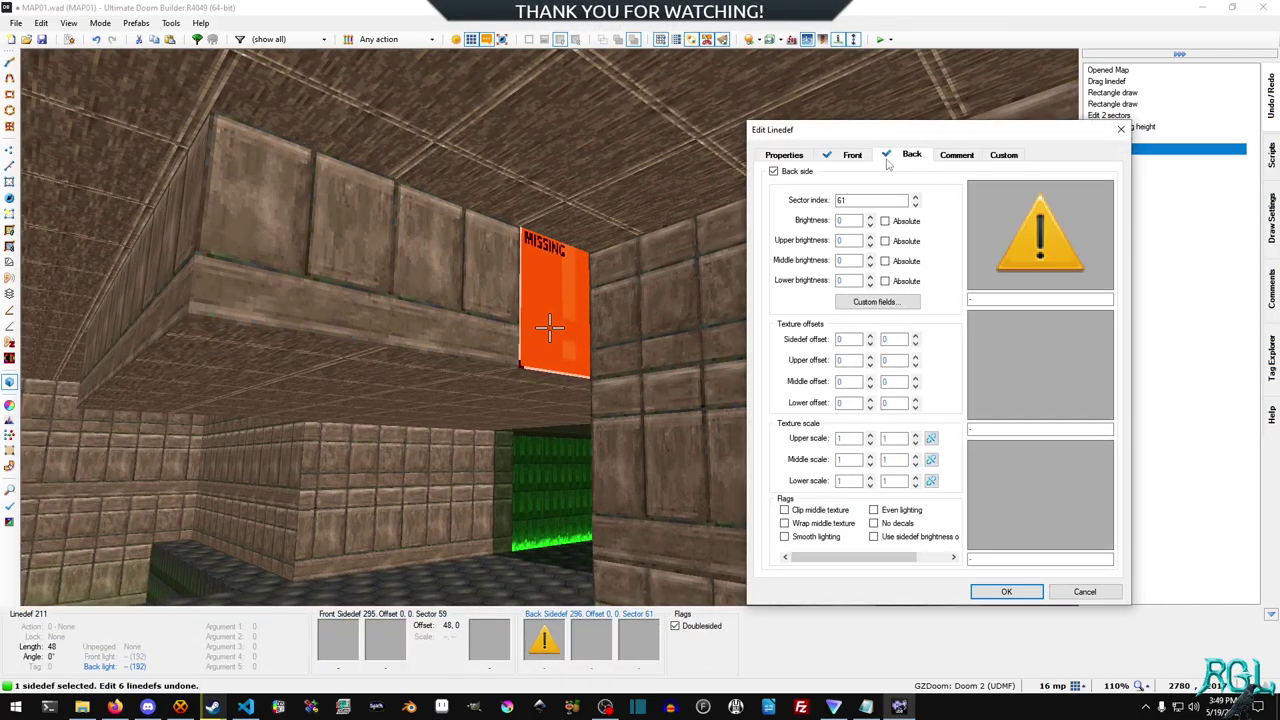
{"action": "left_click", "coordinate": [1040, 235]}
{"action": "left_click", "coordinate": [467, 355]}
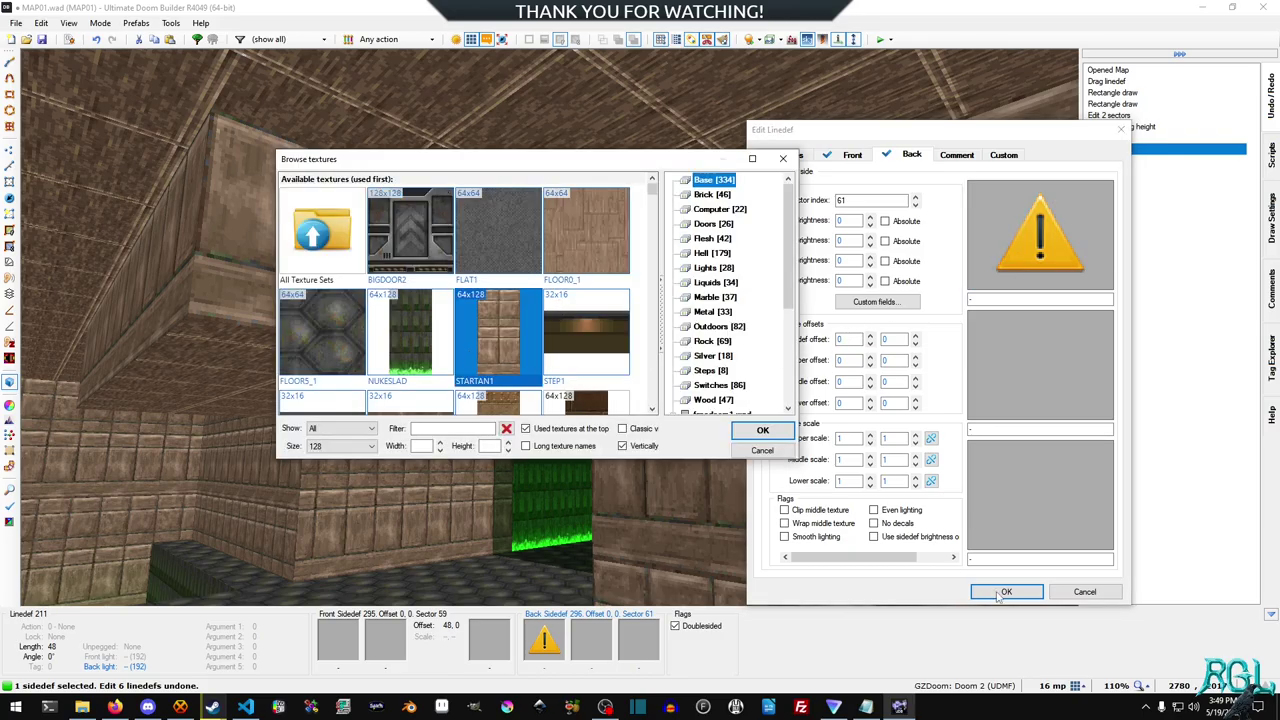
{"action": "double_click", "coordinate": [484, 353]}
{"action": "left_click", "coordinate": [1006, 591]}
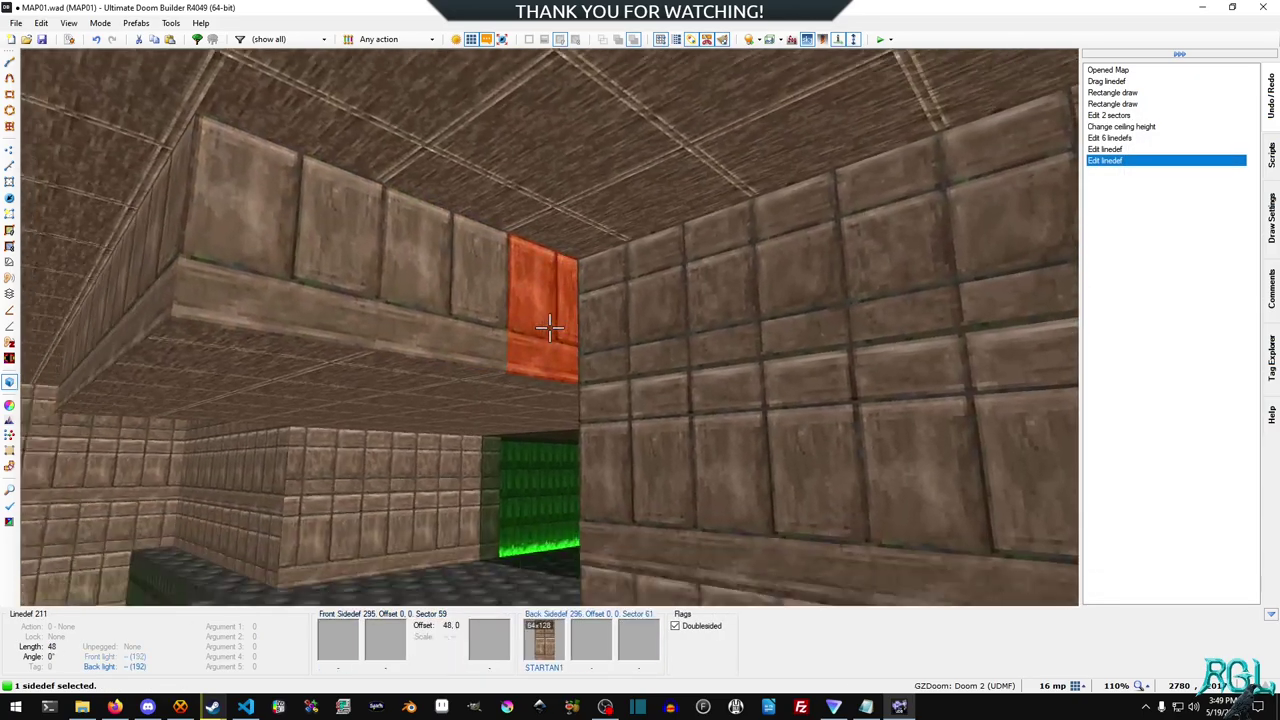
{"action": "left_click", "coordinate": [549, 328]}
{"action": "key", "text": "e"}
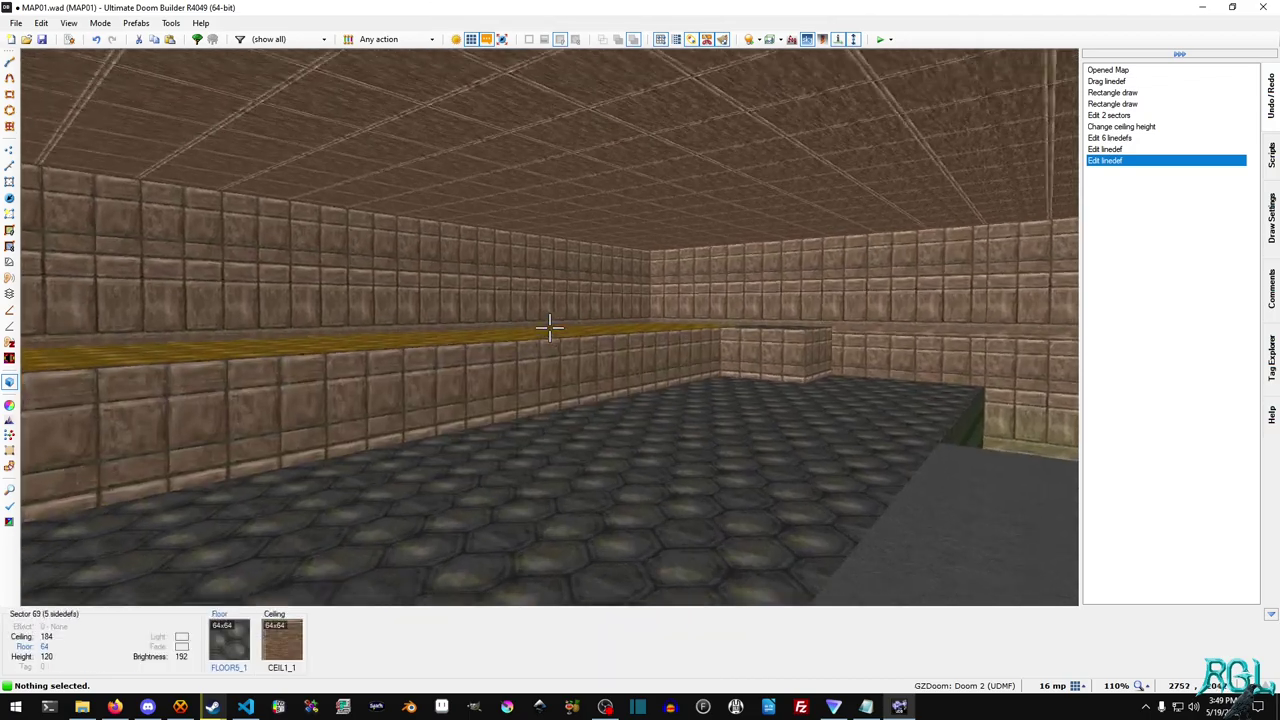
Step: In the 2D sectors view, draw a 320 by 128 rectangular sector beside the small raised block, along the raised ledge
{"action": "key", "text": "d"}
{"action": "key", "text": "s"}
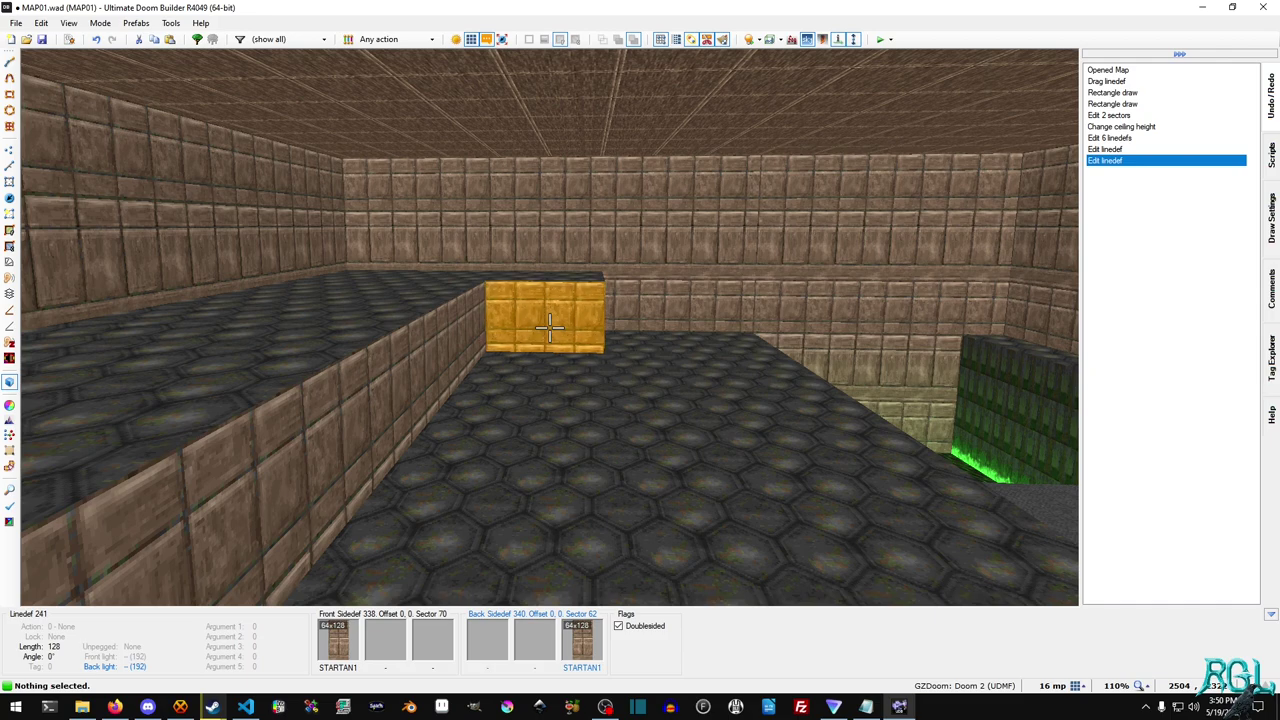
{"action": "key", "text": "q"}
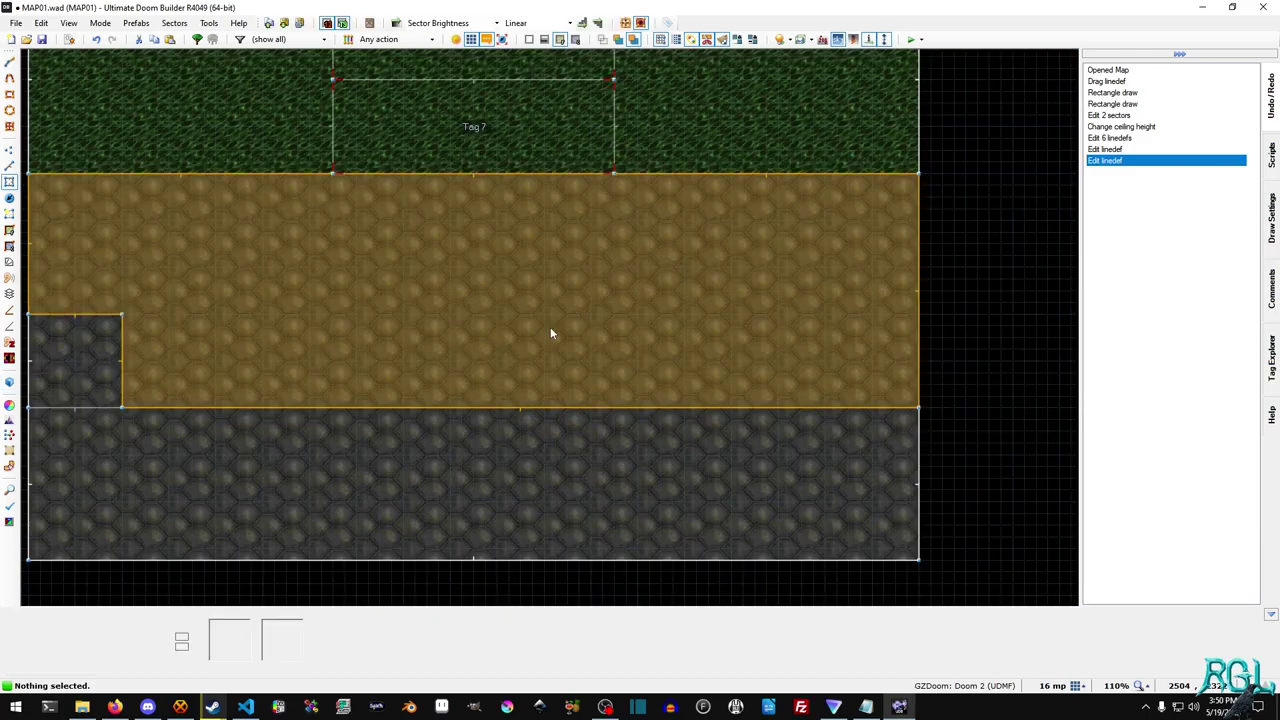
{"action": "middle_click_drag", "start_coordinate": [550, 333], "coordinate": [663, 319]}
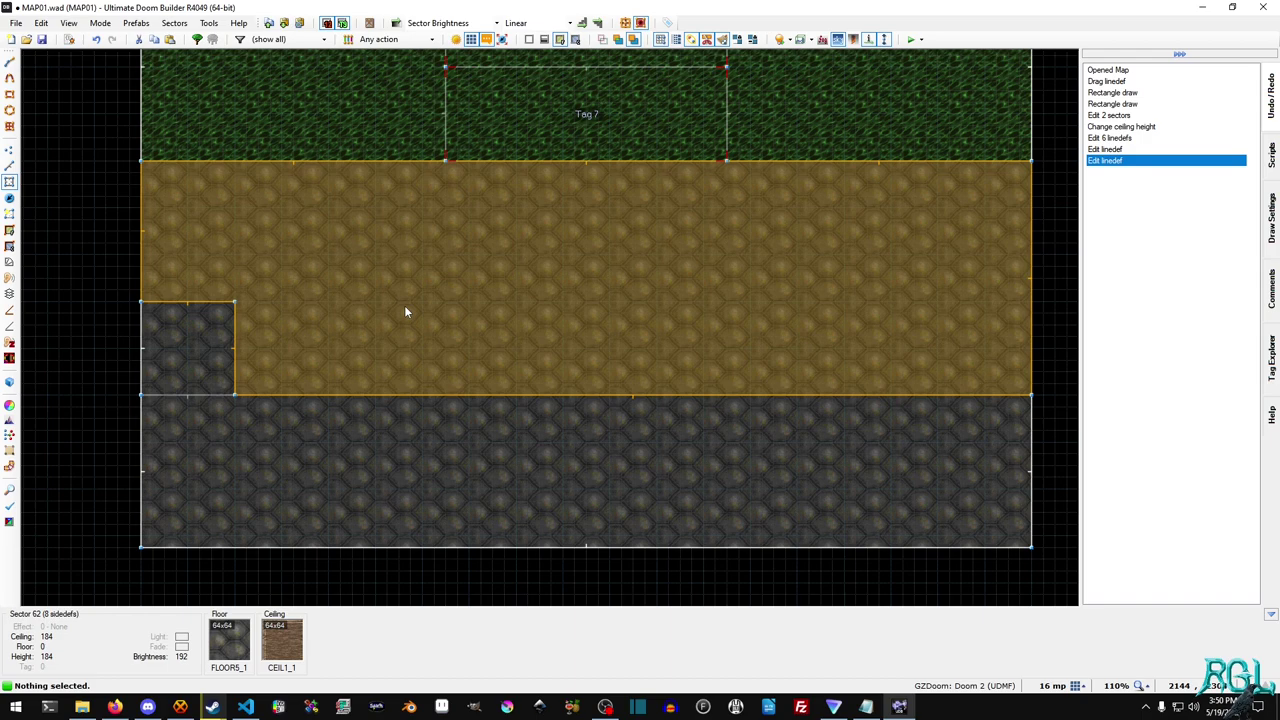
{"action": "key", "text": "ctrl+shift+d"}
{"action": "mouse_move", "coordinate": [230, 299]}
{"action": "left_mouse_down"}
{"action": "mouse_move", "coordinate": [491, 389]}
{"action": "mouse_move", "coordinate": [537, 391]}
{"action": "mouse_move", "coordinate": [470, 396]}
{"action": "left_mouse_up"}
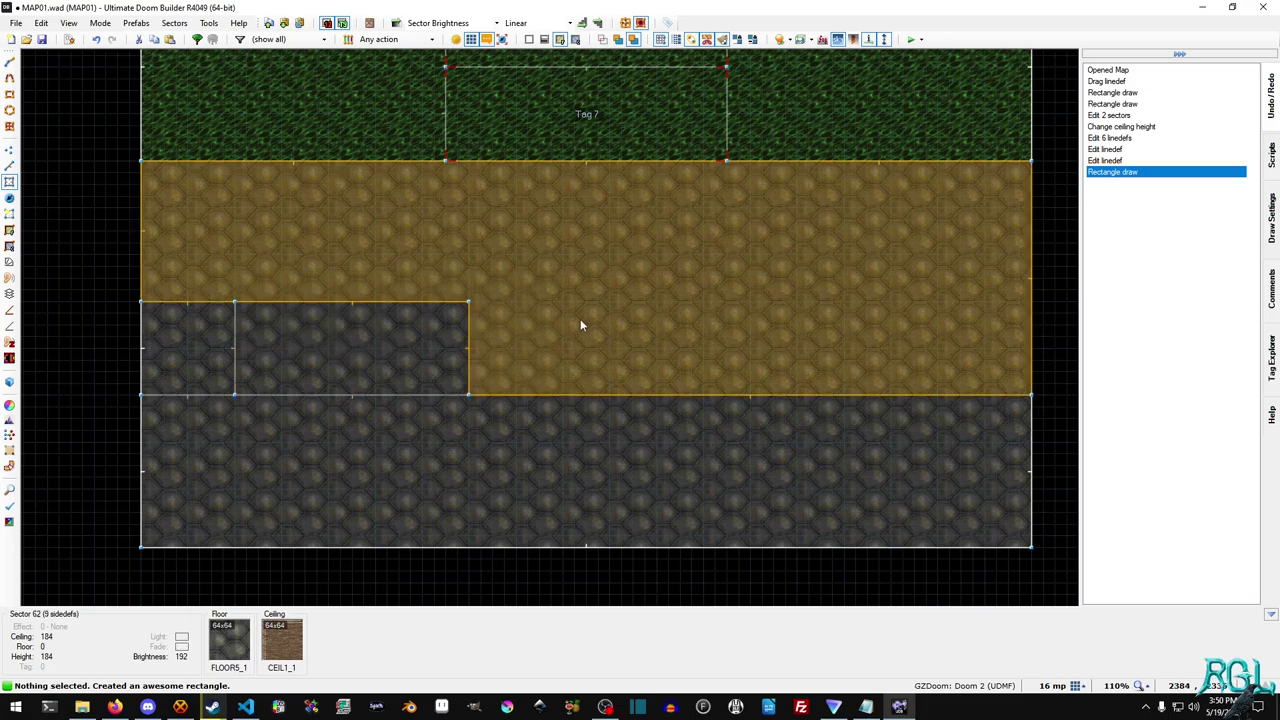
Step: Filter the control preferences for slope and review the bindings for Toggle Slope, Visual Sidedef Slope Picking and Visual Vertex Slope Picking
{"action": "left_click", "coordinate": [208, 23]}
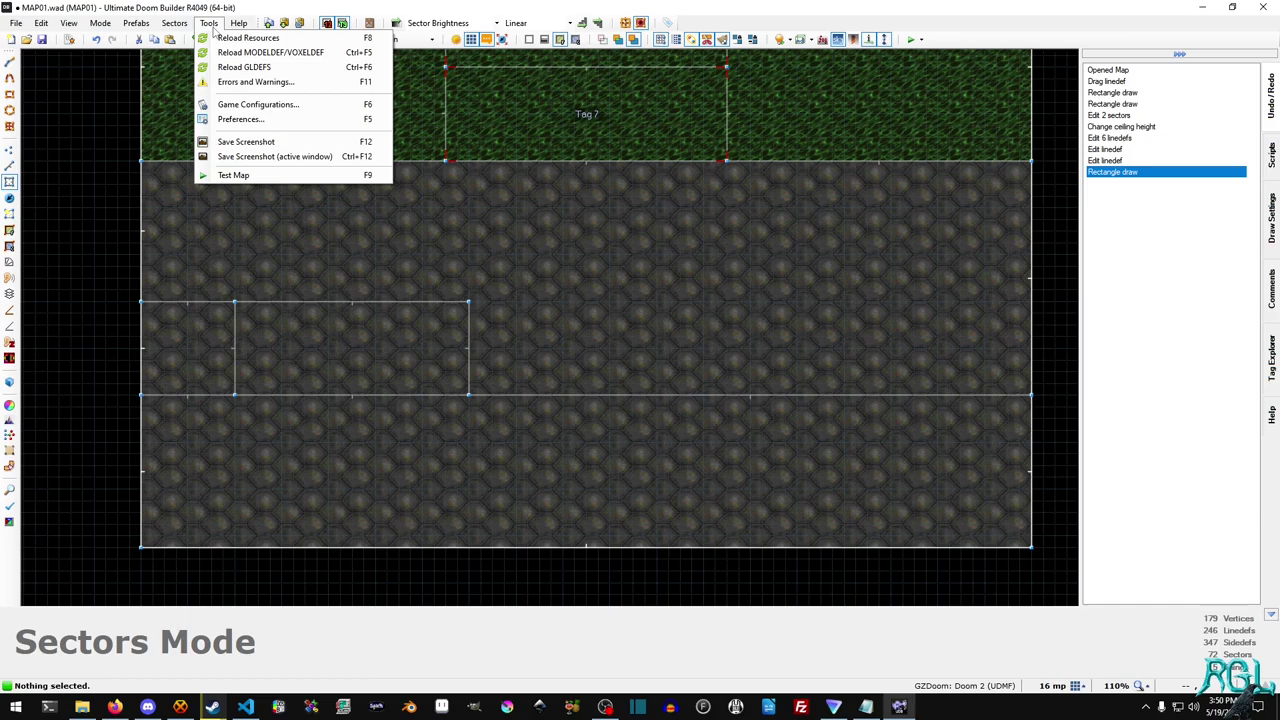
{"action": "left_click", "coordinate": [240, 119]}
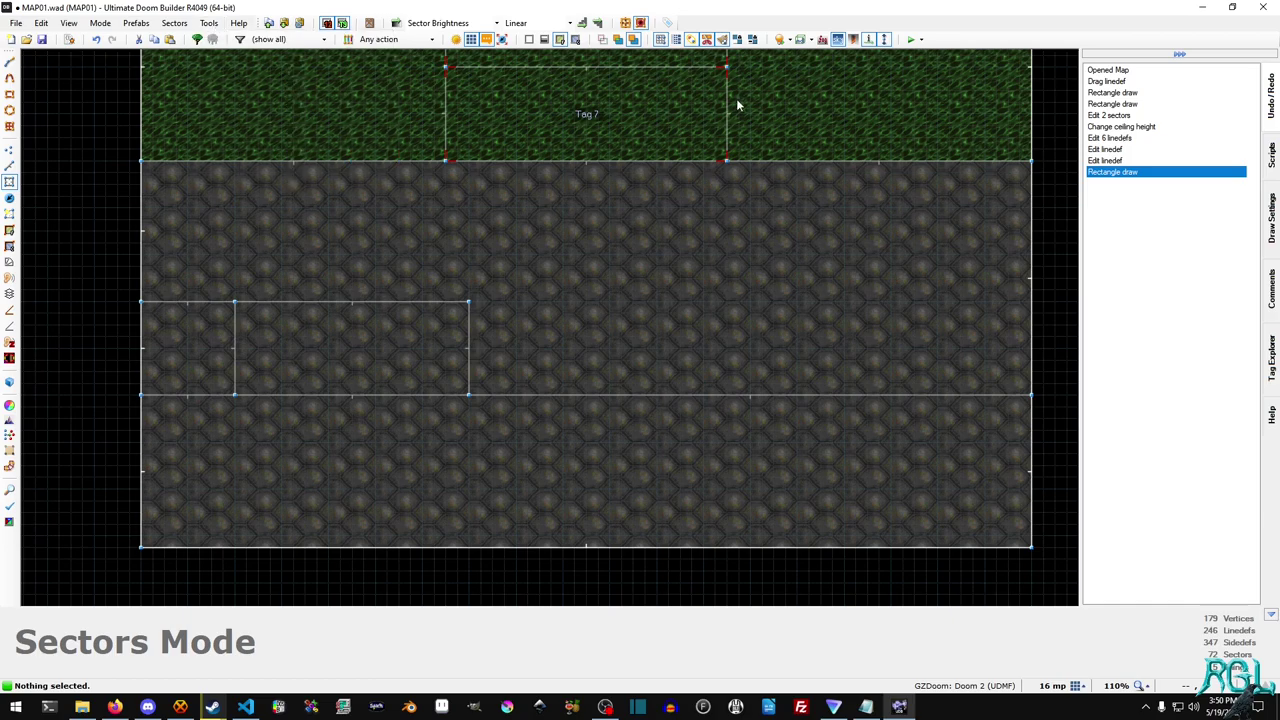
{"action": "left_click", "coordinate": [510, 167]}
{"action": "left_click", "coordinate": [539, 189]}
{"action": "type", "text": "slope"}
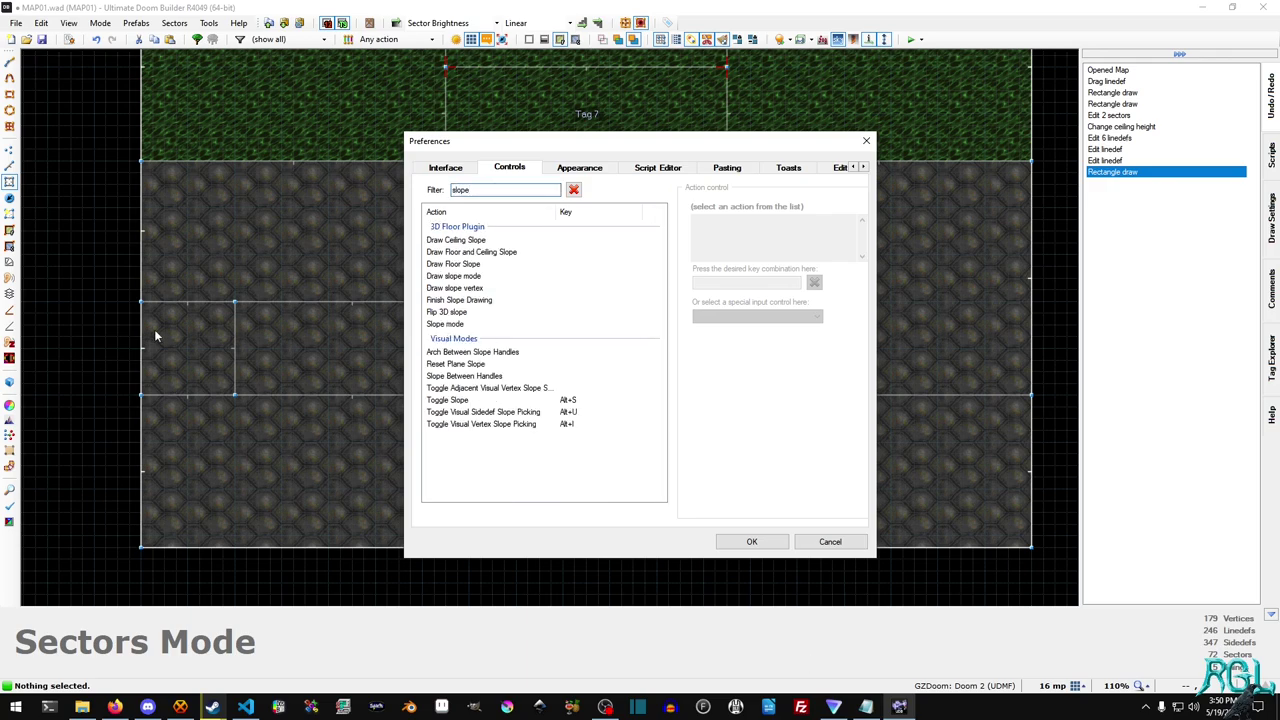
{"action": "left_click", "coordinate": [474, 413]}
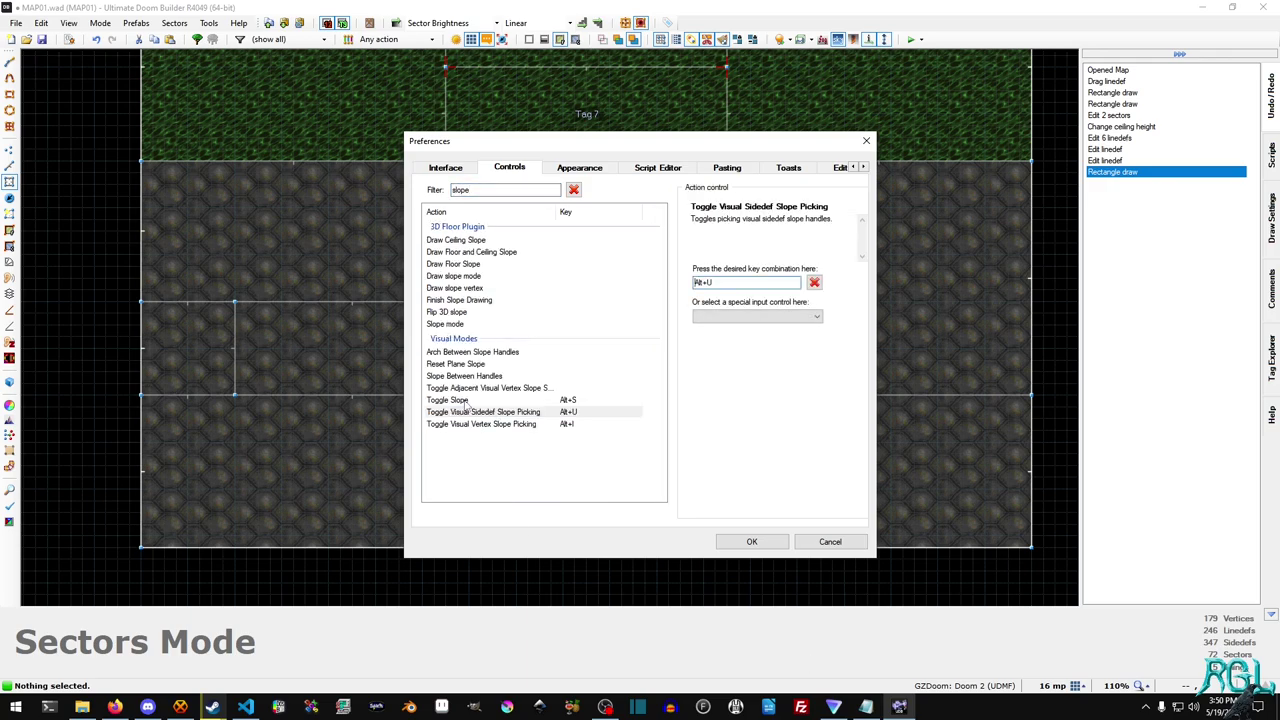
{"action": "left_click", "coordinate": [466, 400]}
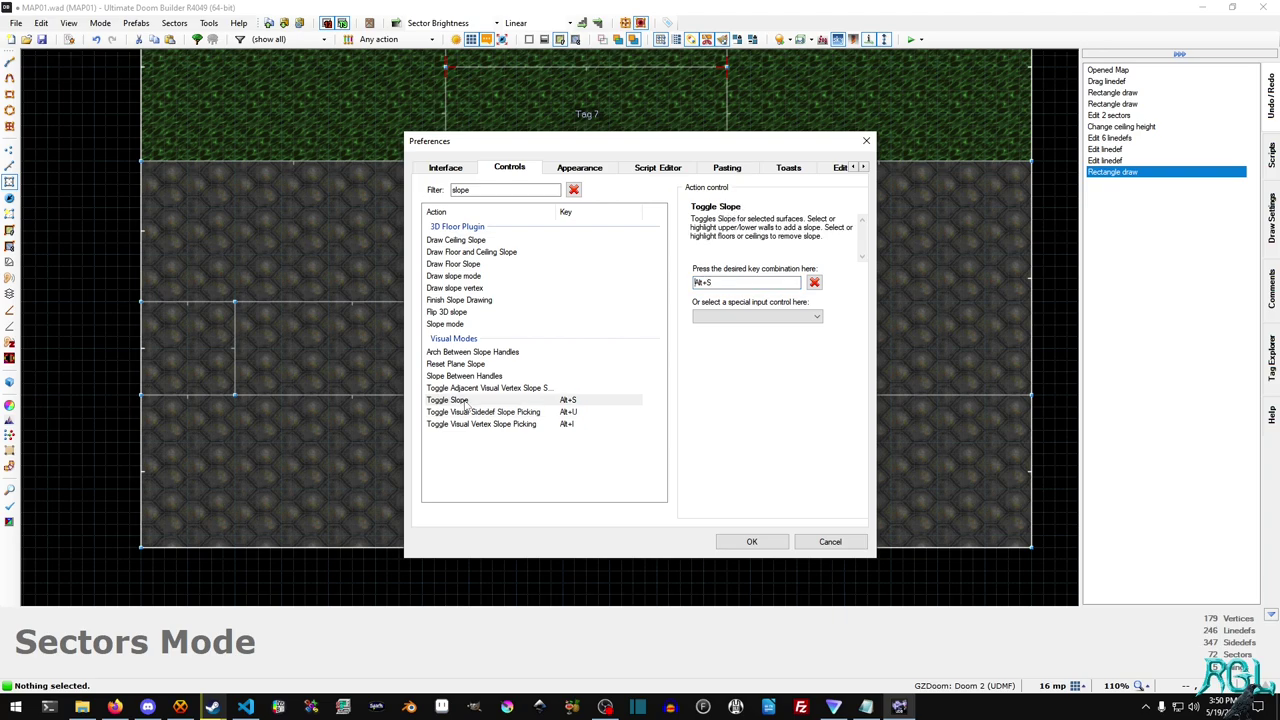
{"action": "left_click", "coordinate": [481, 412]}
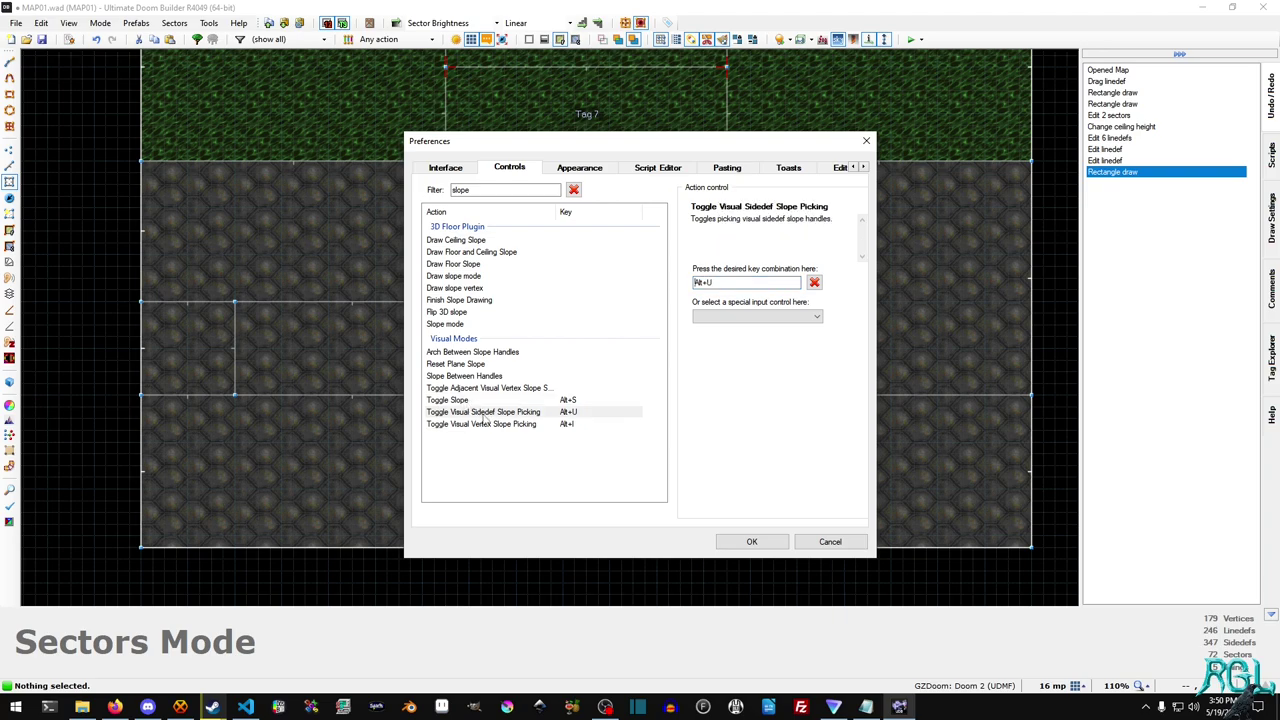
{"action": "left_click", "coordinate": [533, 425]}
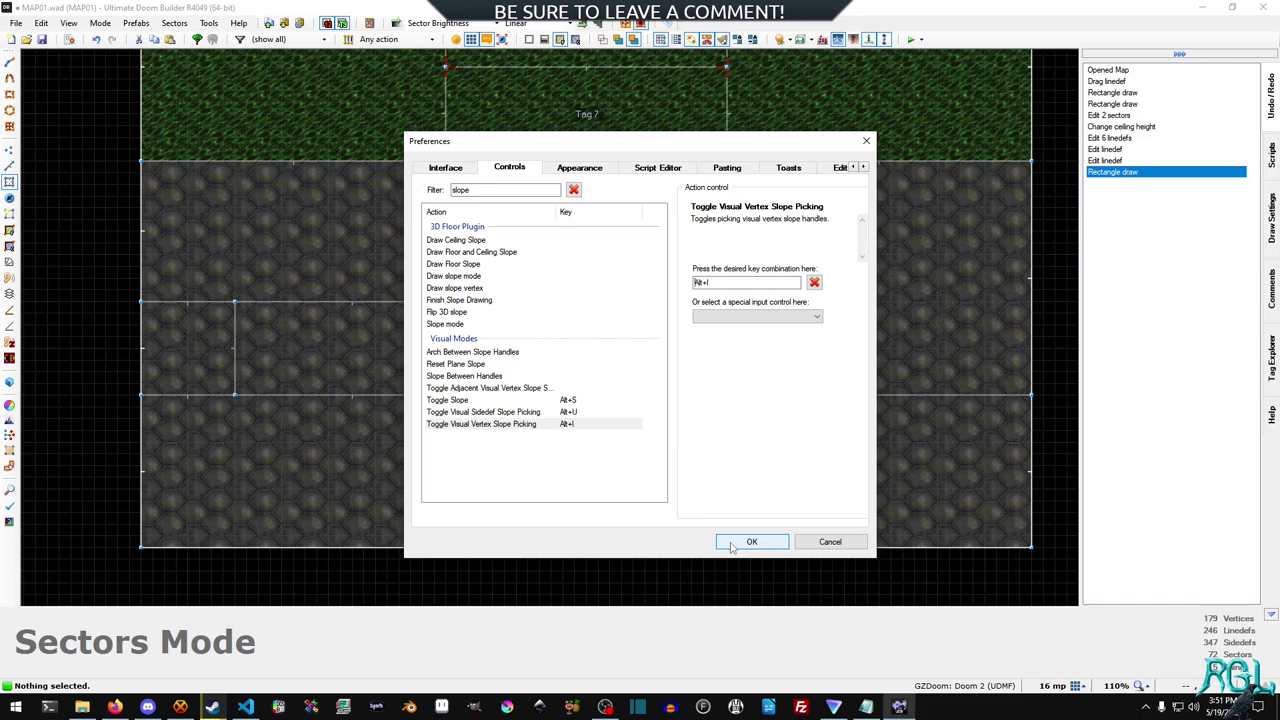
{"action": "left_click", "coordinate": [751, 542]}
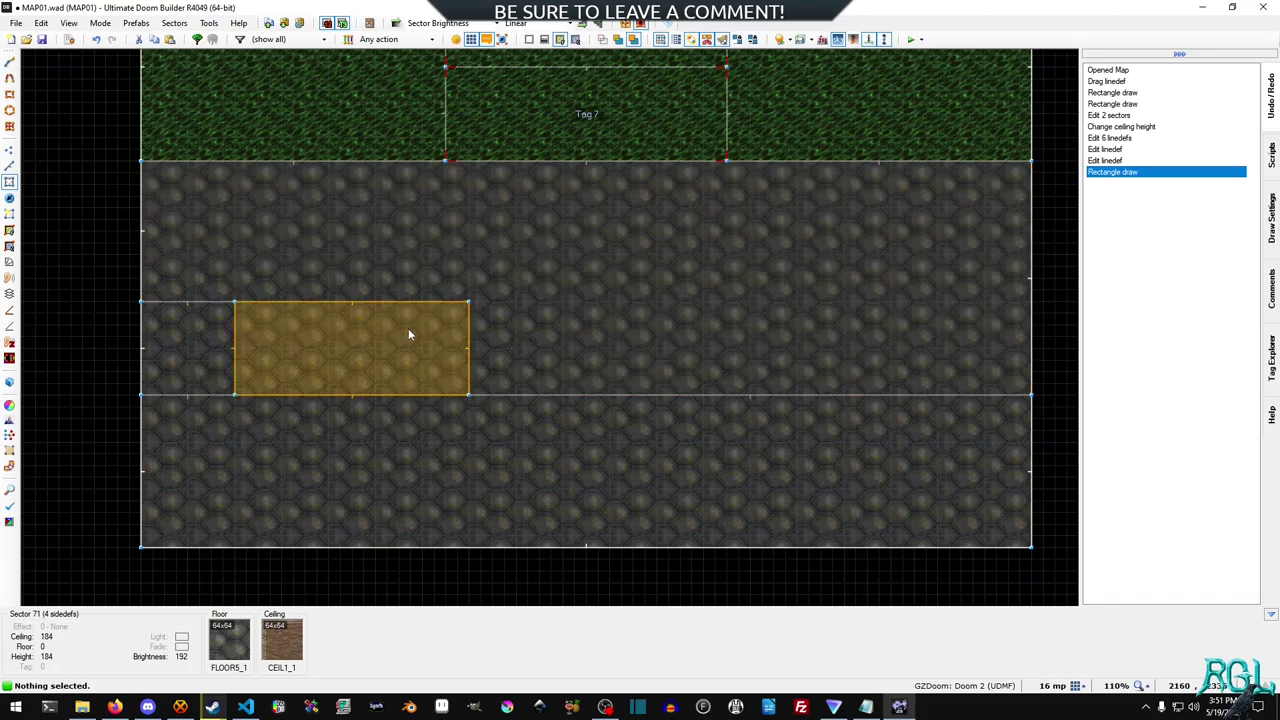
Step: In the 3D view, toggle a slope on the raised block's side facing the new rectangular sector
{"action": "key", "text": "w"}
{"action": "key", "text": "e"}
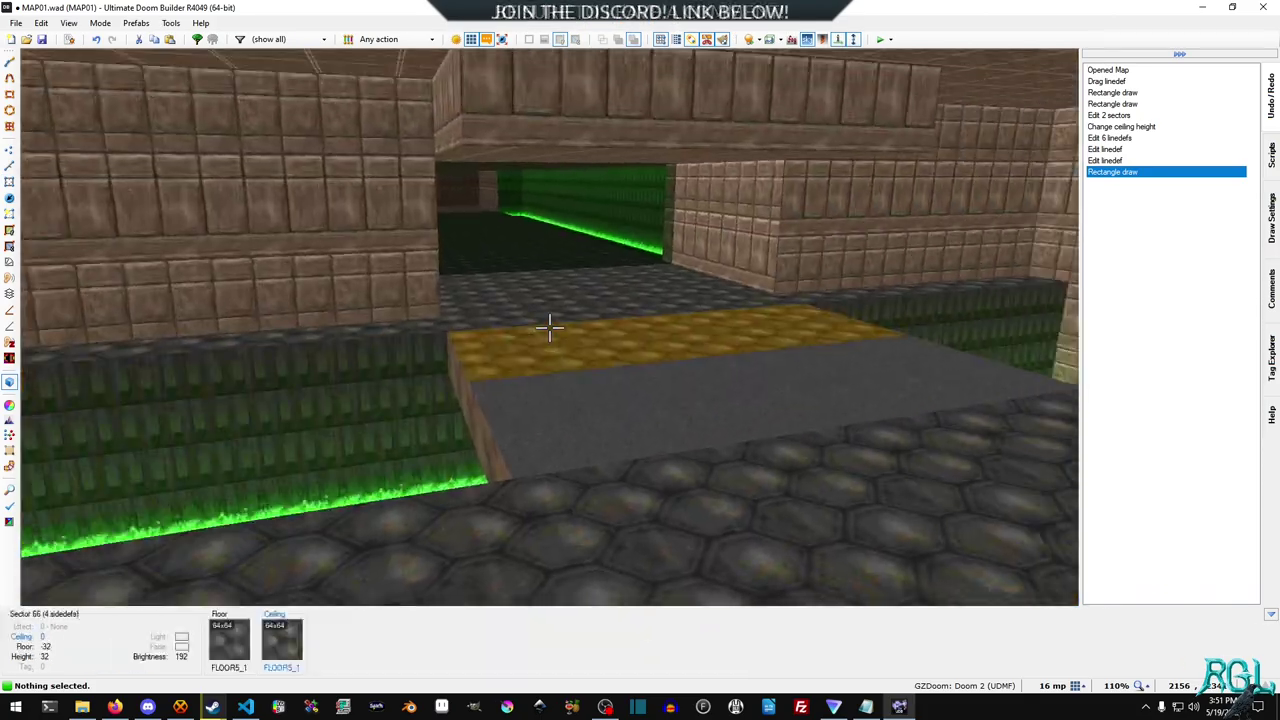
{"action": "key", "text": "e"}
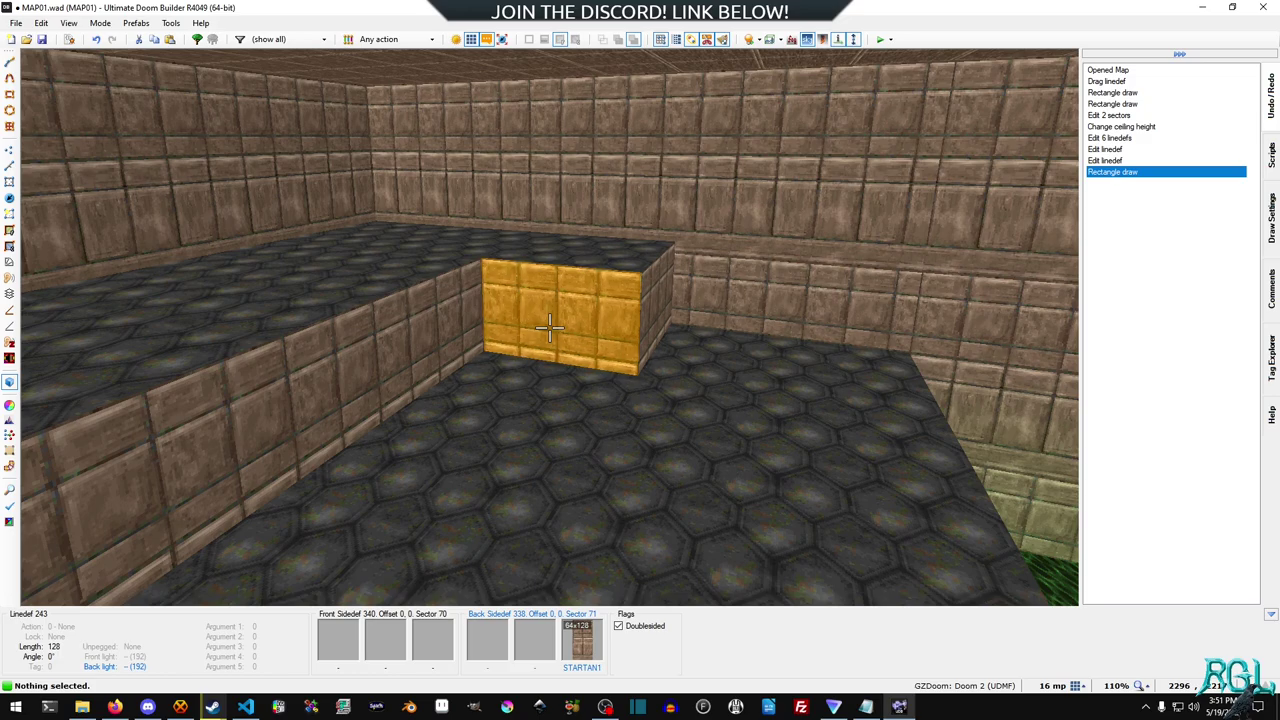
{"action": "key", "text": "w"}
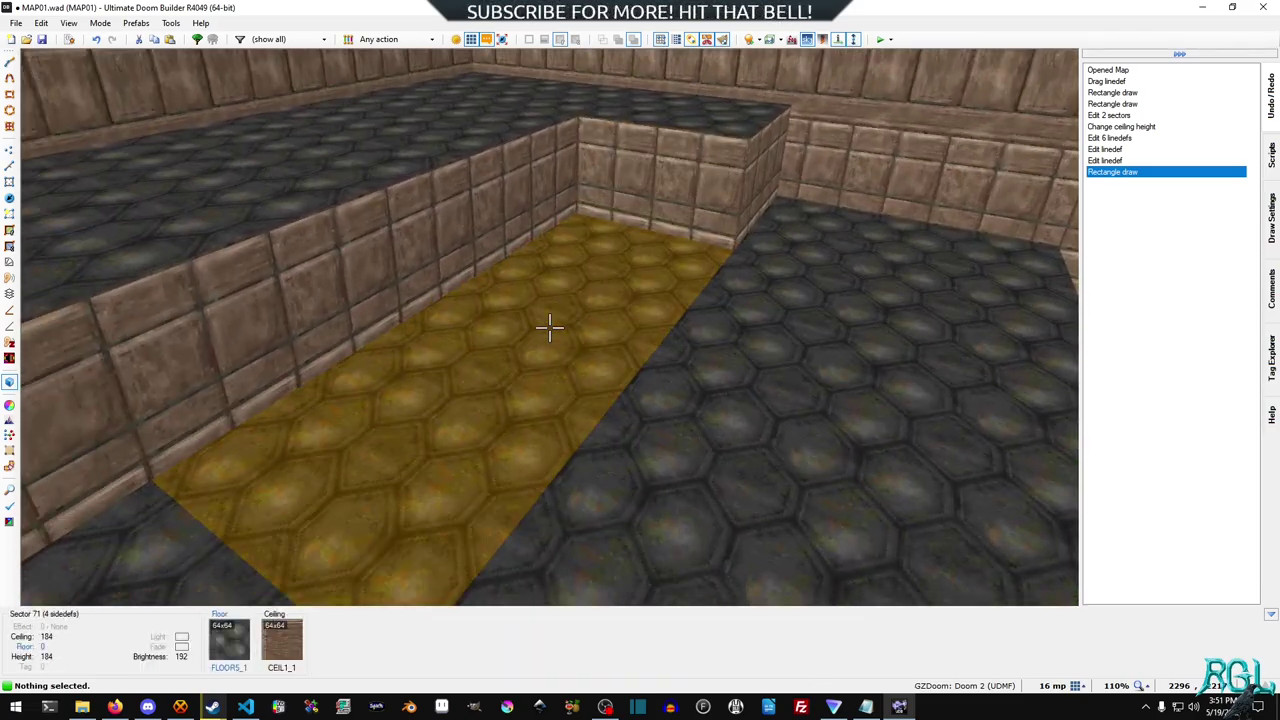
{"action": "key", "text": "alt+s"}
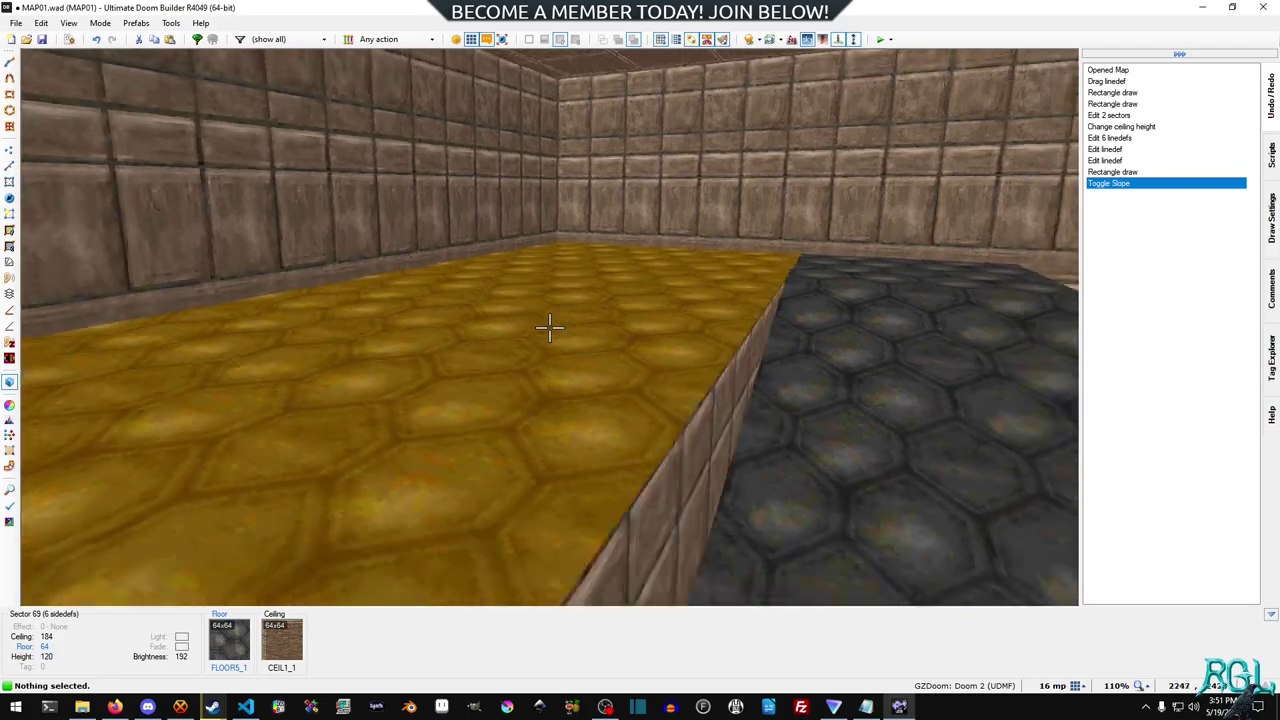
Step: Inspect the ramp from both ends and its open side with gravity turned off, and undo the slope toggle
{"action": "key", "text": "e"}
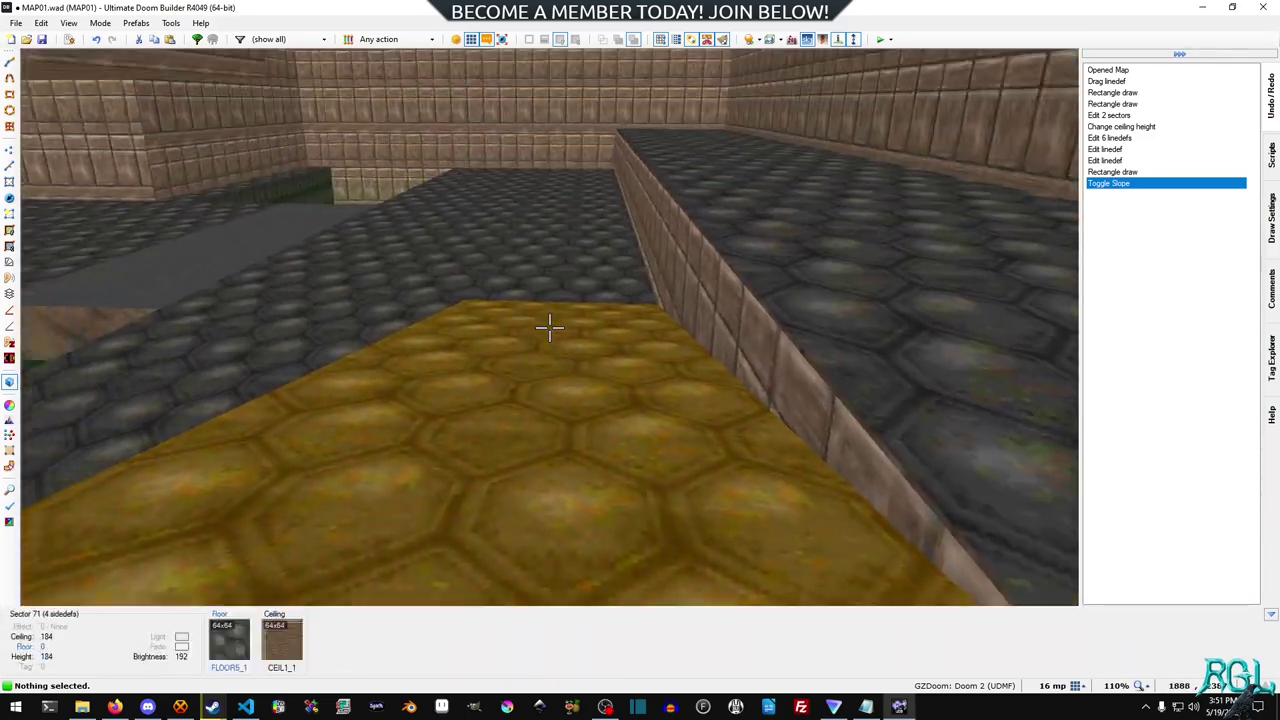
{"action": "key", "text": "e"}
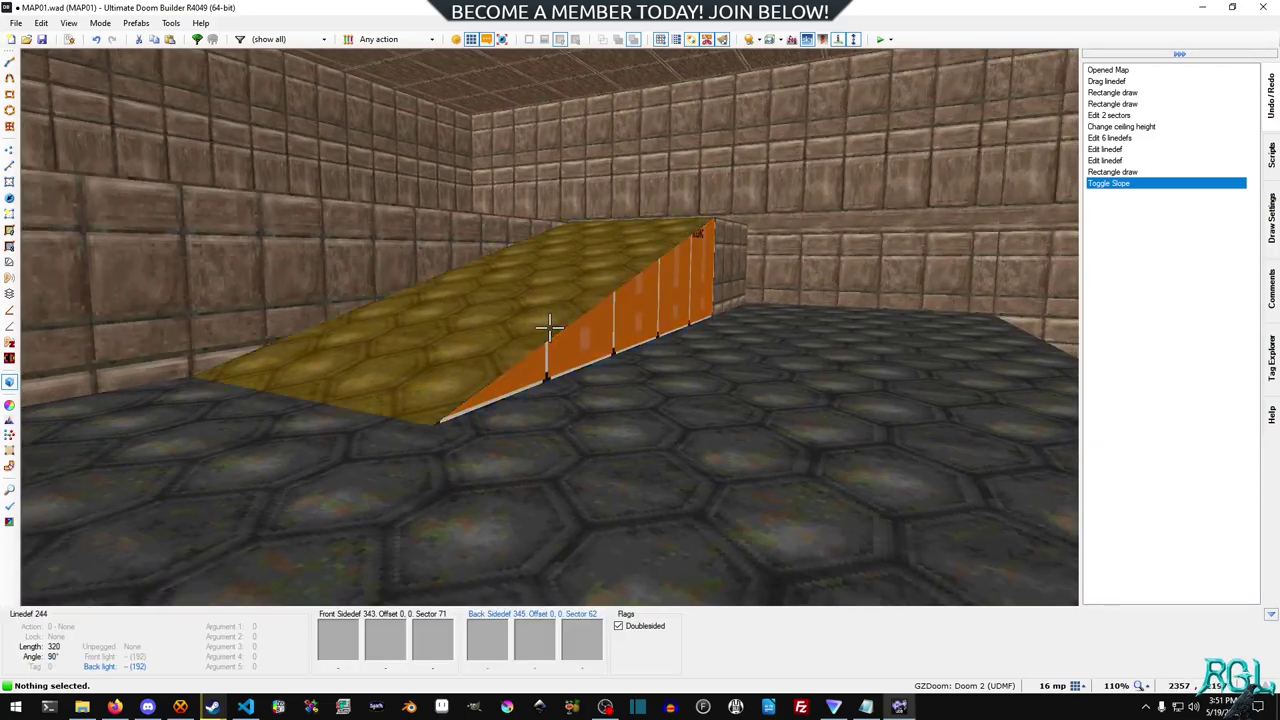
{"action": "key", "text": "g"}
{"action": "key", "text": "s"}
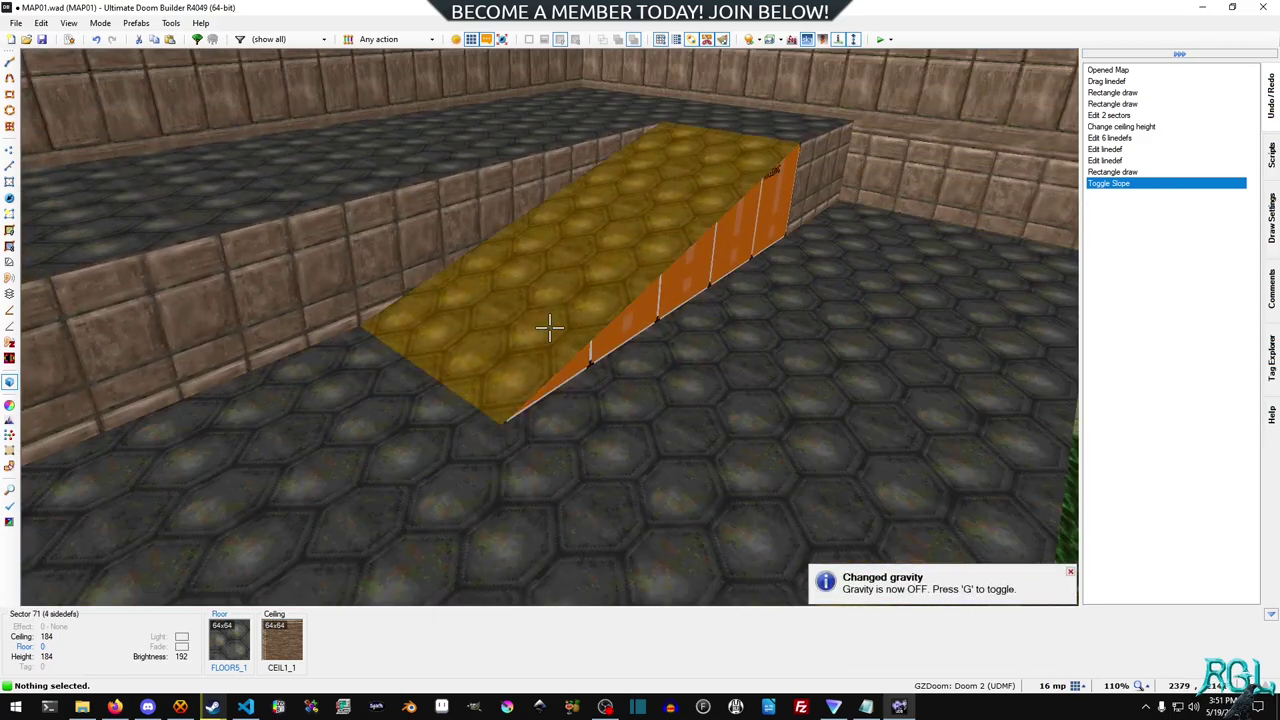
{"action": "key", "text": "s"}
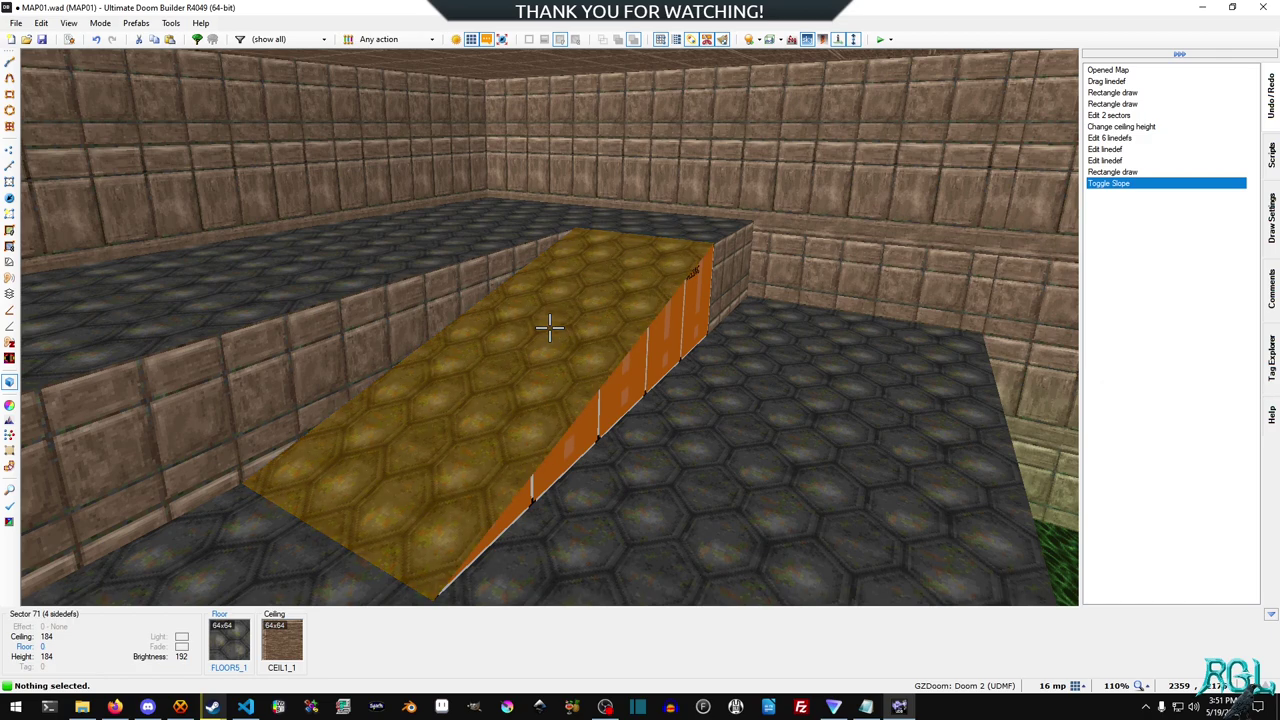
{"action": "key", "text": "ctrl+z"}
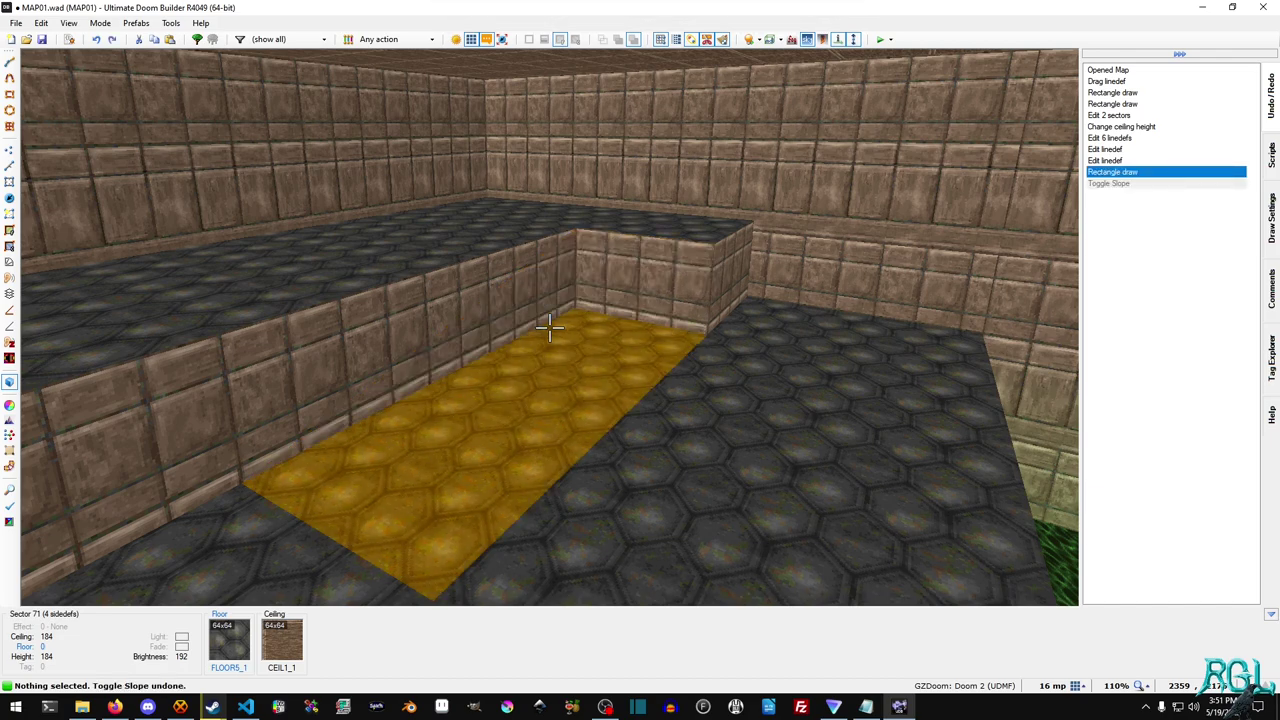
Step: Enable sidedef slope picking and raise the rectangular sector's floor edge at the small raised block until it meets the block's top
{"action": "key", "text": "alt+v"}
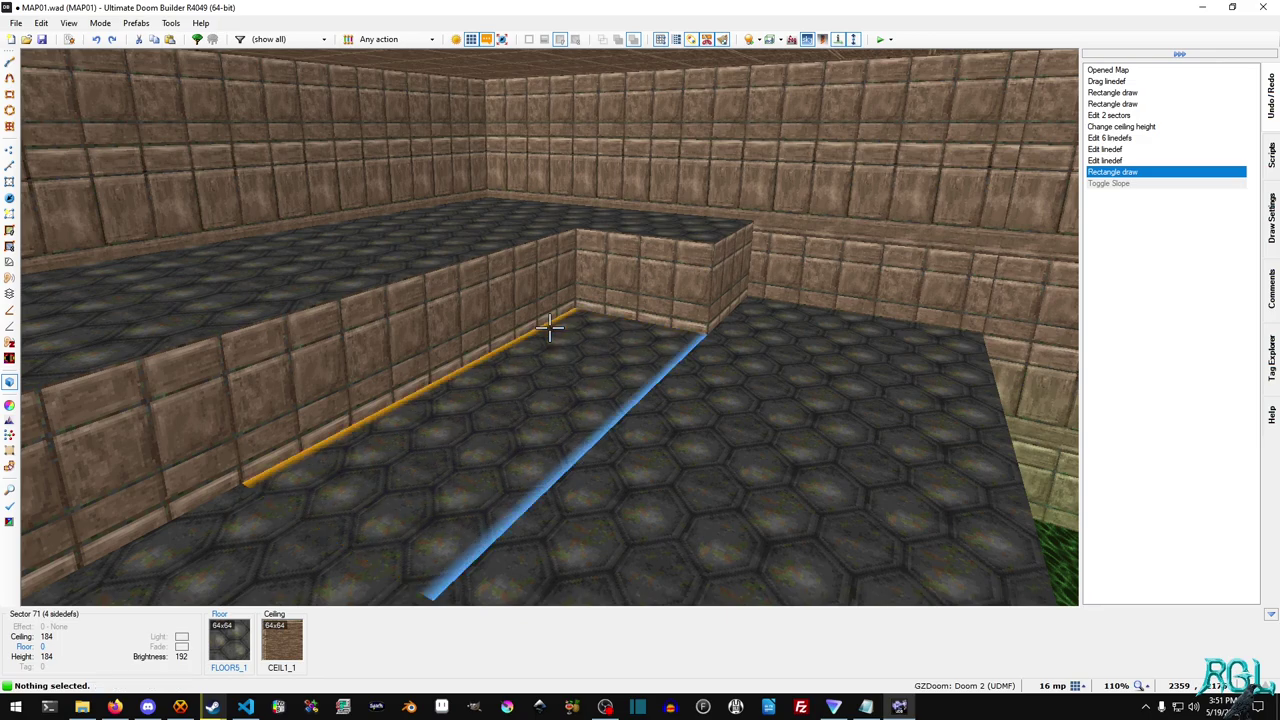
{"action": "key", "text": "w"}
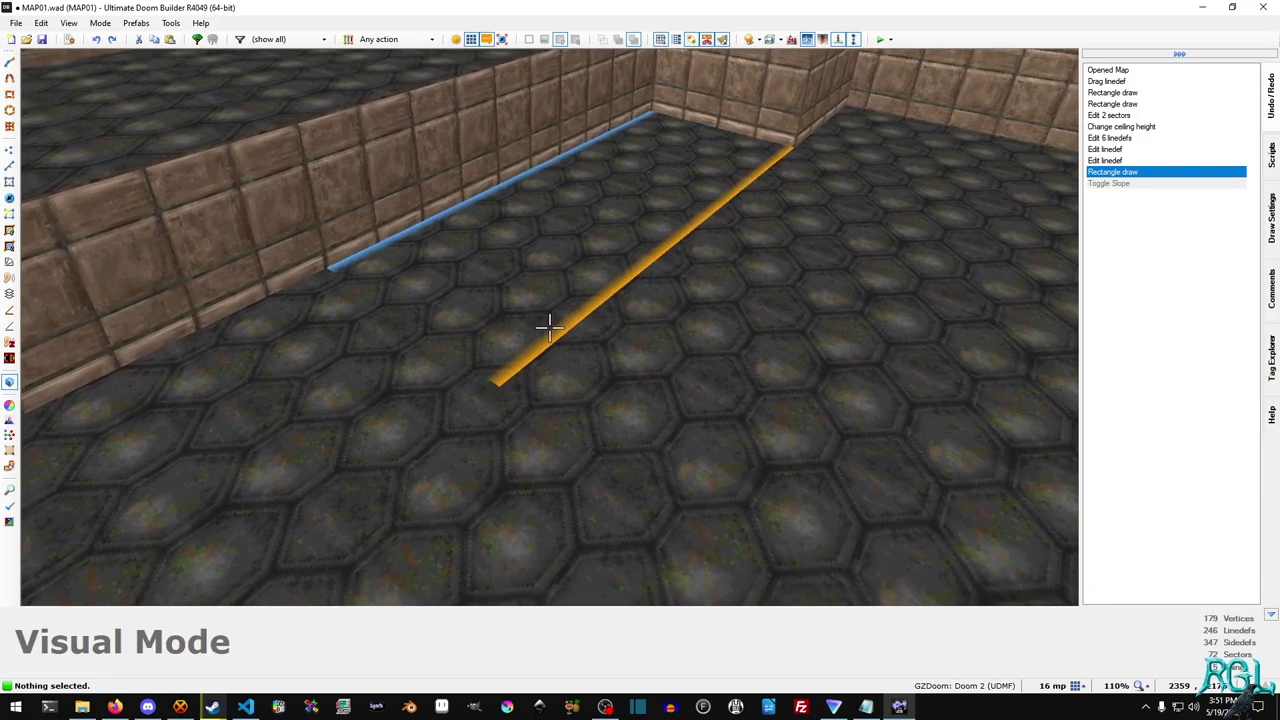
{"action": "key", "text": "s"}
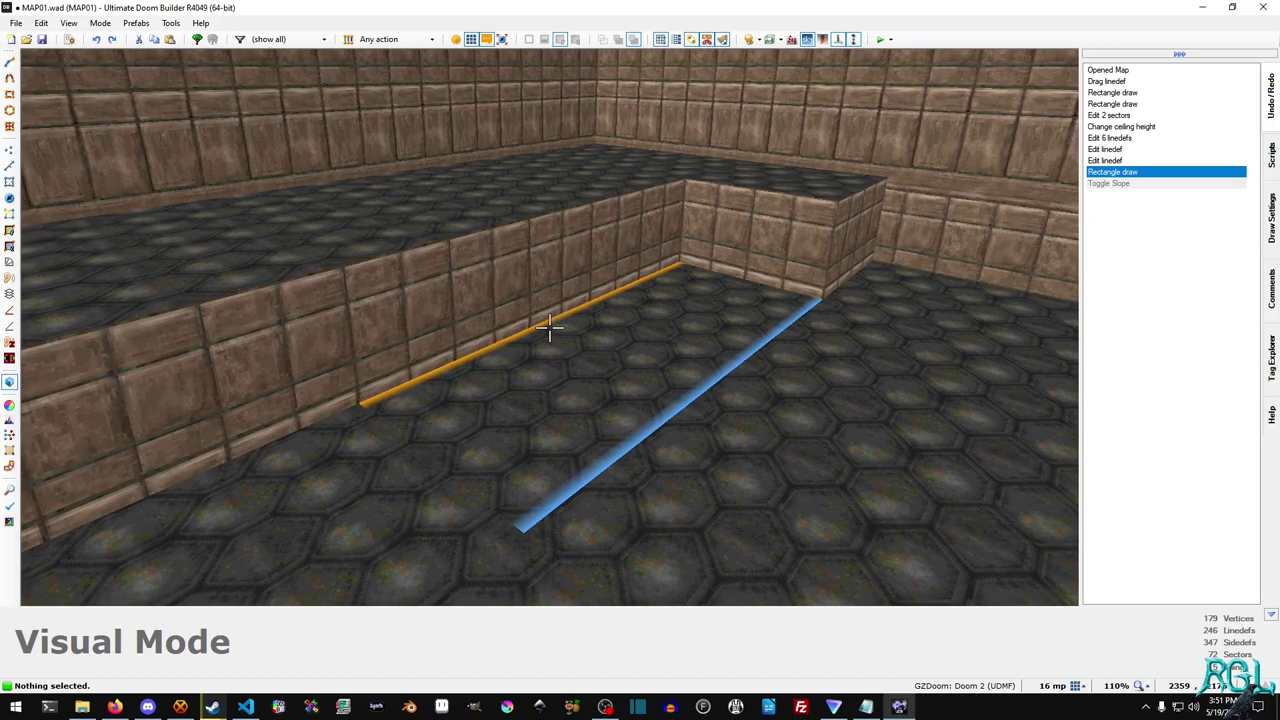
{"action": "key", "text": "w"}
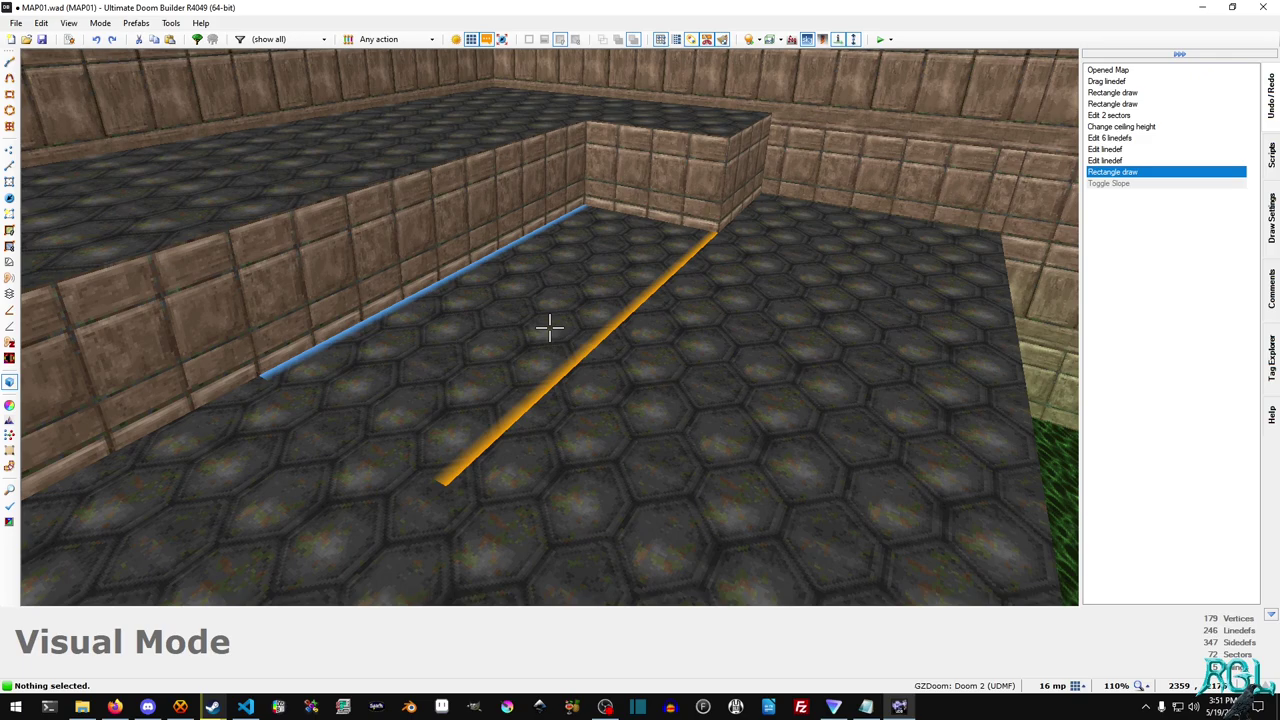
{"action": "key", "text": "s"}
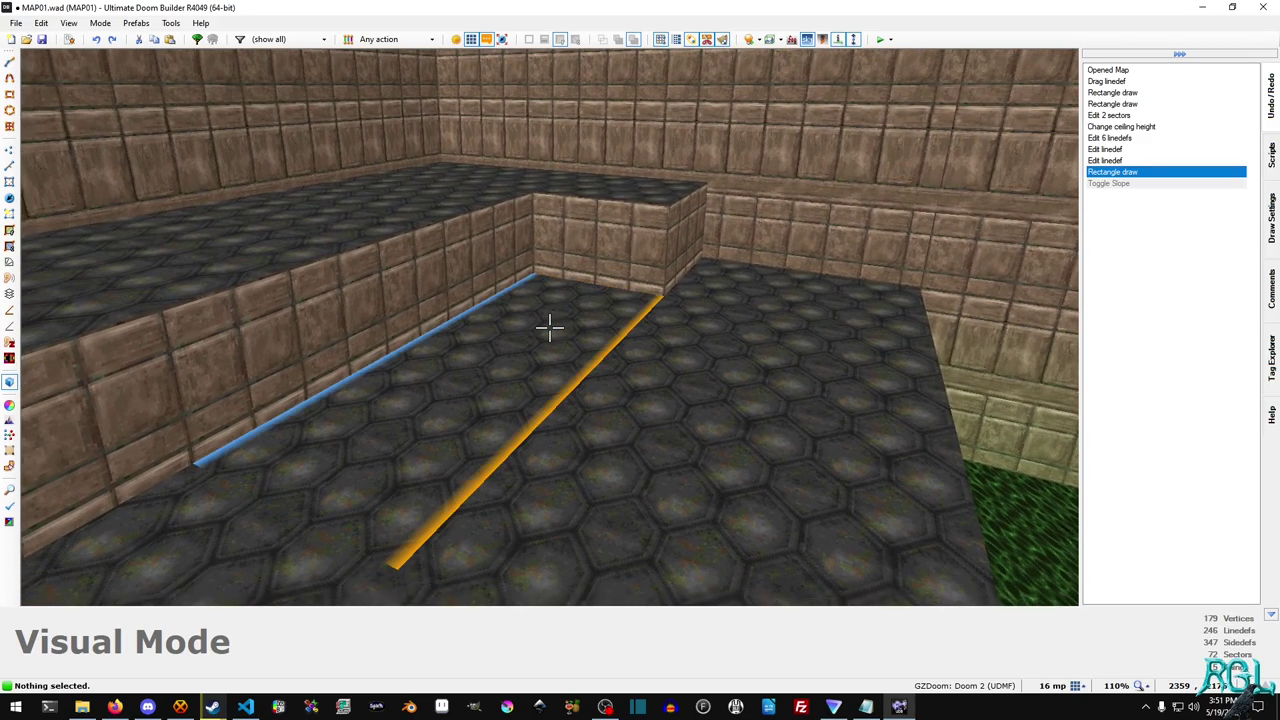
{"action": "scroll", "coordinate": [549, 327], "scroll_direction": "up", "scroll_amount": 1}
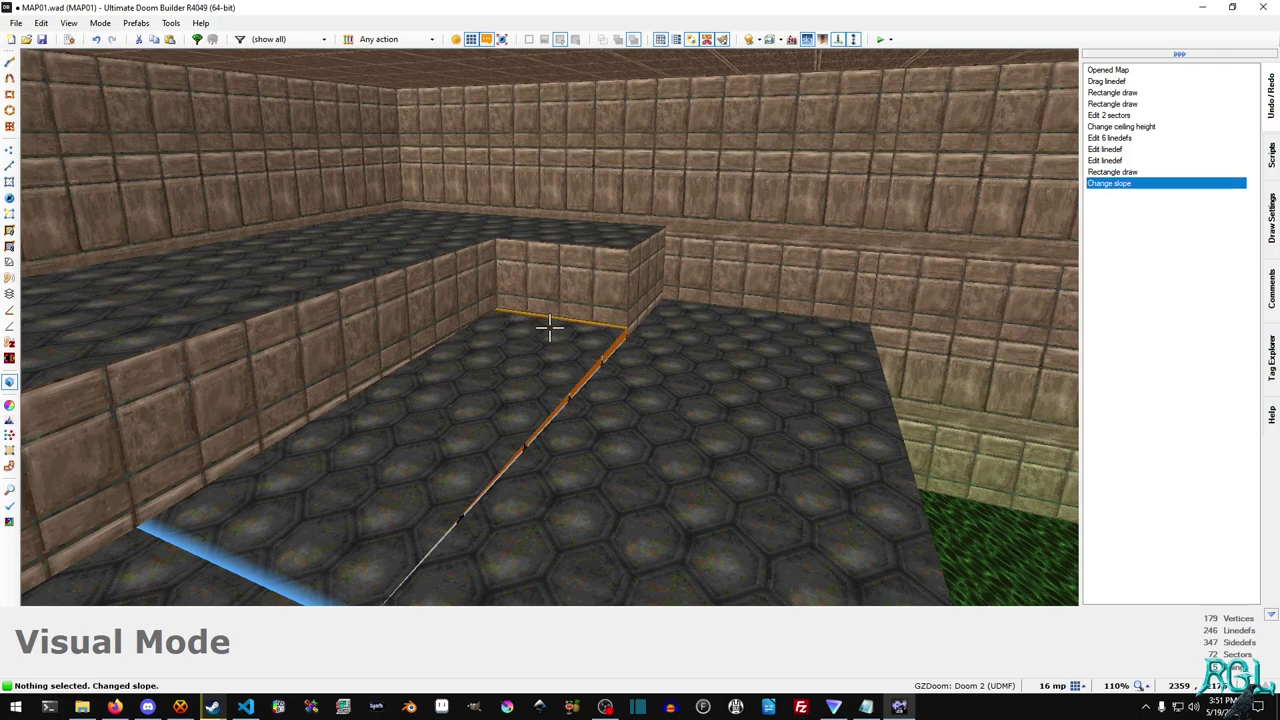
{"action": "scroll", "coordinate": [549, 327], "scroll_direction": "up", "scroll_amount": 2}
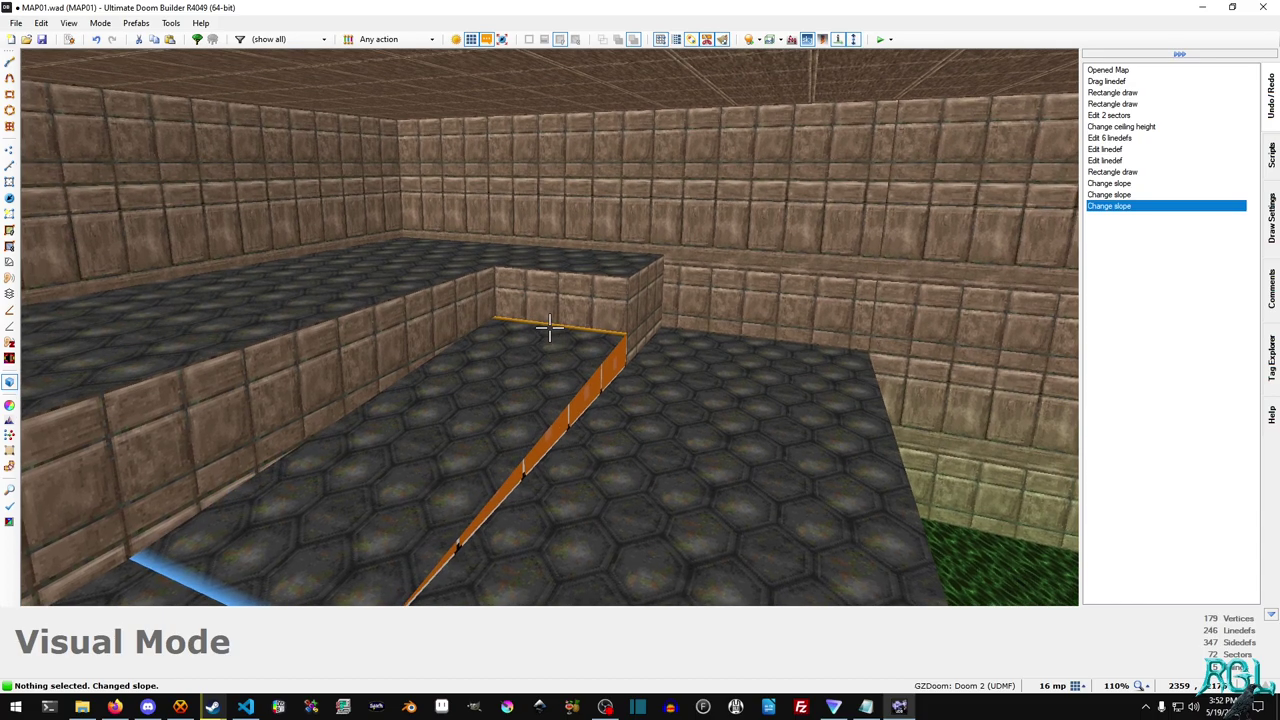
{"action": "left_click", "coordinate": [549, 327]}
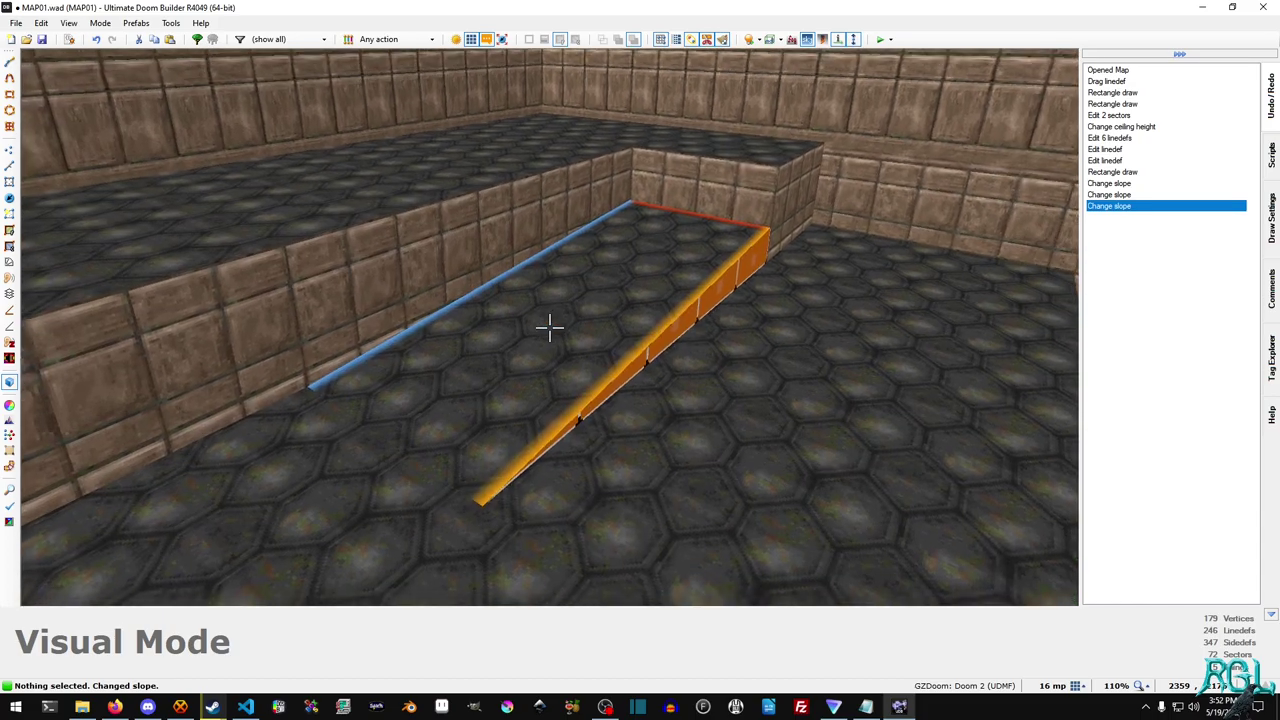
{"action": "scroll", "coordinate": [549, 327], "scroll_direction": "up", "scroll_amount": 1}
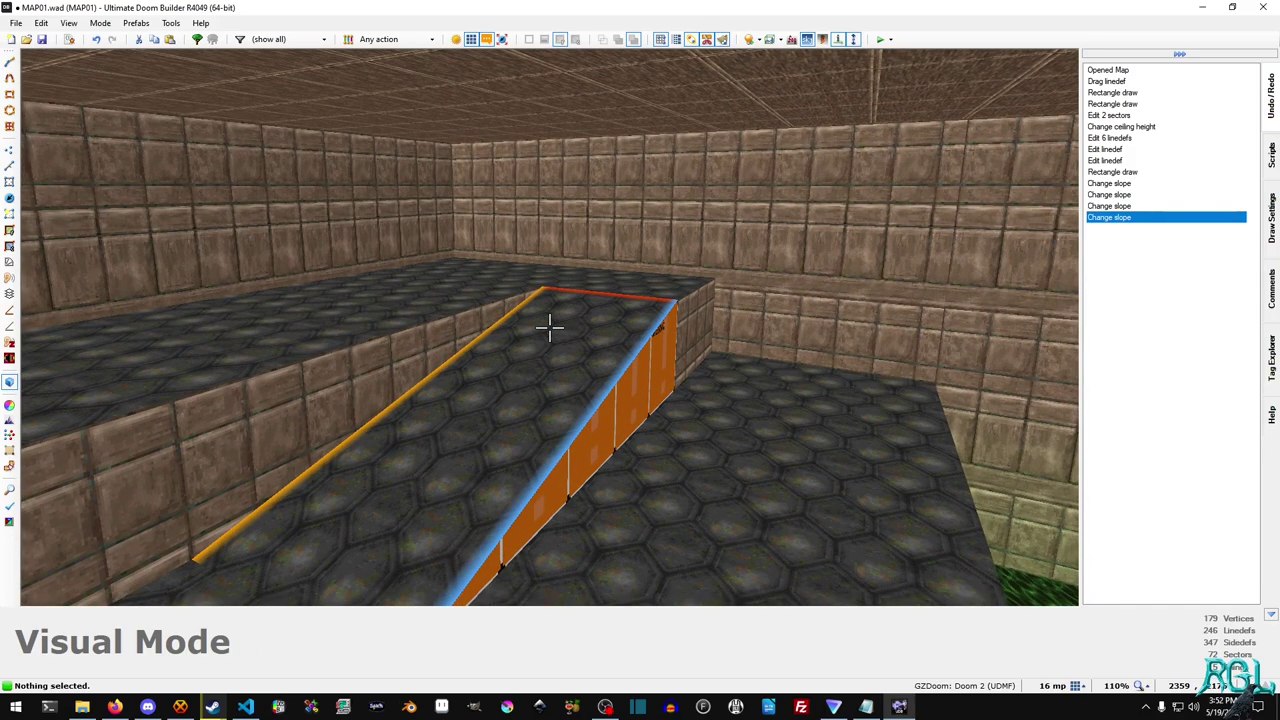
Step: Undo all of the rectangular sector's slope changes and redo them to compare the flat and sloped floor
{"action": "key", "text": "ctrl+z"}
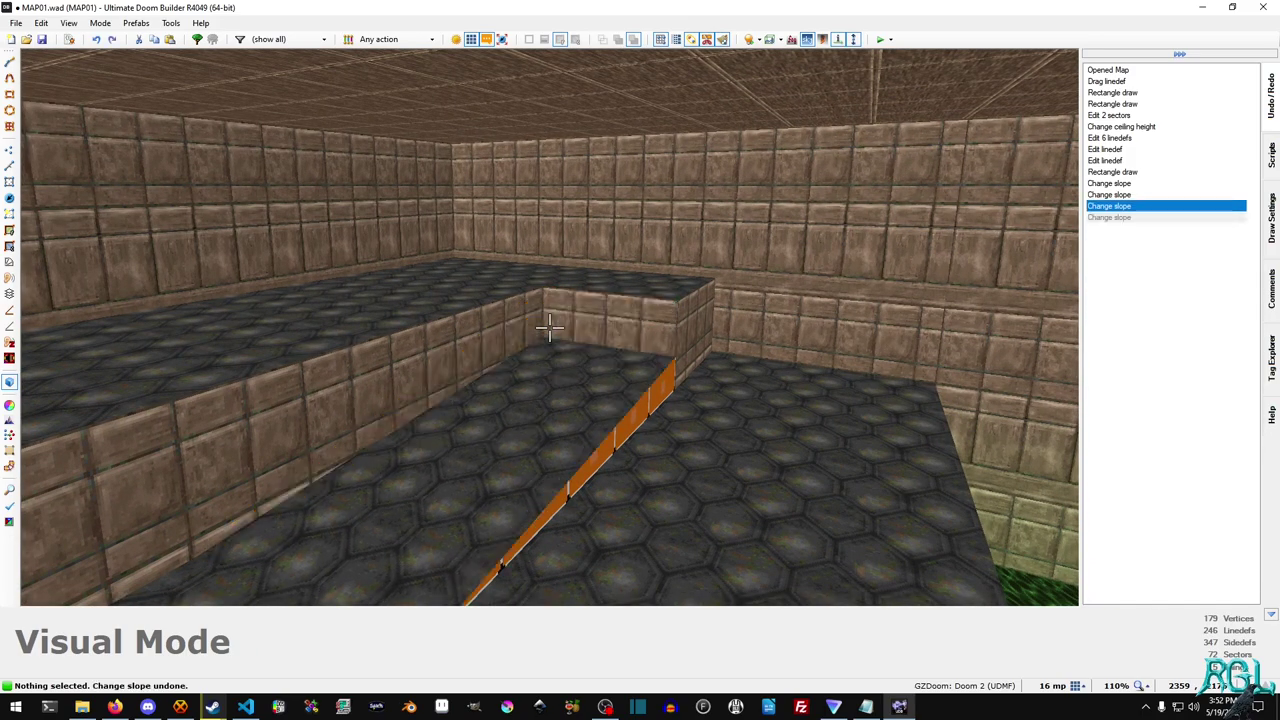
{"action": "key", "text": "ctrl+z"}
{"action": "key", "text": "ctrl+z"}
{"action": "key", "text": "ctrl+z"}
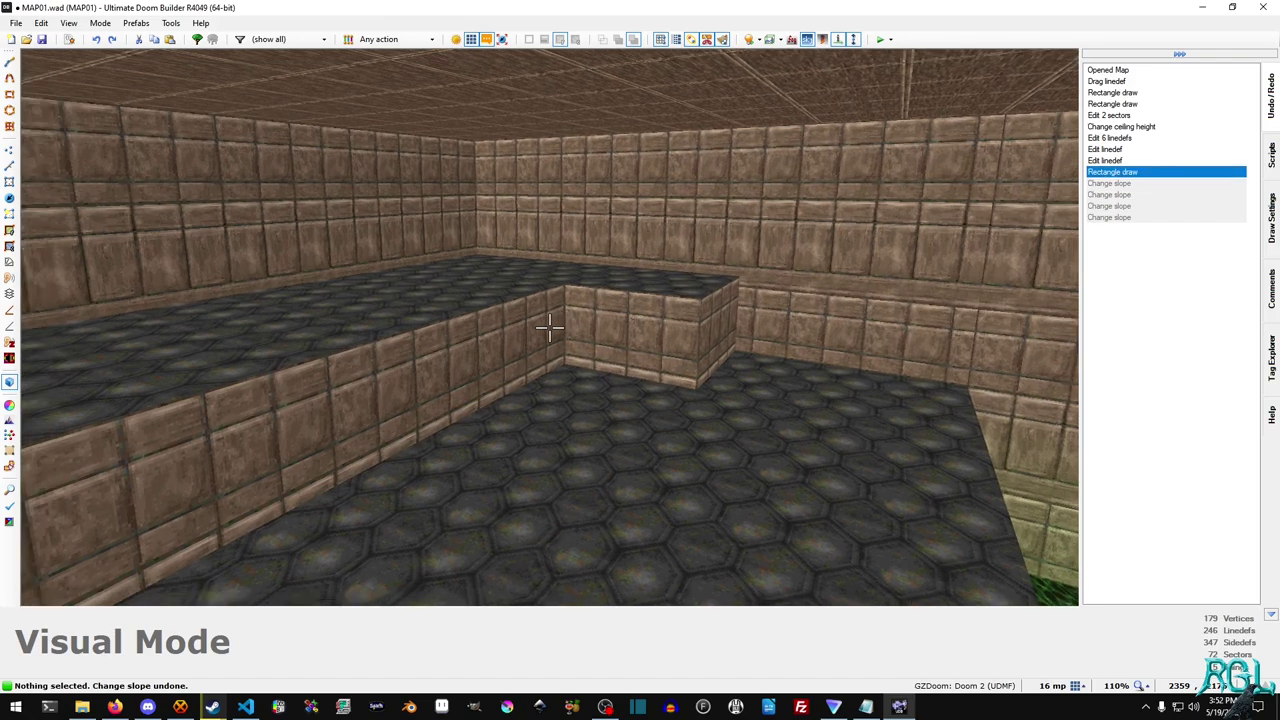
{"action": "key", "text": "ctrl+y"}
{"action": "key", "text": "ctrl+y"}
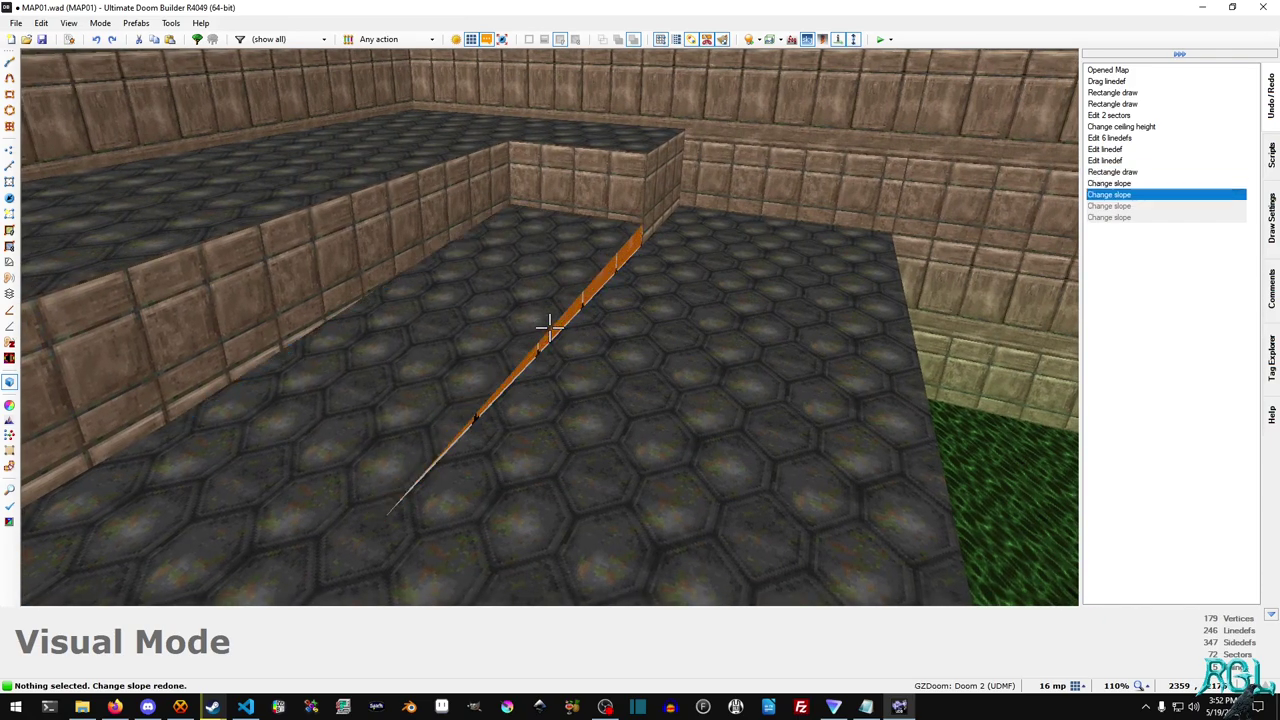
{"action": "key", "text": "ctrl+y"}
{"action": "key", "text": "ctrl+y"}
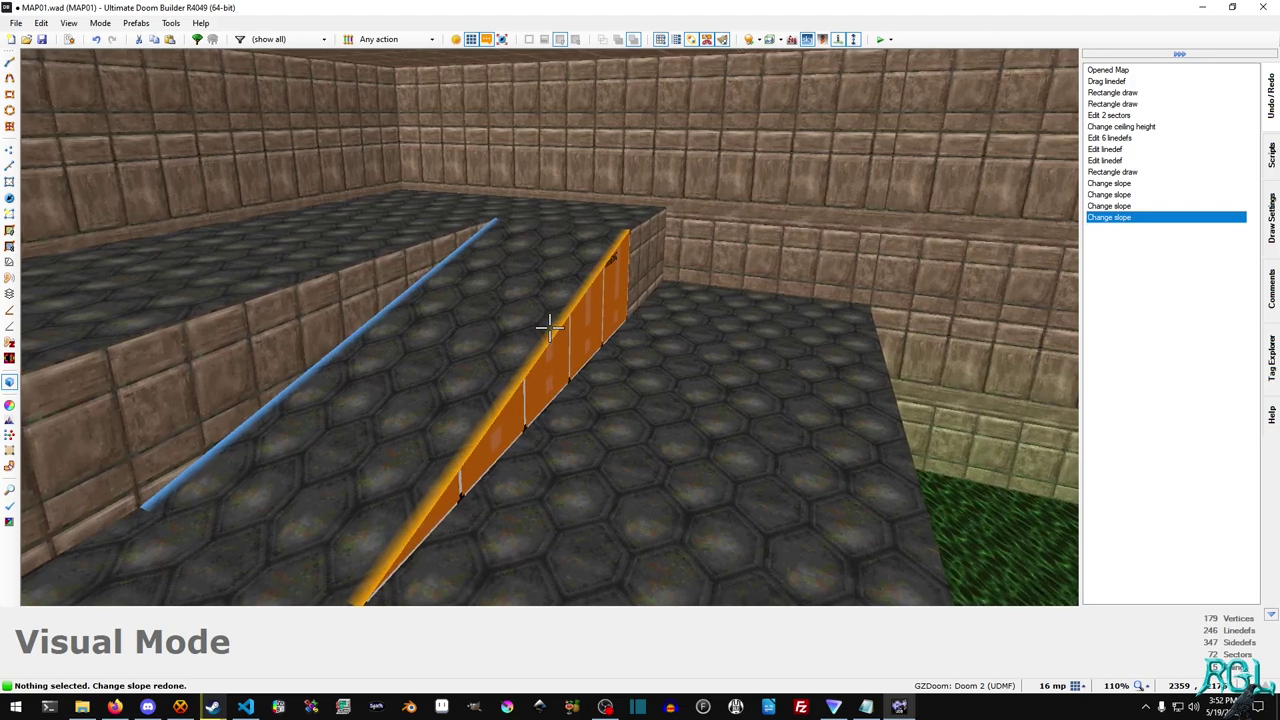
Step: Undo the manual slope changes again and toggle a slope on the raised block's side facing the rectangular sector
{"action": "key", "text": "ctrl+z"}
{"action": "key", "text": "ctrl+z"}
{"action": "key", "text": "ctrl+z"}
{"action": "key", "text": "ctrl+z"}
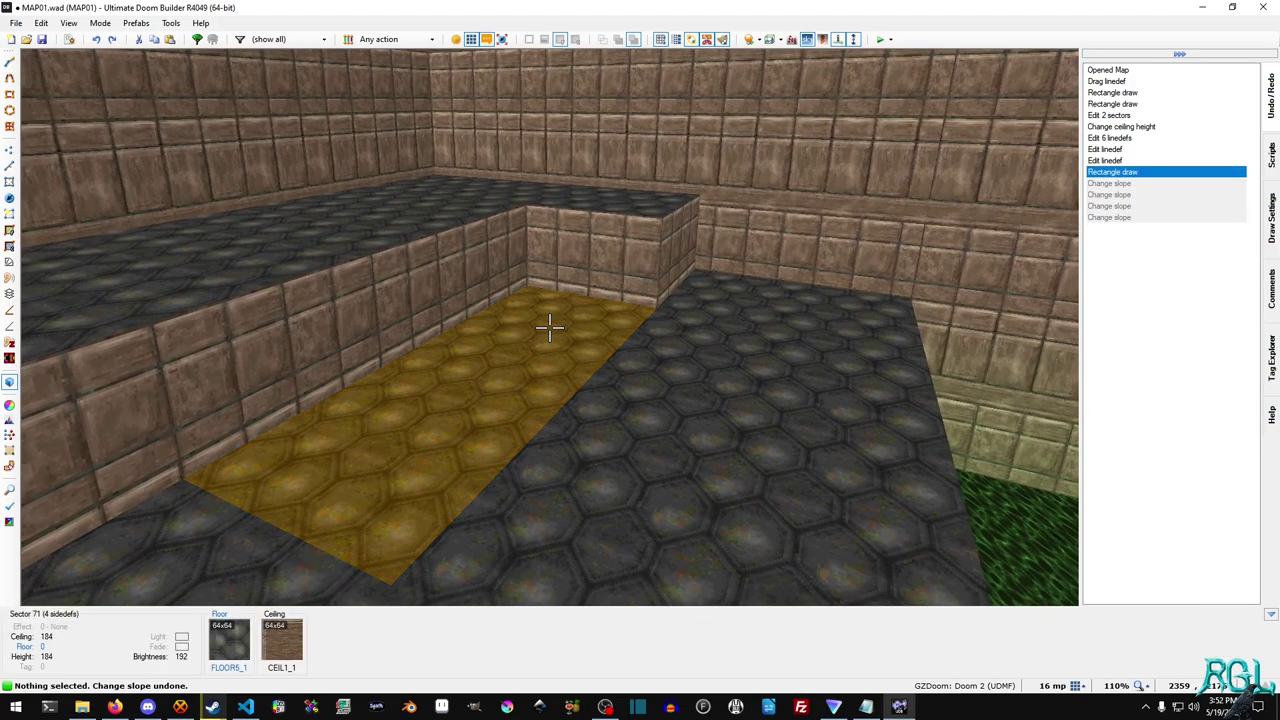
{"action": "key", "text": "alt+s"}
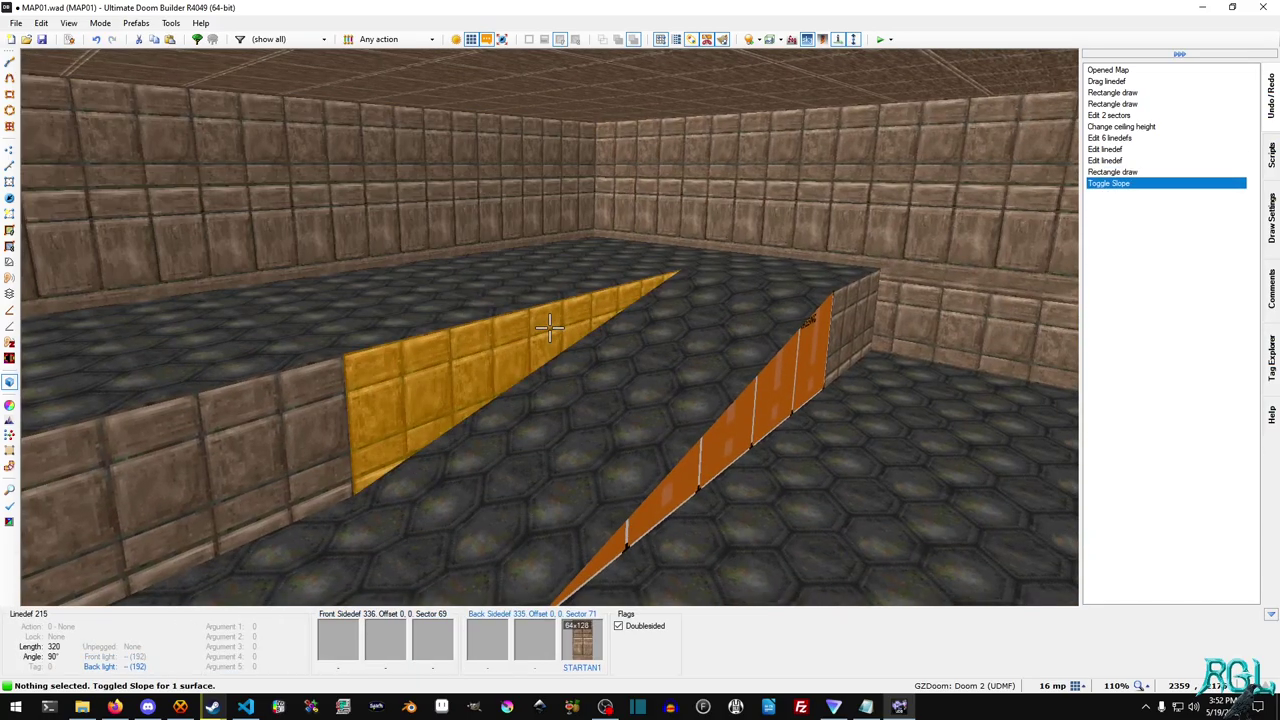
{"action": "key", "text": "e"}
{"action": "key", "text": "d"}
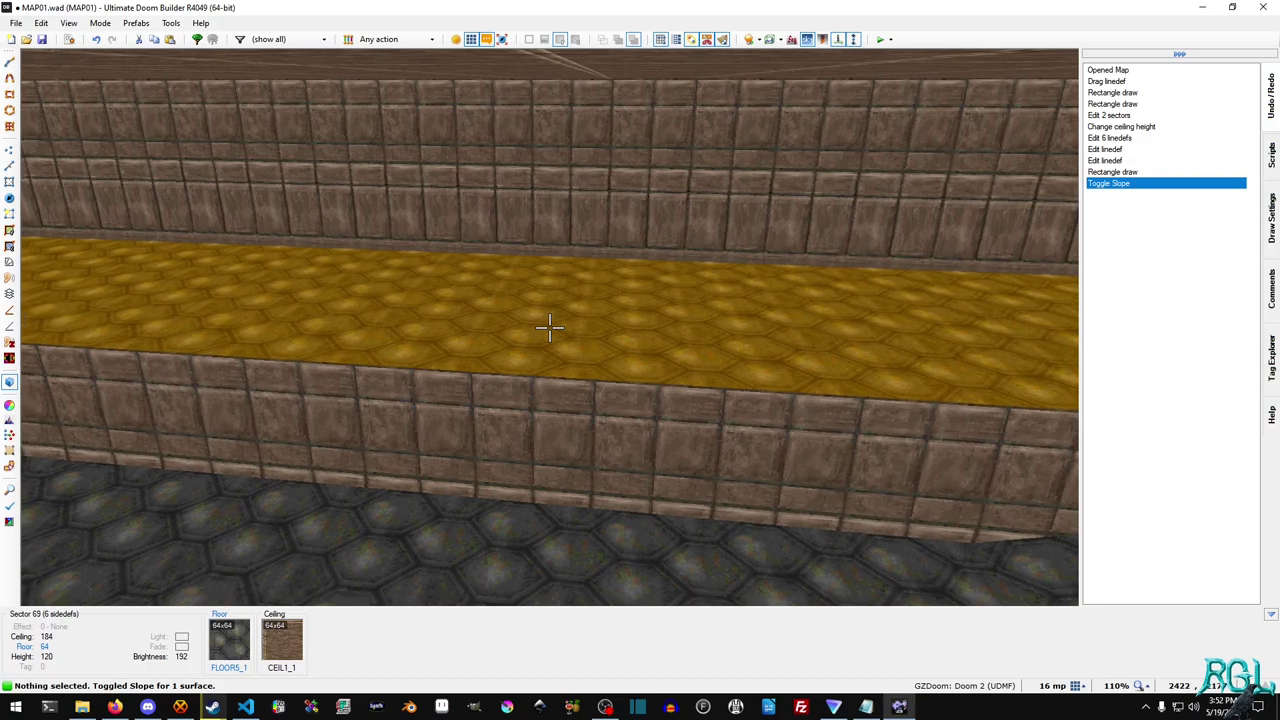
Step: Using sidedef slope picking, select the raised ledge's front edge and try tilting the ledge floor up and down
{"action": "key", "text": "e"}
{"action": "key", "text": "w"}
{"action": "key", "text": "s"}
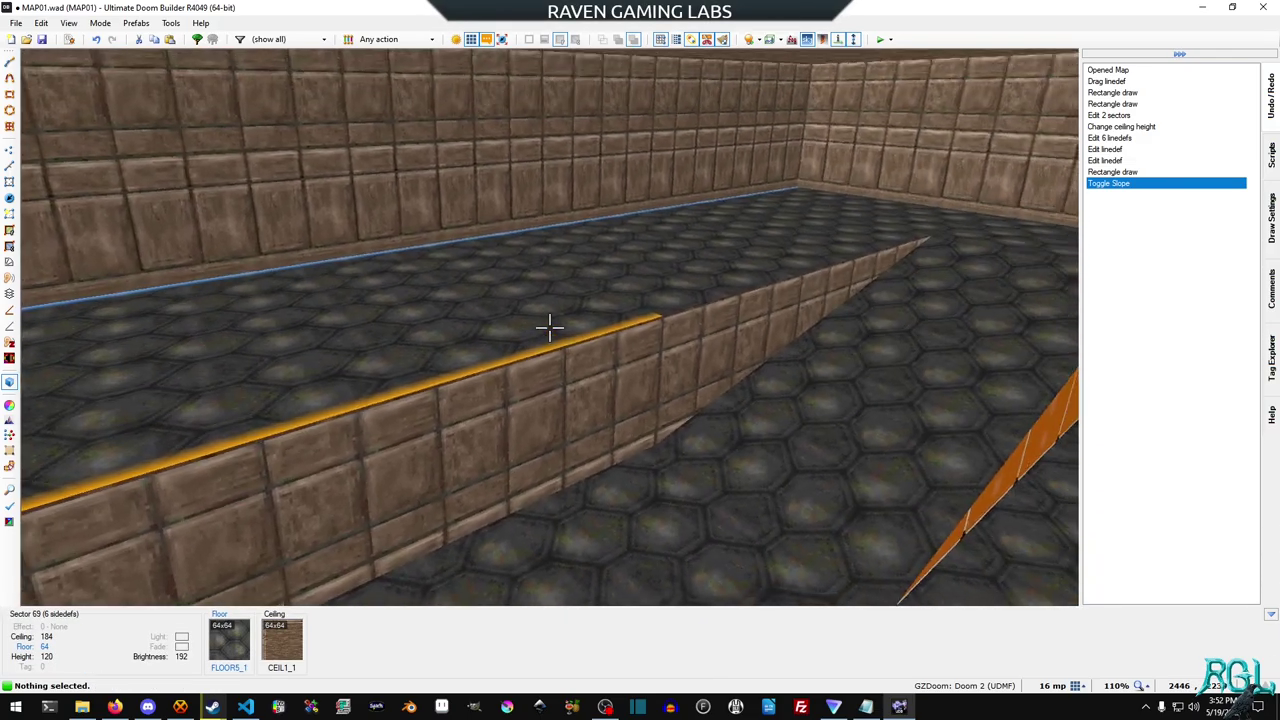
{"action": "key", "text": "w"}
{"action": "key", "text": "w"}
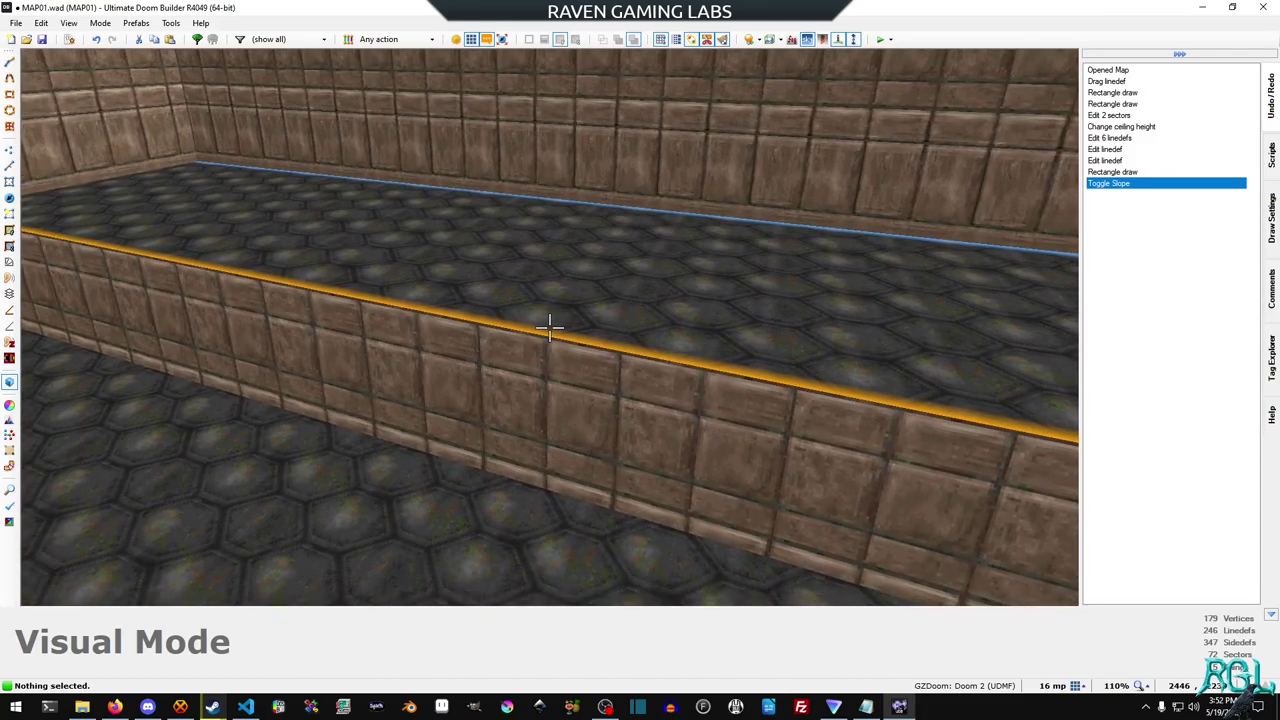
{"action": "left_click", "coordinate": [549, 328]}
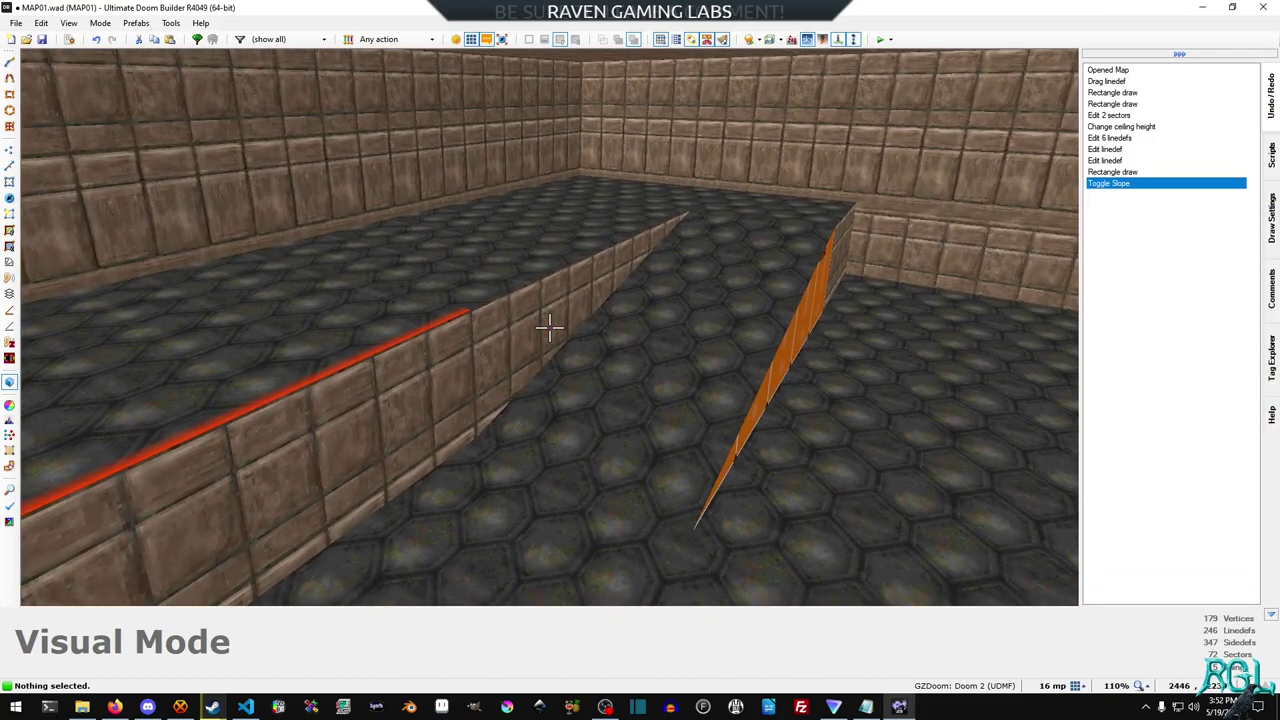
{"action": "scroll", "coordinate": [549, 328], "scroll_direction": "up", "scroll_amount": 1}
{"action": "scroll", "coordinate": [549, 328], "scroll_direction": "up", "scroll_amount": 6}
{"action": "scroll", "coordinate": [549, 328], "scroll_direction": "down", "scroll_amount": 3}
{"action": "scroll", "coordinate": [549, 328], "scroll_direction": "down", "scroll_amount": 3}
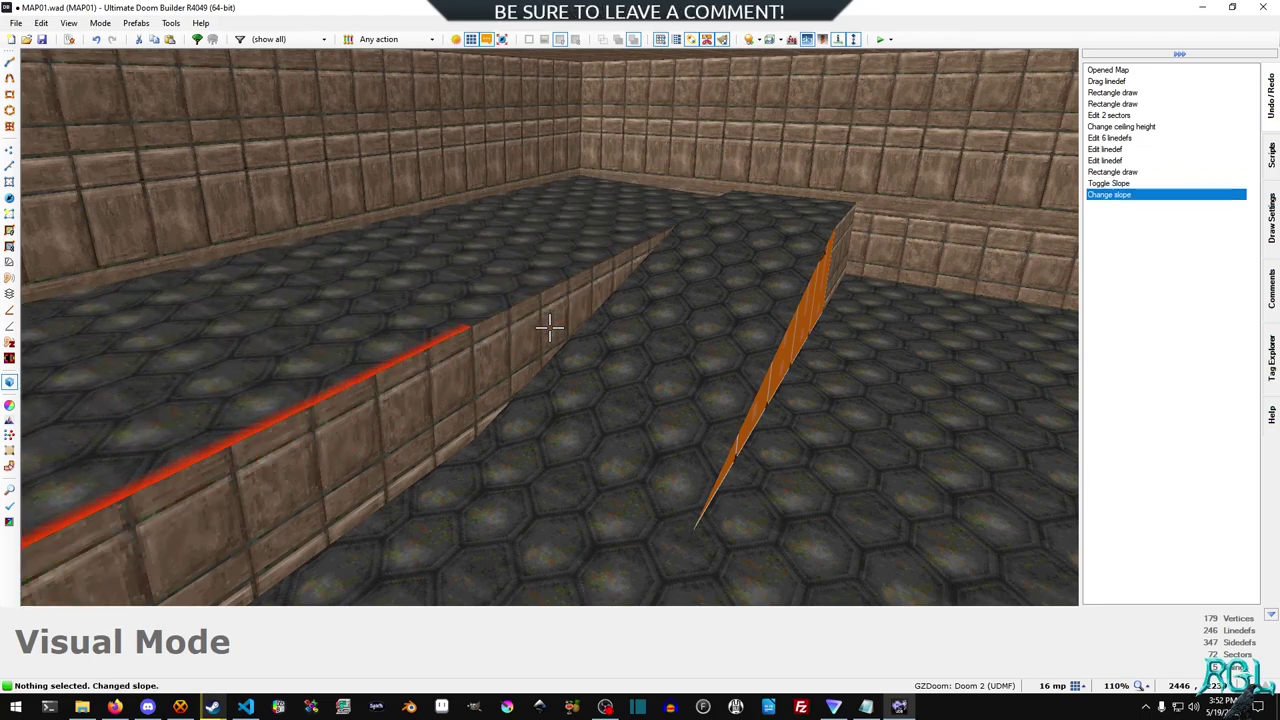
{"action": "scroll", "coordinate": [549, 328], "scroll_direction": "up", "scroll_amount": 2}
{"action": "scroll", "coordinate": [549, 328], "scroll_direction": "down", "scroll_amount": 1}
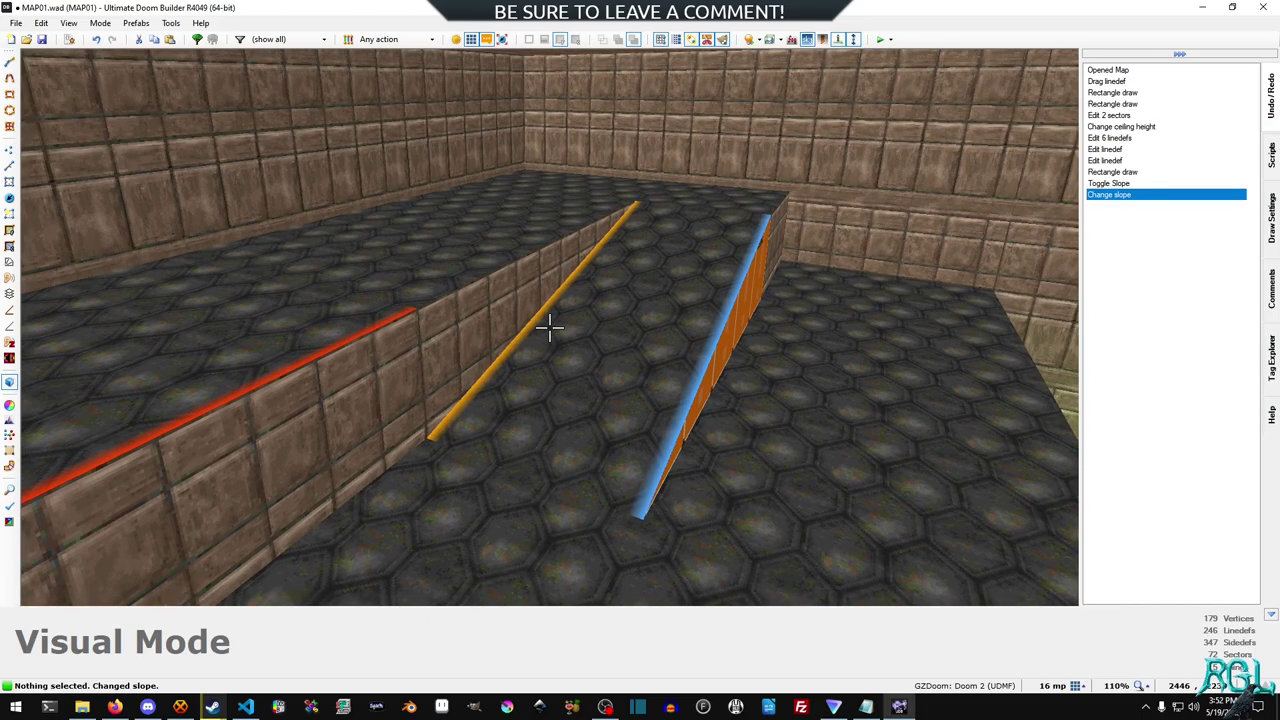
Step: Lower and raise the ledge's front edge again, checking how the whole ledge floor tilts beside the ramp, and level it out
{"action": "key", "text": "w"}
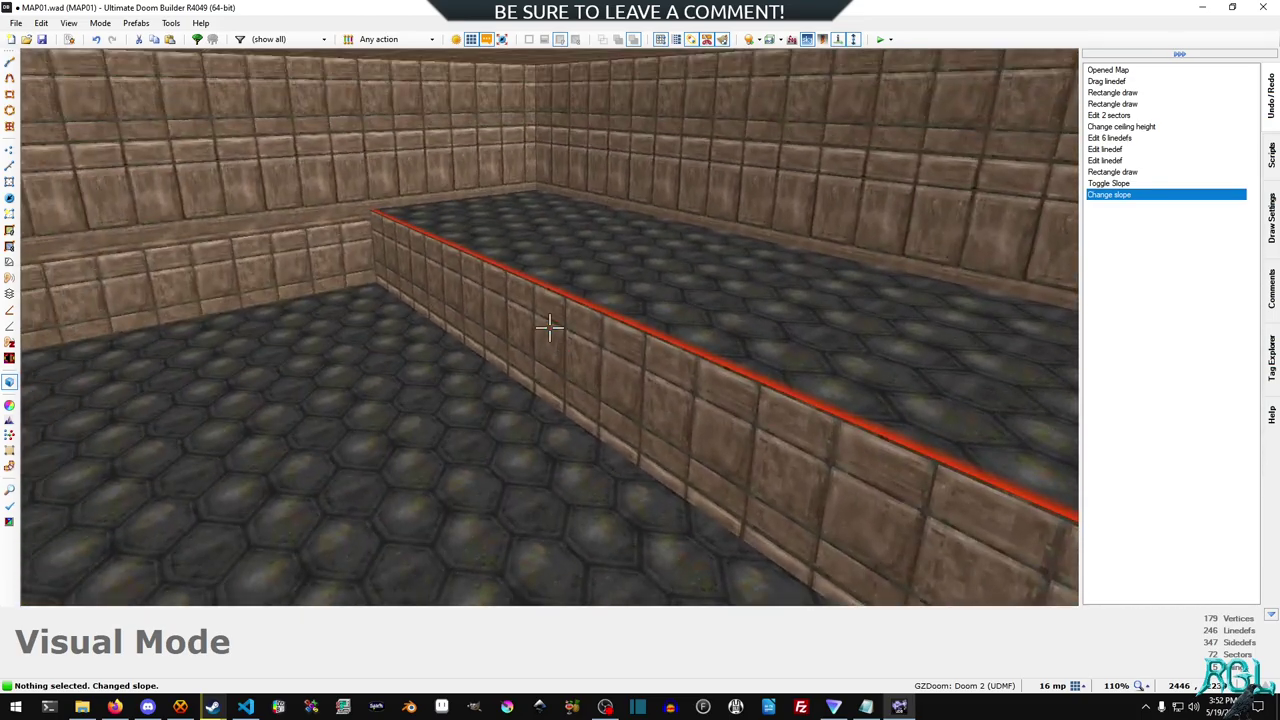
{"action": "scroll", "coordinate": [549, 328], "scroll_direction": "down", "scroll_amount": 3}
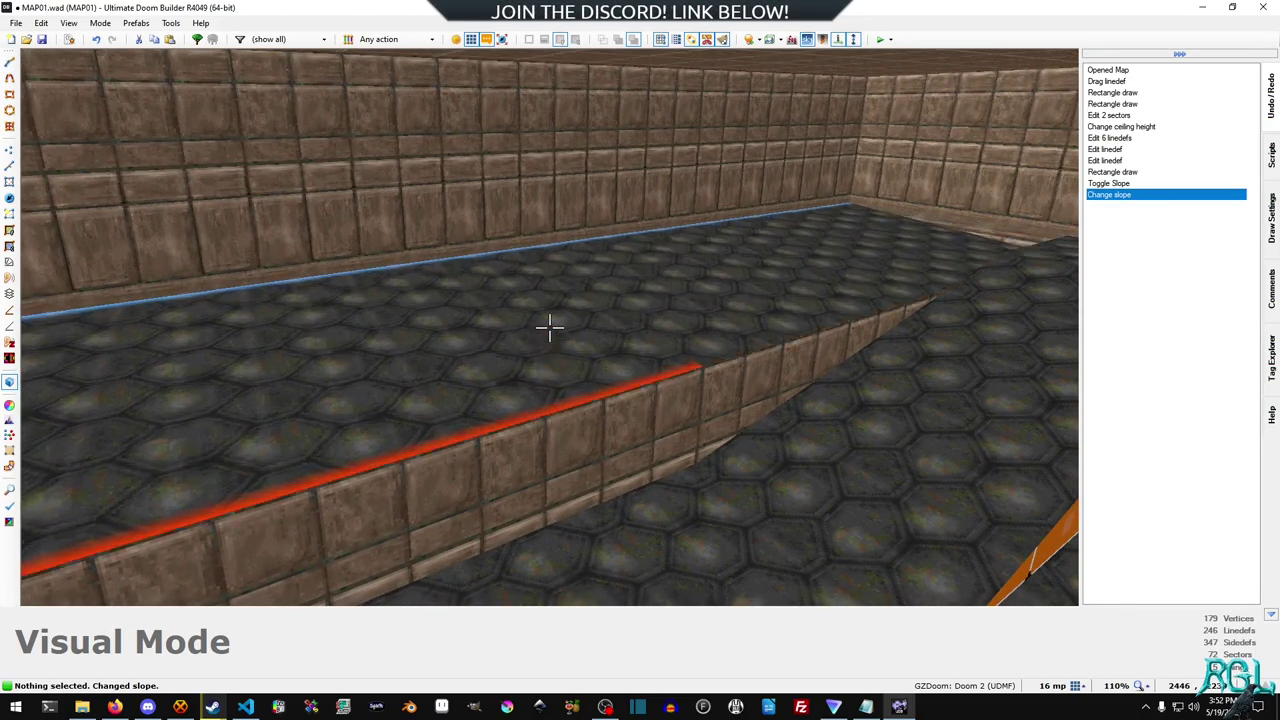
{"action": "scroll", "coordinate": [549, 326], "scroll_direction": "down", "scroll_amount": 3}
{"action": "scroll", "coordinate": [549, 326], "scroll_direction": "up", "scroll_amount": 1}
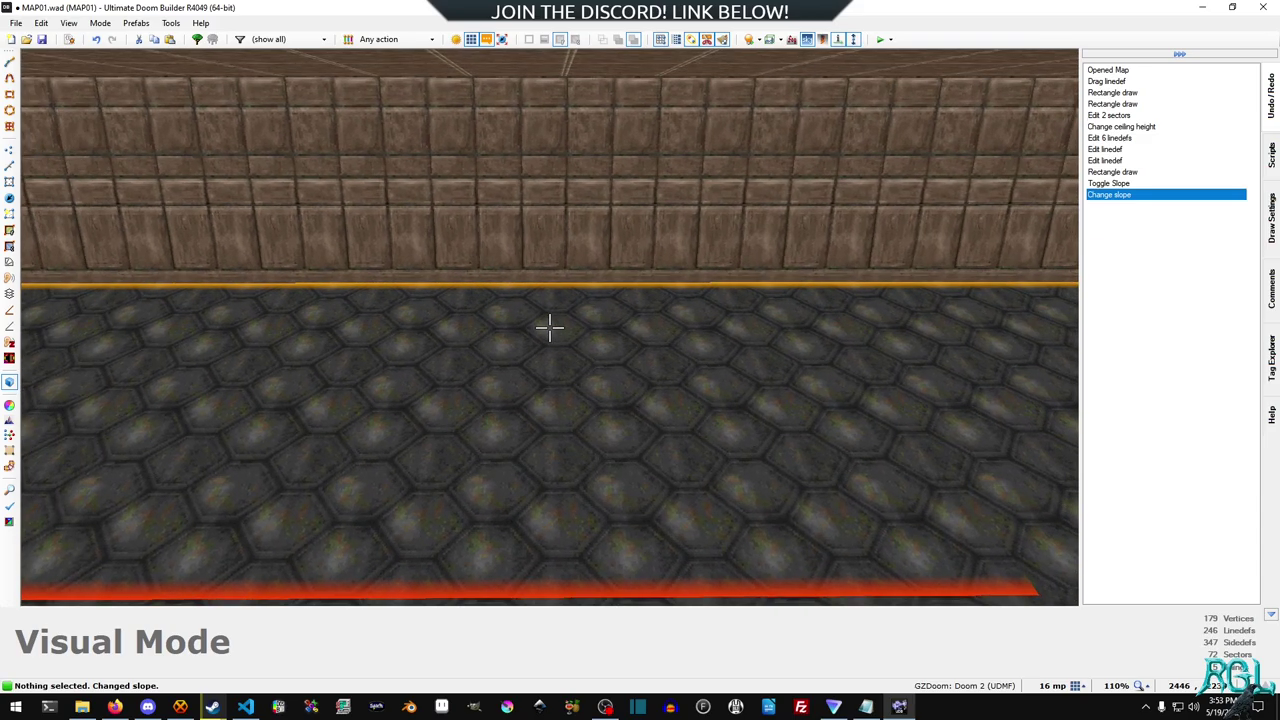
{"action": "key", "text": "s"}
{"action": "scroll", "coordinate": [549, 328], "scroll_direction": "up", "scroll_amount": 3}
{"action": "scroll", "coordinate": [549, 328], "scroll_direction": "up", "scroll_amount": 3}
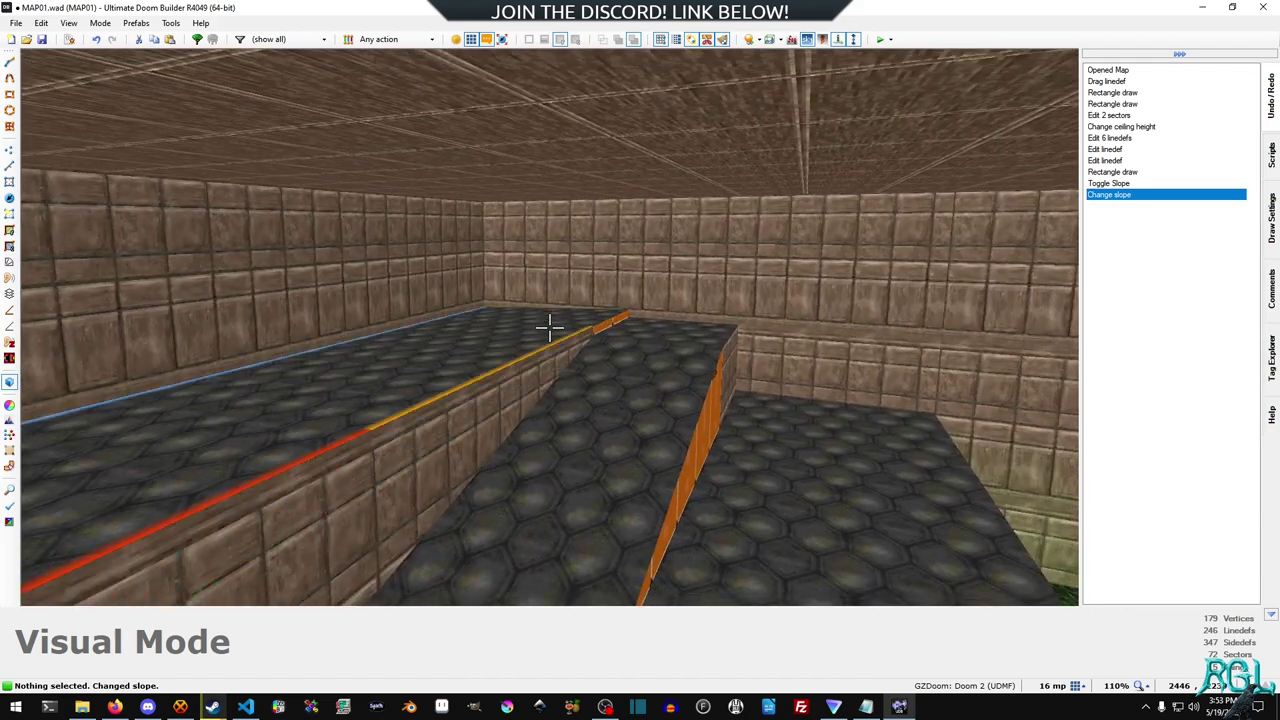
{"action": "scroll", "coordinate": [549, 328], "scroll_direction": "down", "scroll_amount": 1}
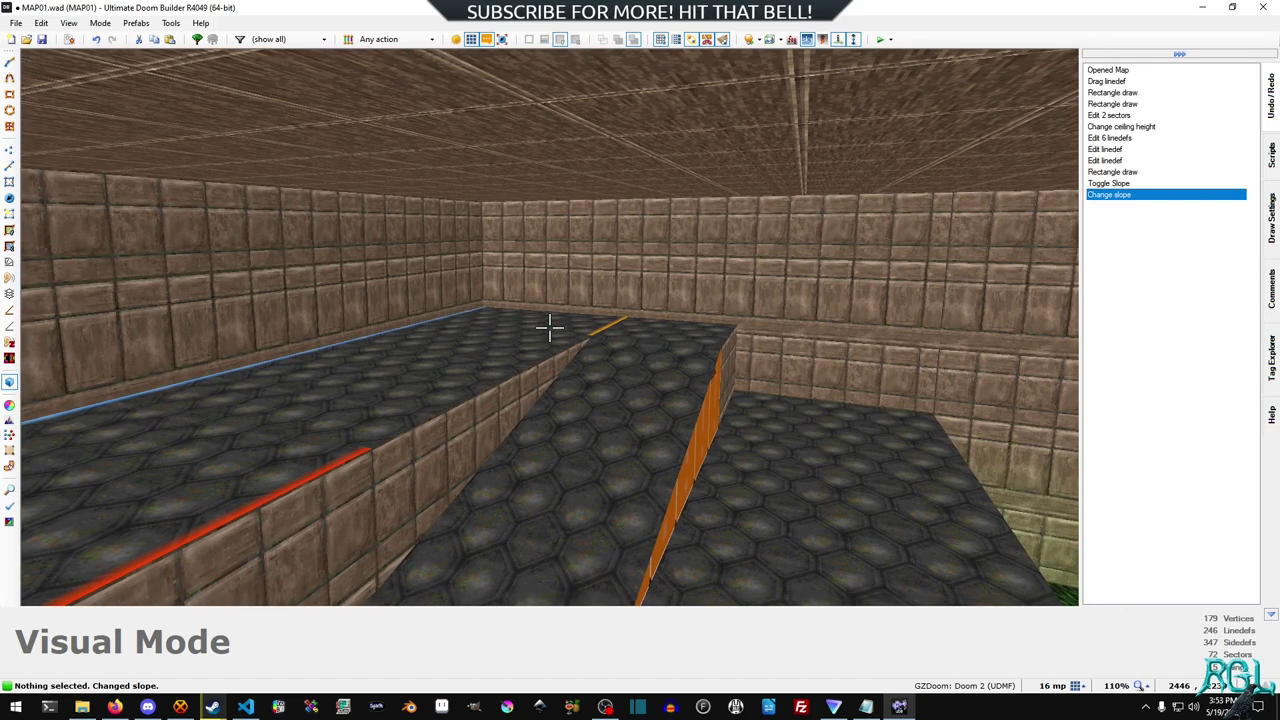
Step: In the 2D sectors view, split the raised ledge with a straight line from the ramp's lower corner to the ledge's outer wall
{"action": "key", "text": "q"}
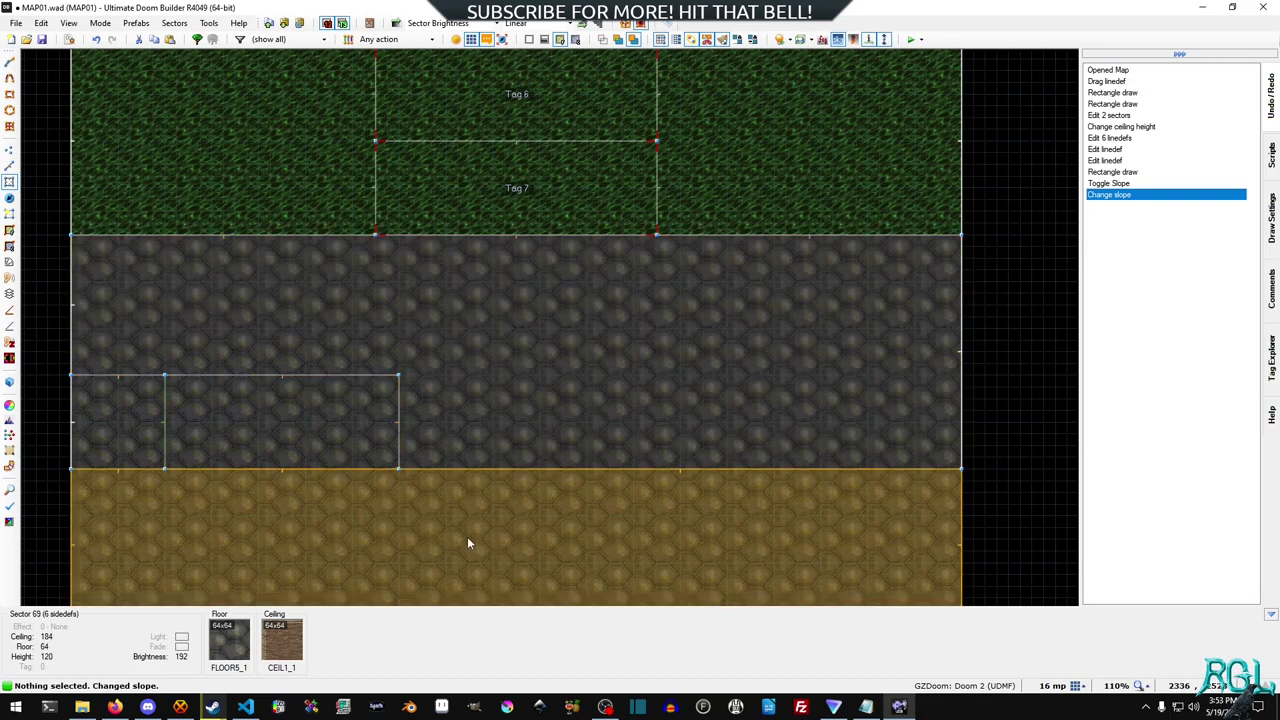
{"action": "middle_click_drag", "start_coordinate": [468, 542], "coordinate": [557, 405]}
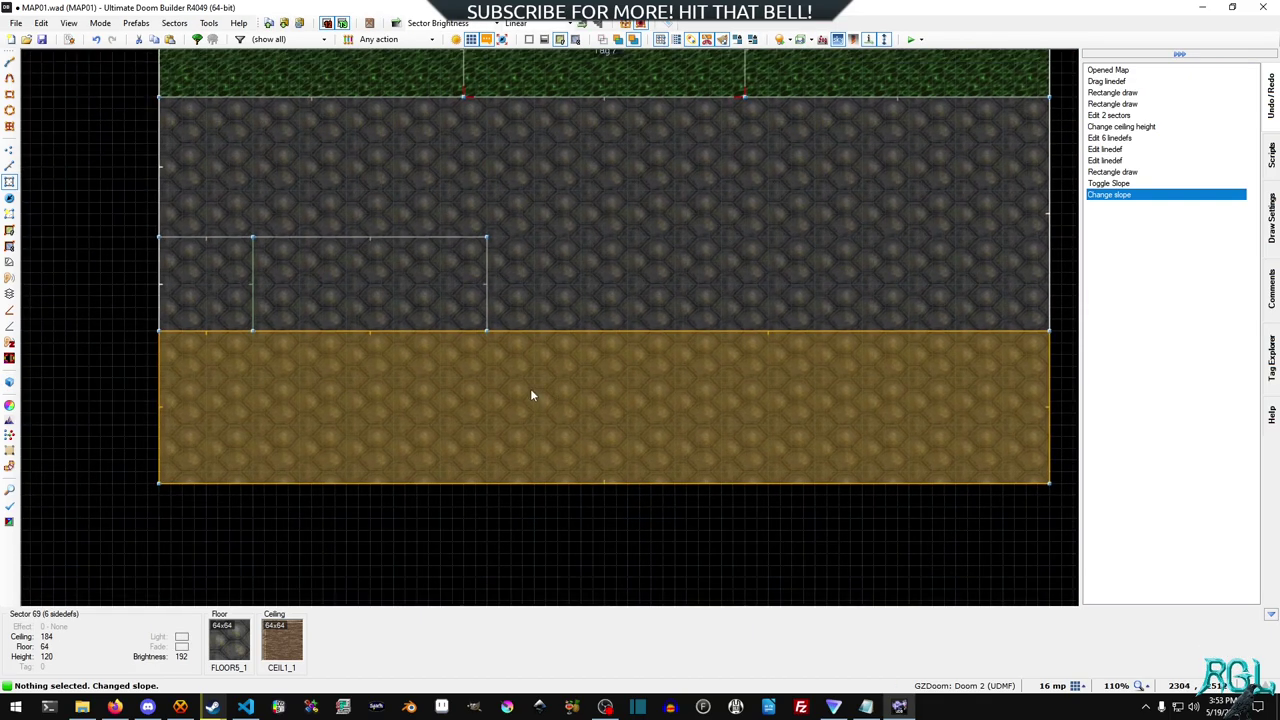
{"action": "key", "text": "d"}
{"action": "left_click", "coordinate": [487, 331]}
{"action": "left_click", "coordinate": [488, 483]}
{"action": "right_click", "coordinate": [617, 426]}
{"action": "key", "text": "q"}
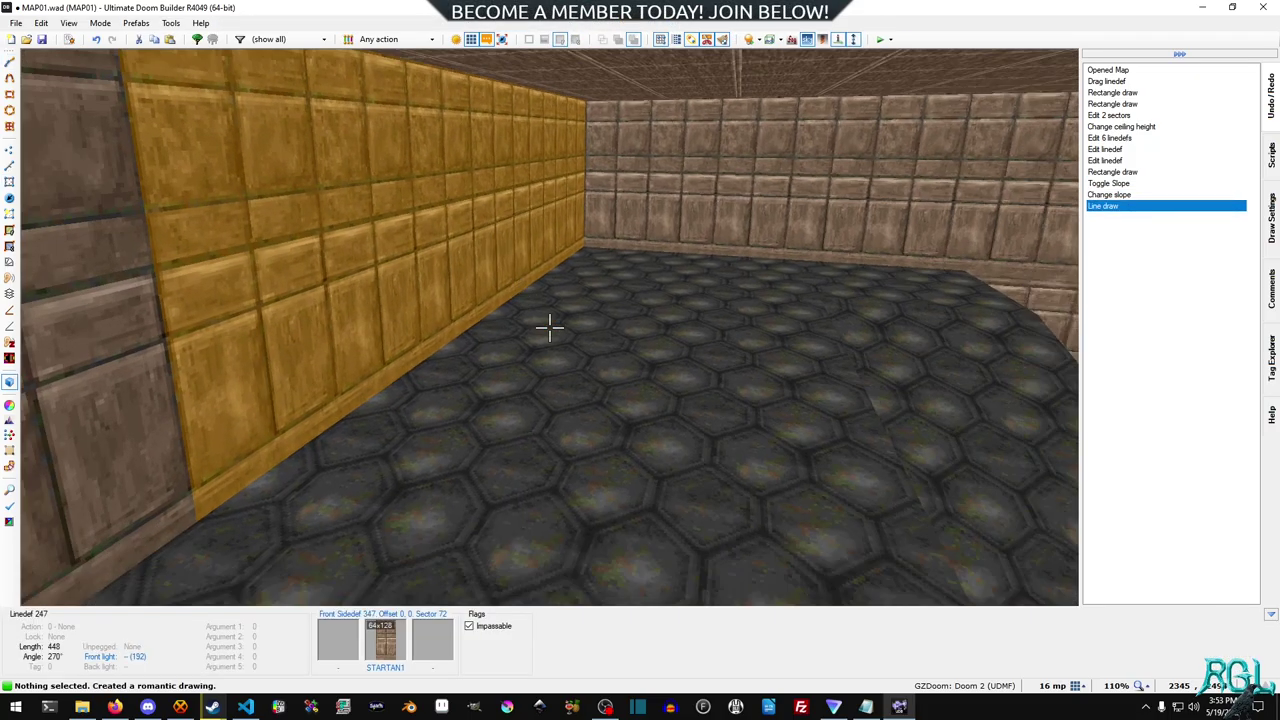
Step: In the 3D view, lower the front edge of the longer ledge section until its floor slopes down to the room floor
{"action": "key", "text": "e"}
{"action": "key", "text": "e"}
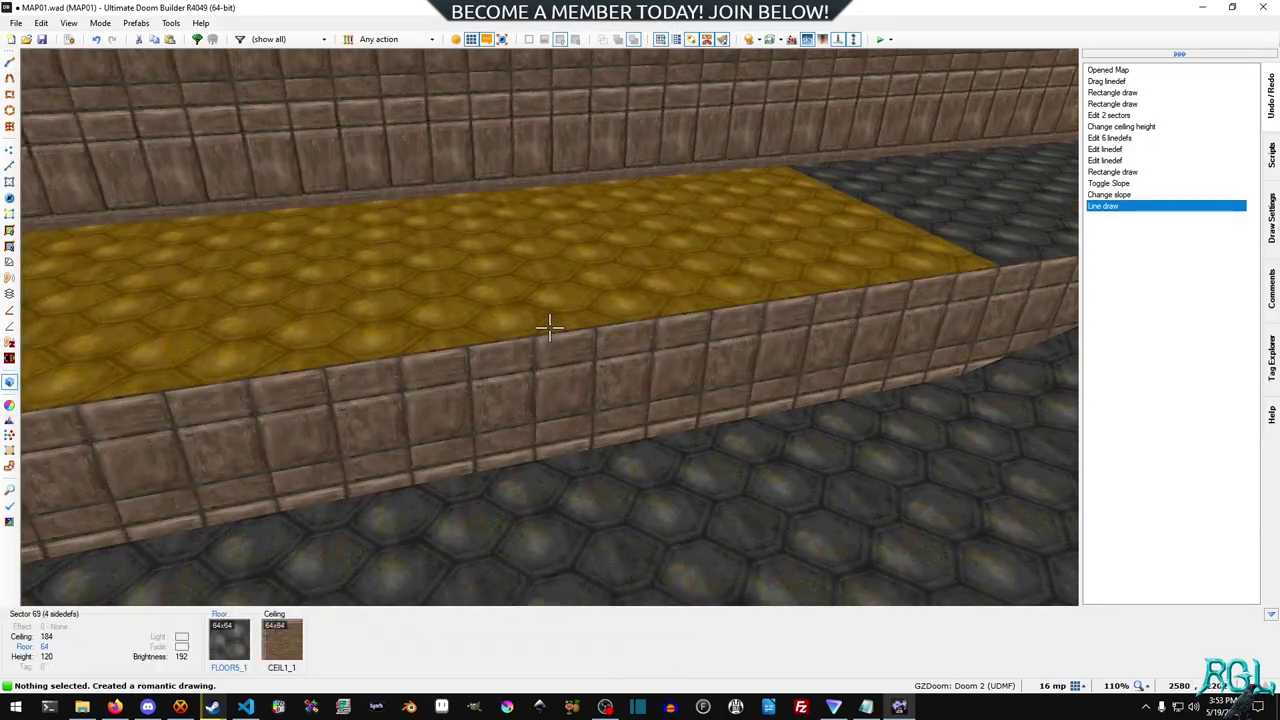
{"action": "key", "text": "v"}
{"action": "key", "text": "d"}
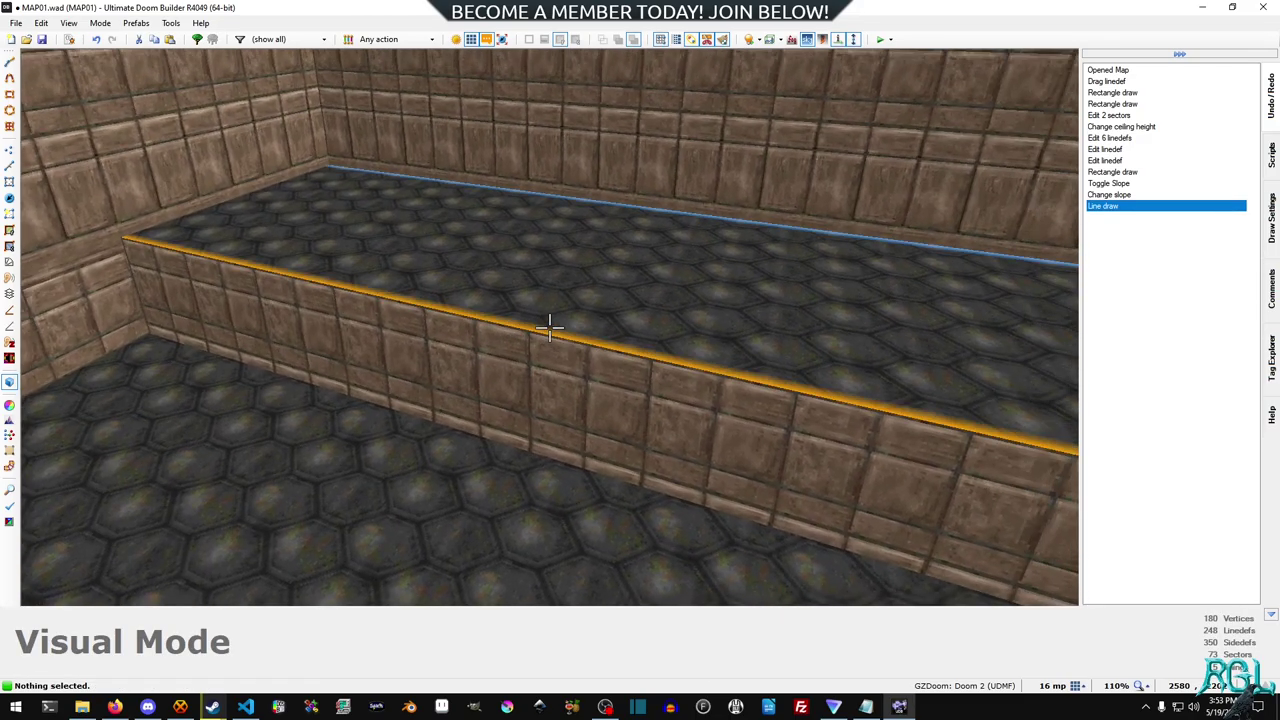
{"action": "key", "text": "e"}
{"action": "left_click", "coordinate": [549, 327]}
{"action": "scroll", "coordinate": [549, 326], "scroll_direction": "down", "scroll_amount": 8}
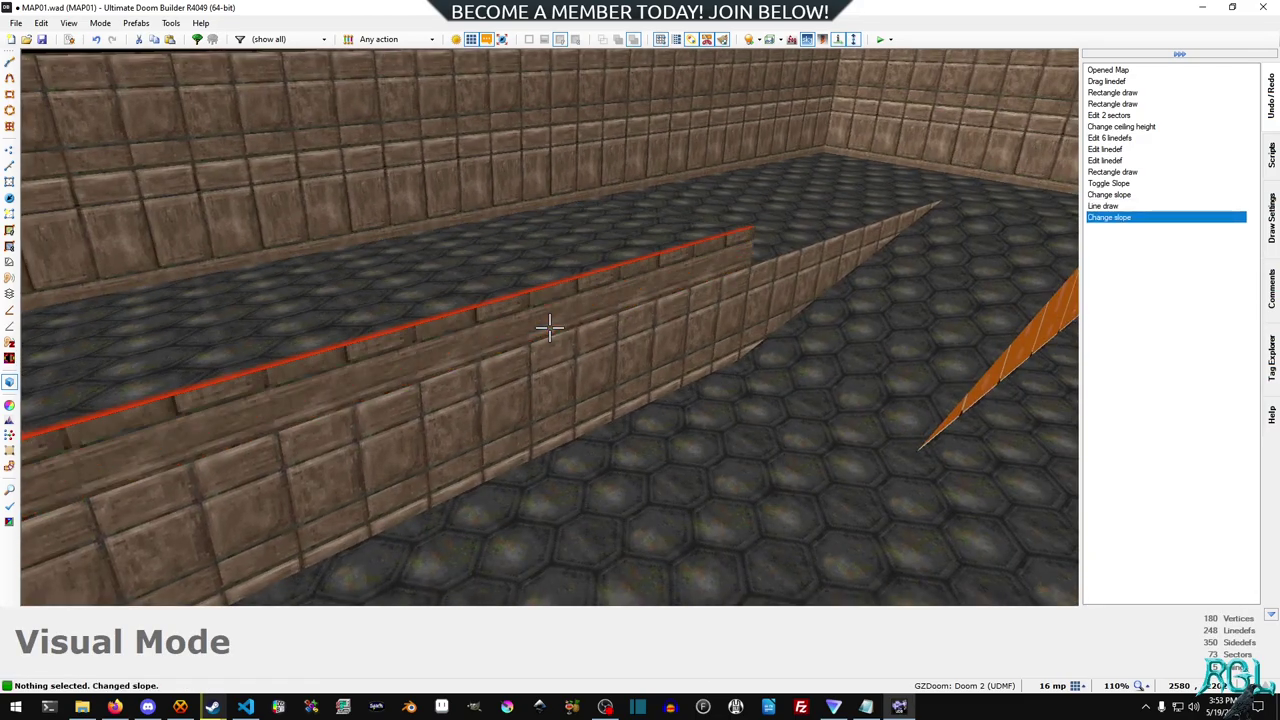
{"action": "scroll", "coordinate": [549, 327], "scroll_direction": "down", "scroll_amount": 4}
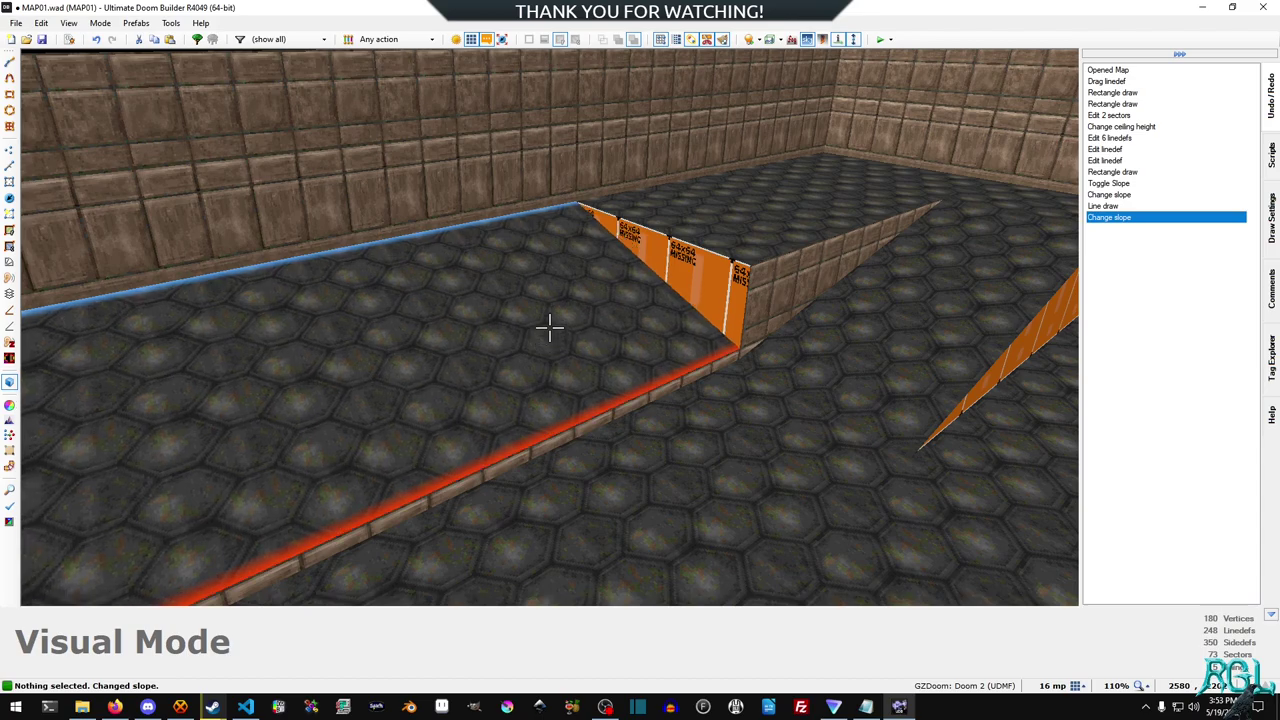
{"action": "key", "text": "s"}
{"action": "key", "text": "w"}
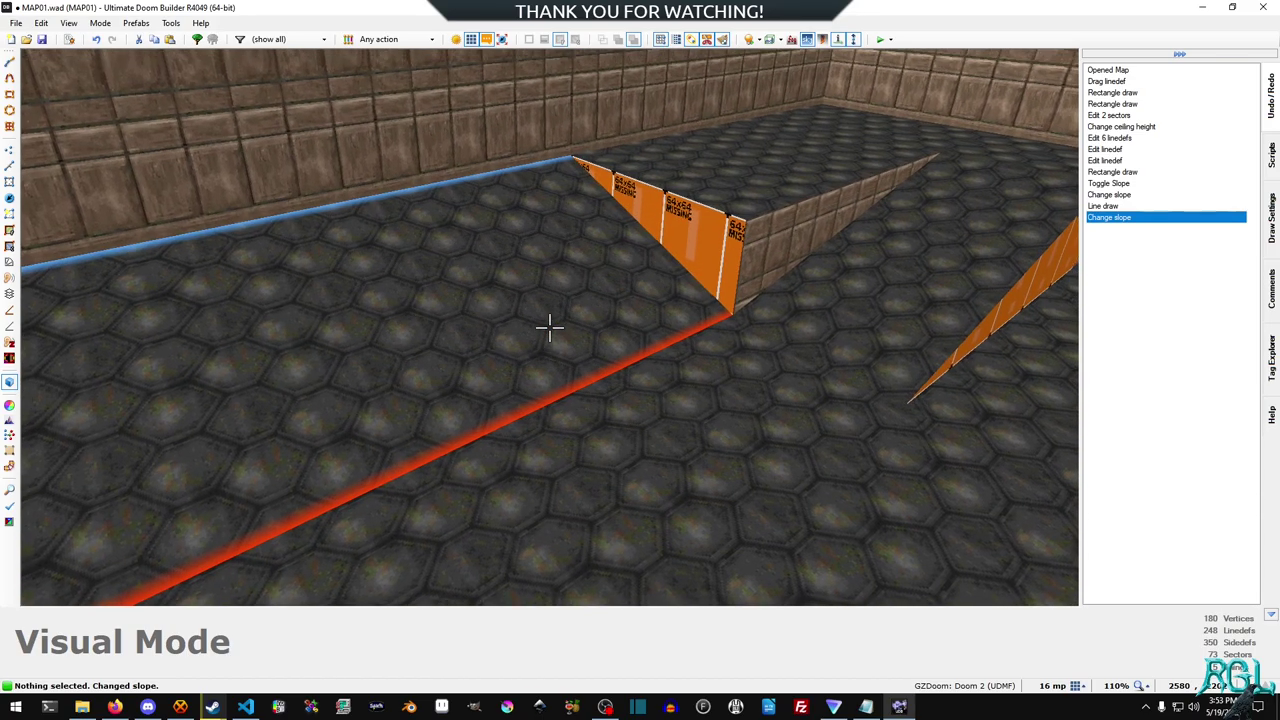
{"action": "key", "text": "ctrl+z"}
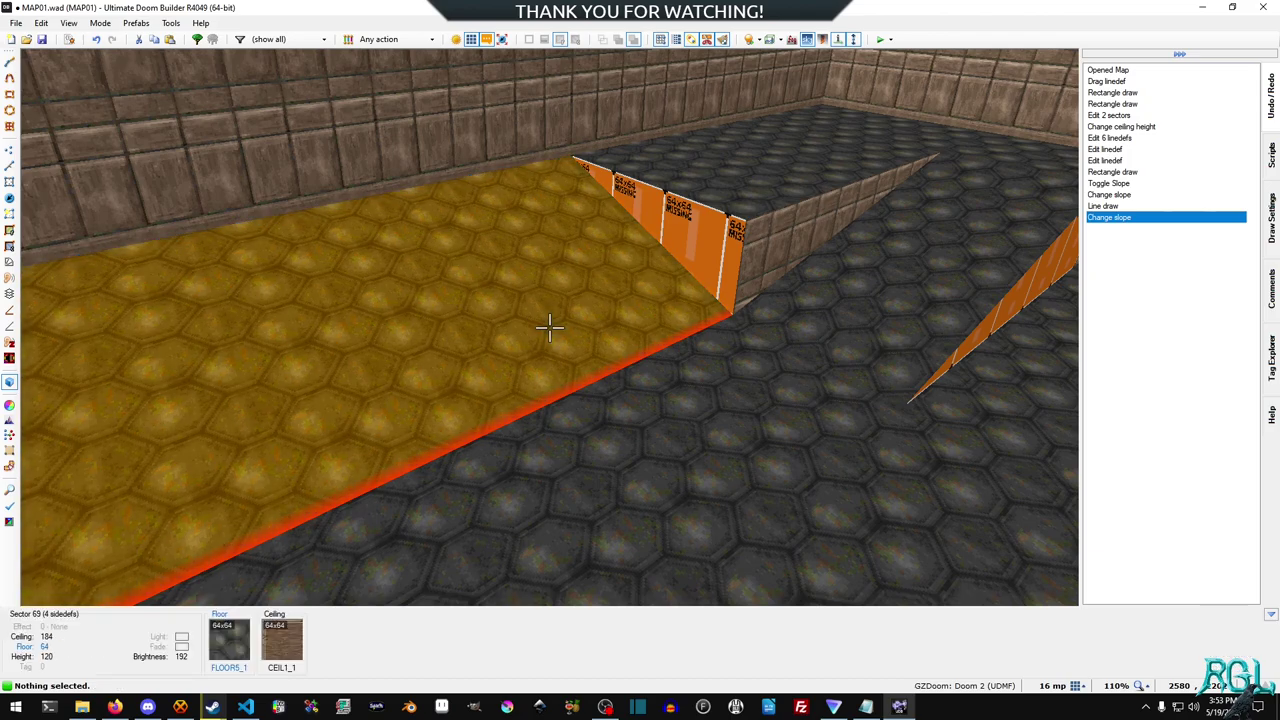
Step: Undo the ledge slope, the dividing line and the ramp's slope, keeping only the flat ramp rectangle beside the ledge
{"action": "key", "text": "ctrl+z"}
{"action": "key", "text": "ctrl+z"}
{"action": "key", "text": "ctrl+z"}
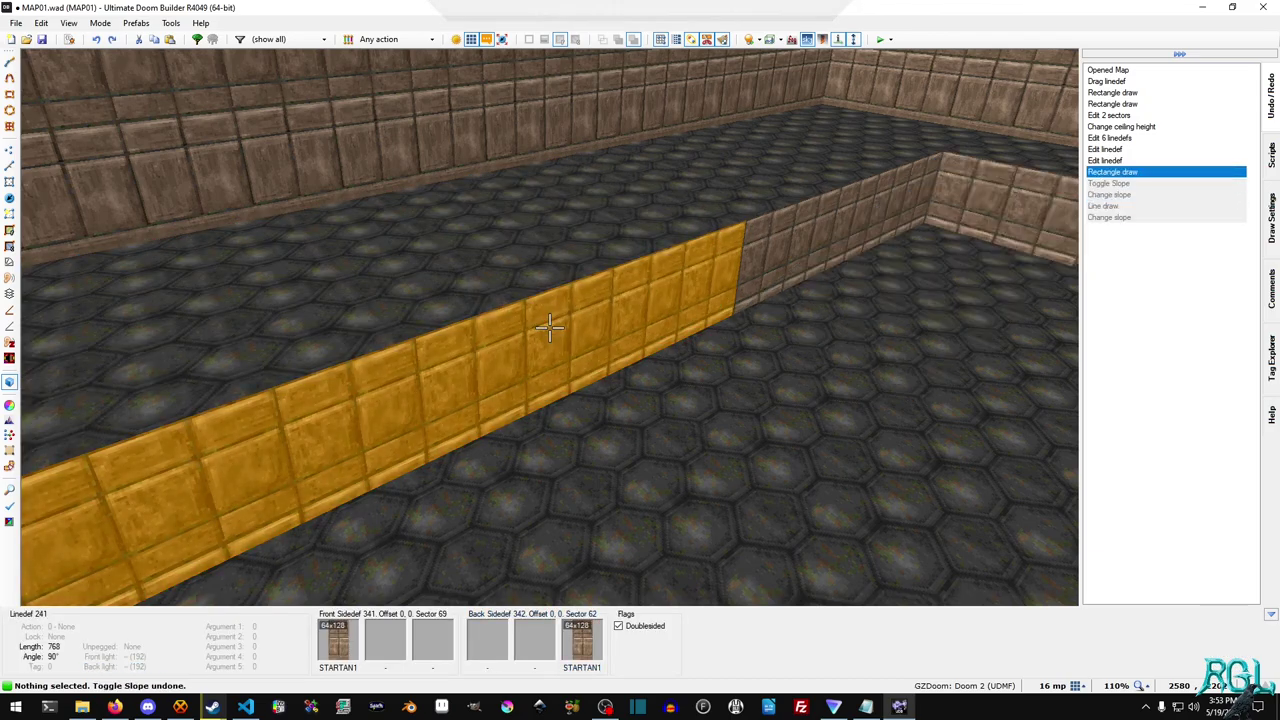
{"action": "key", "text": "ctrl+z"}
{"action": "key", "text": "w"}
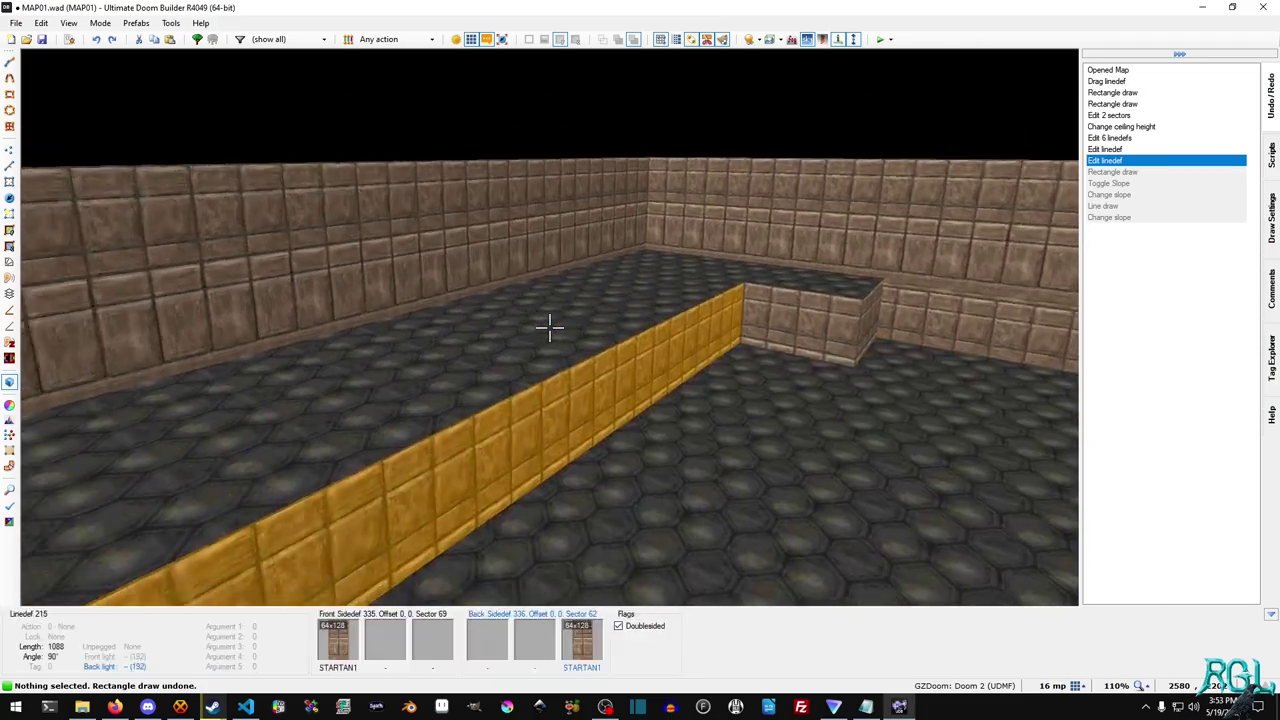
{"action": "key", "text": "s"}
{"action": "key", "text": "w"}
{"action": "key", "text": "s"}
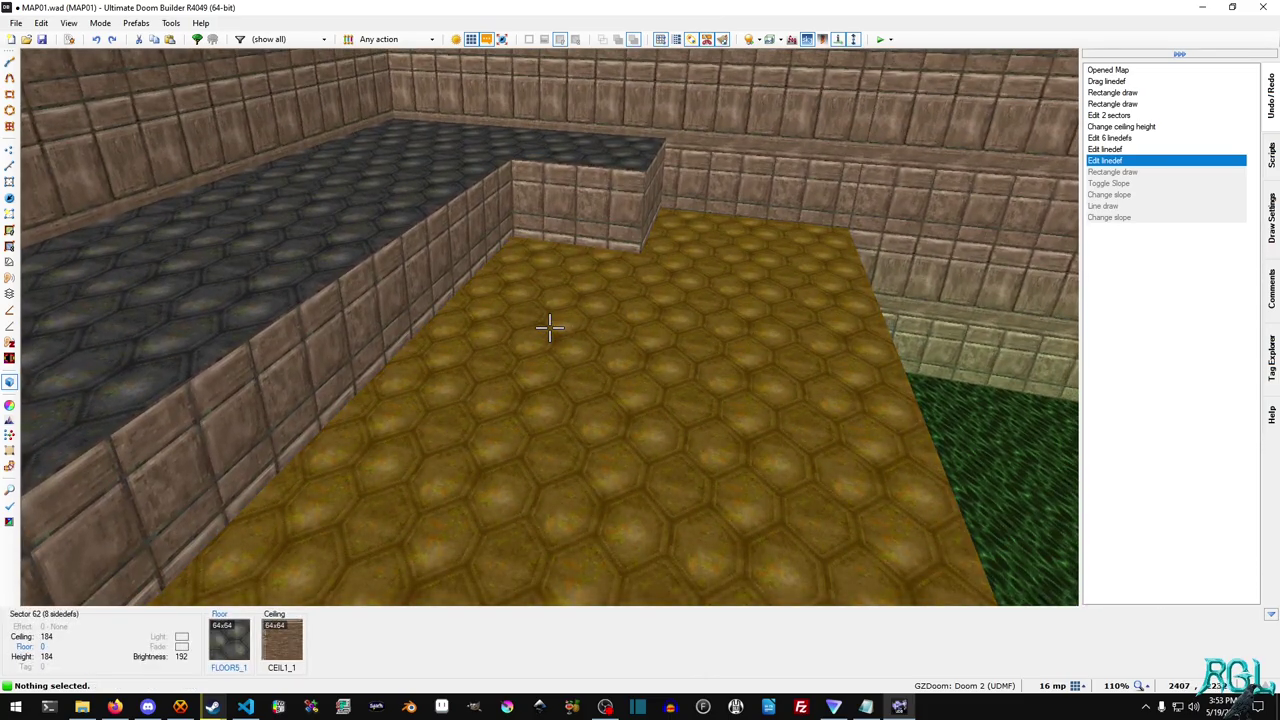
{"action": "key", "text": "ctrl+y"}
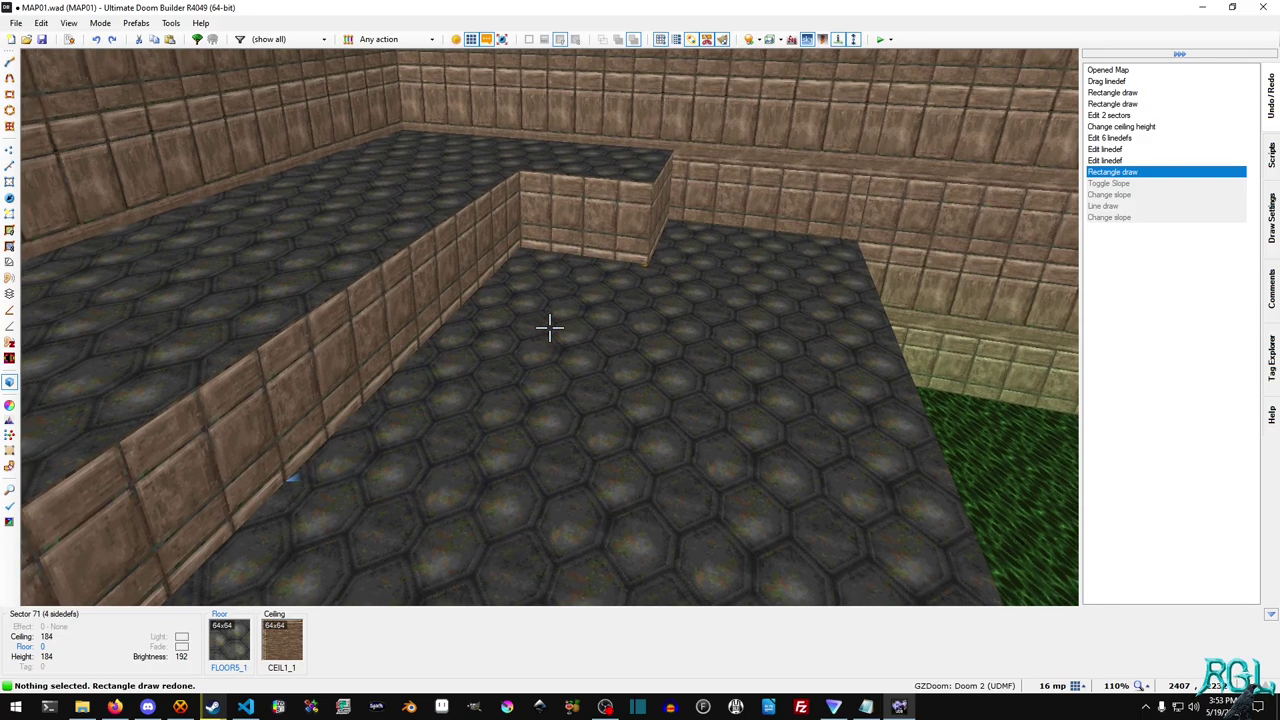
Step: Using vertex slope handles, raise the ramp floor's end at the ledge so it slopes up from the room floor
{"action": "key", "text": "s"}
{"action": "key", "text": "w"}
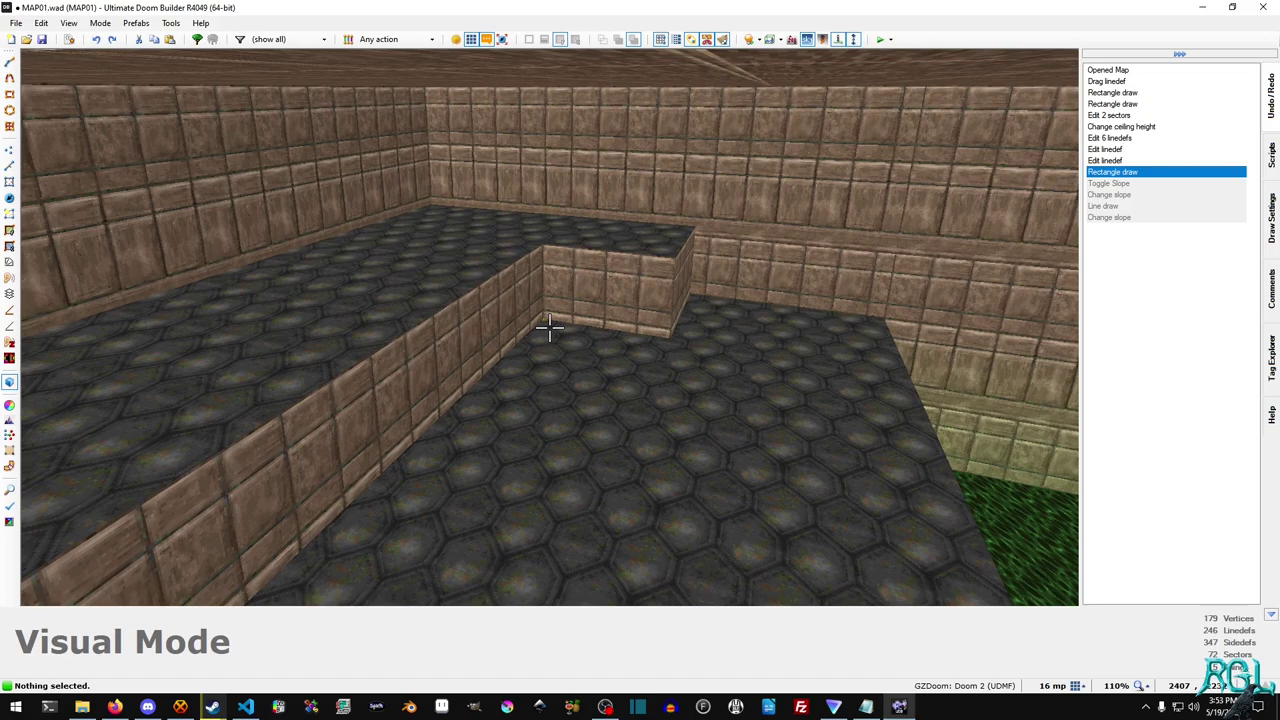
{"action": "key", "text": "w"}
{"action": "key", "text": "s"}
{"action": "scroll", "coordinate": [550, 328], "scroll_direction": "up", "scroll_amount": 4}
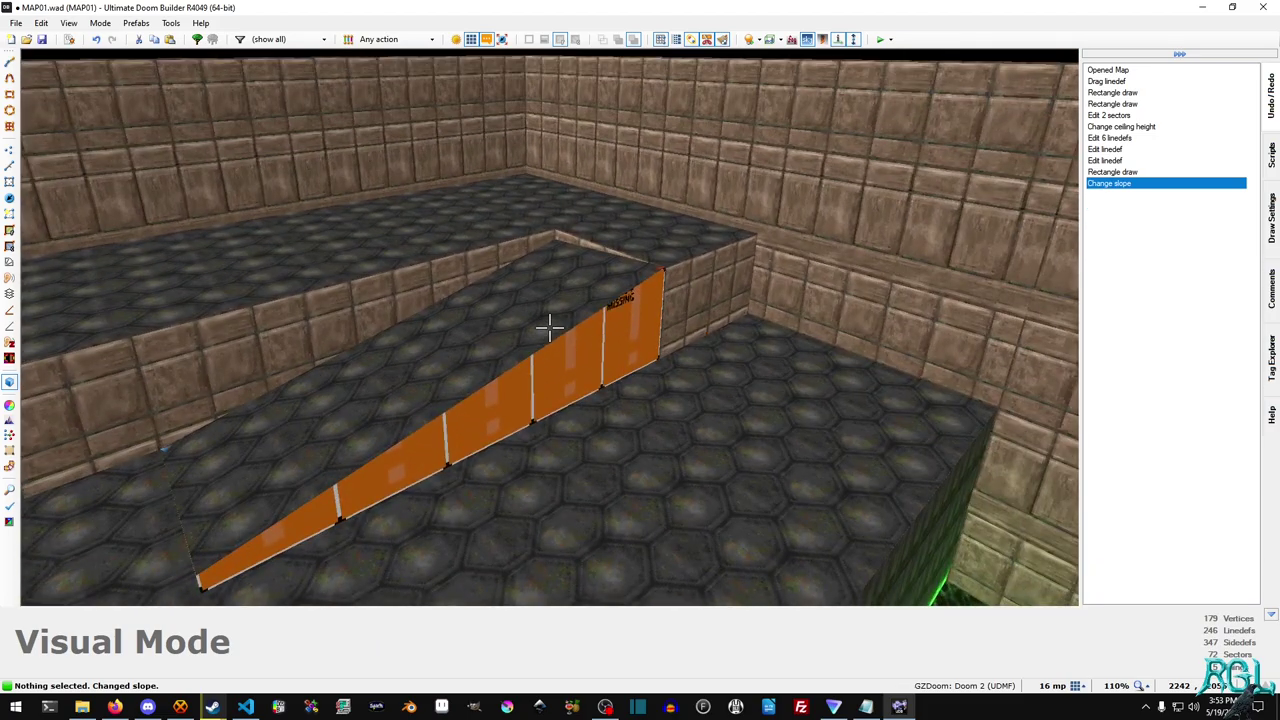
{"action": "key", "text": "a"}
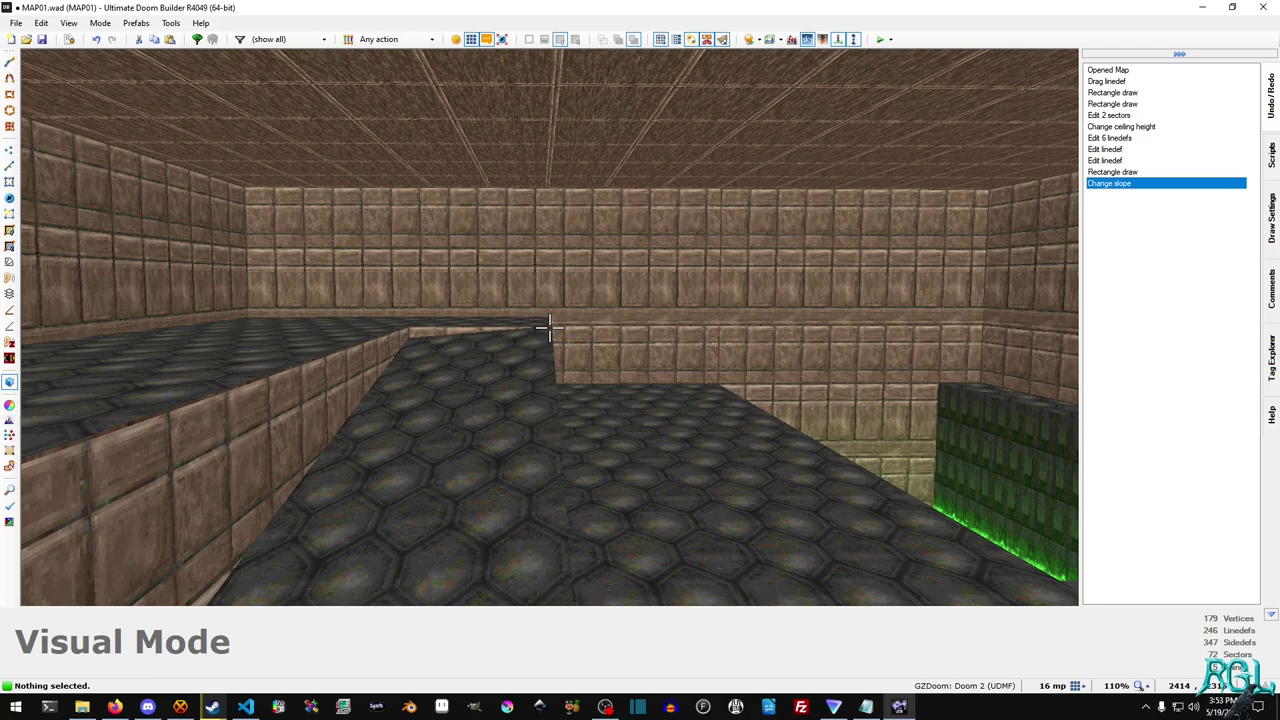
Step: Try raising and lowering the ramp floor's near outer corner with its vertex slope handle
{"action": "scroll", "coordinate": [549, 328], "scroll_direction": "down", "scroll_amount": 1}
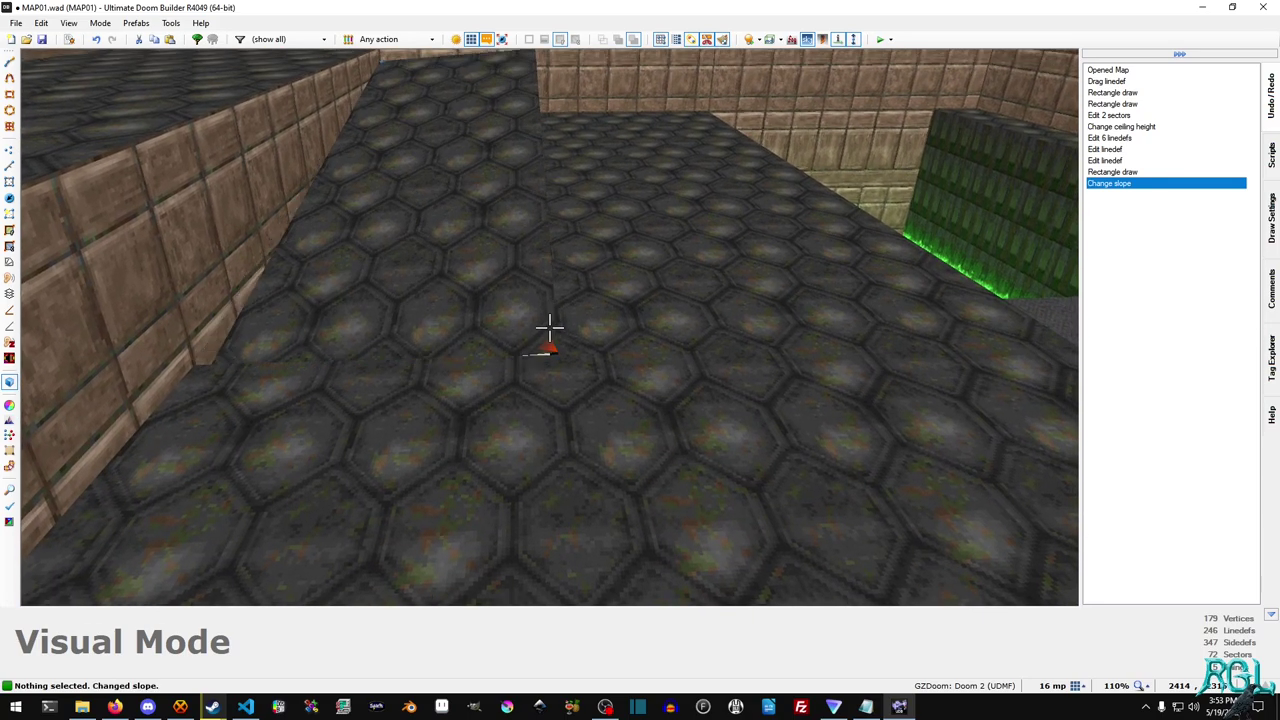
{"action": "scroll", "coordinate": [549, 328], "scroll_direction": "up", "scroll_amount": 3}
{"action": "scroll", "coordinate": [549, 326], "scroll_direction": "down", "scroll_amount": 1}
{"action": "scroll", "coordinate": [549, 326], "scroll_direction": "up", "scroll_amount": 1}
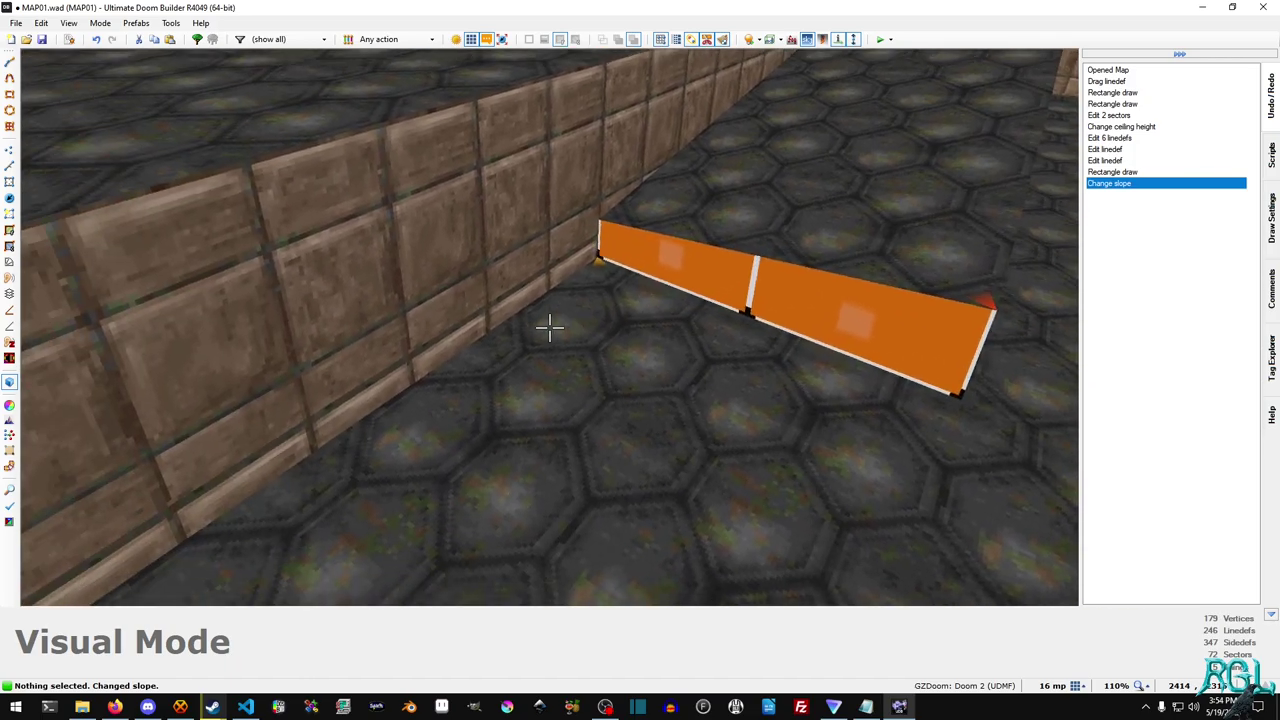
{"action": "key", "text": "d"}
{"action": "scroll", "coordinate": [549, 327], "scroll_direction": "down", "scroll_amount": 1}
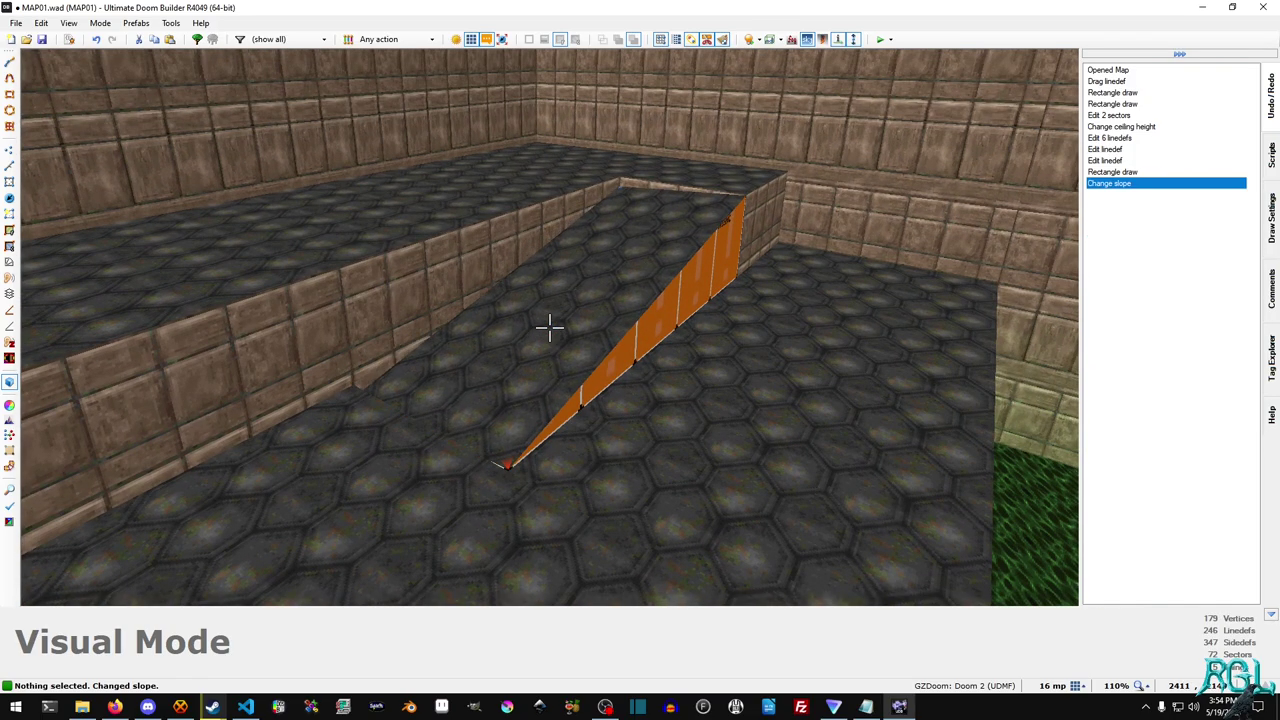
Step: Inspect the ramp's near corners and undo the slope change on its floor
{"action": "key", "text": "e"}
{"action": "key", "text": "f"}
{"action": "key", "text": "s"}
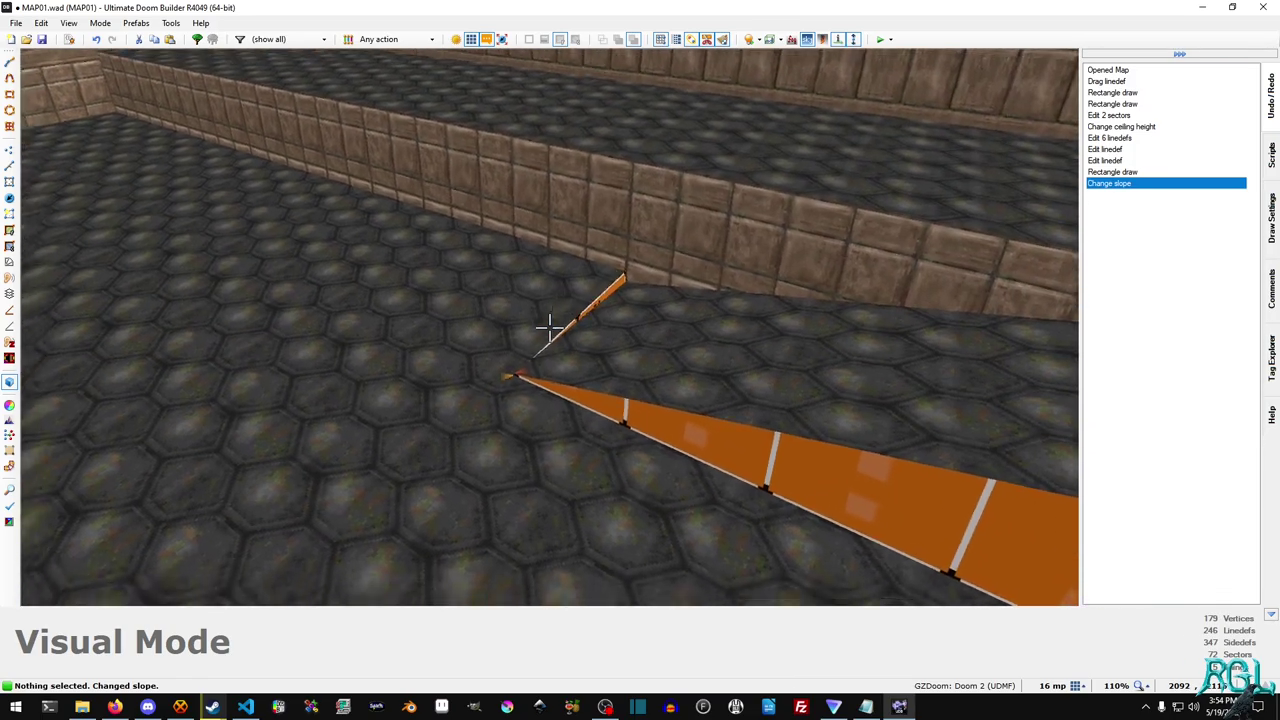
{"action": "key", "text": "e"}
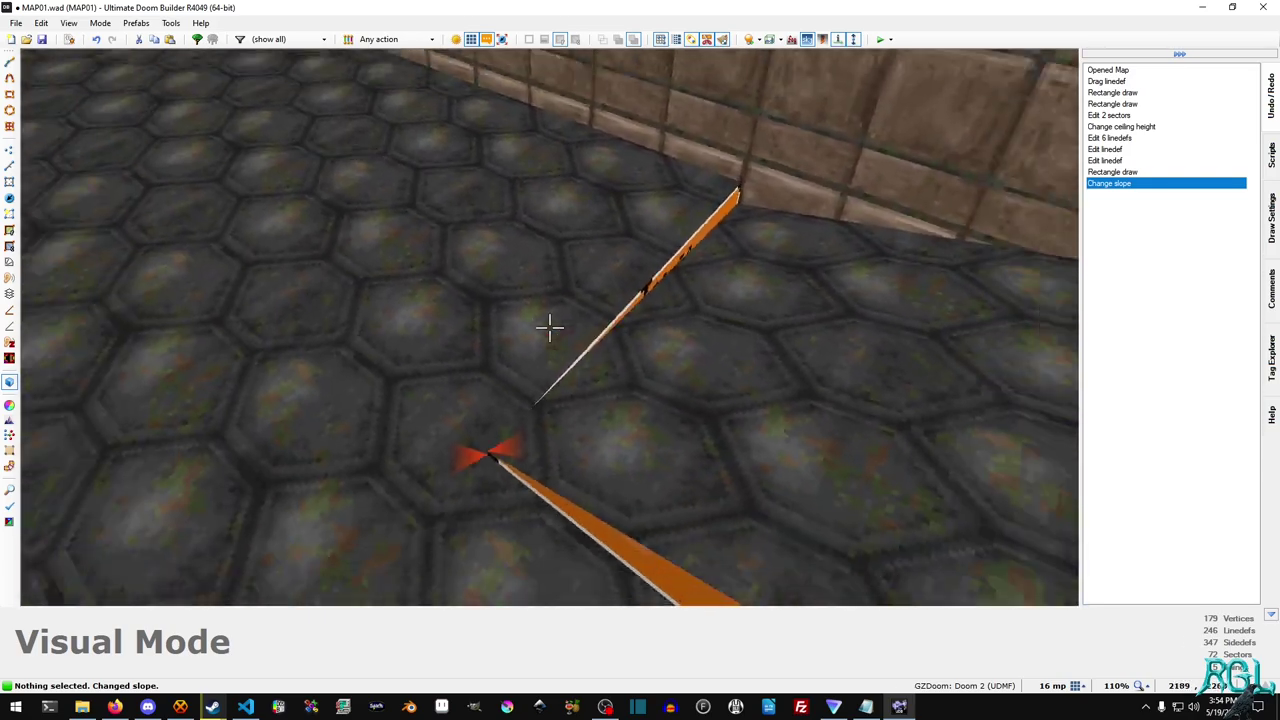
{"action": "key", "text": "w"}
{"action": "key", "text": "w"}
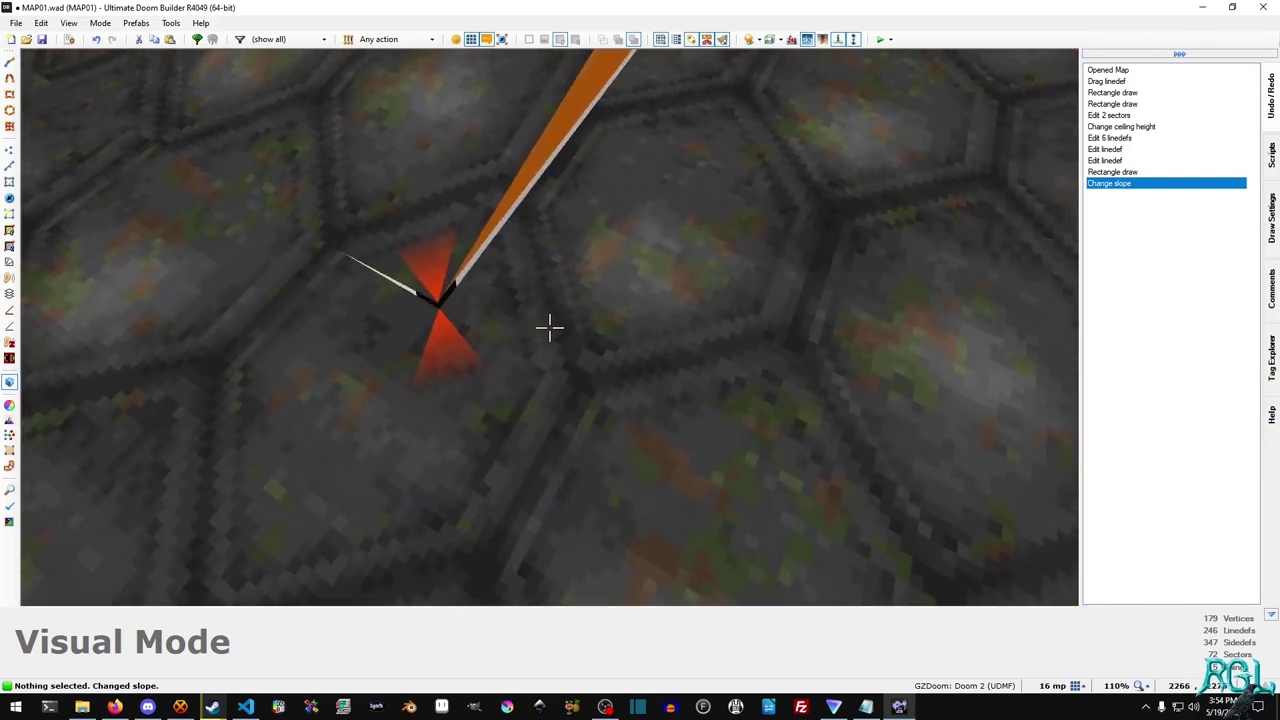
{"action": "key", "text": "ctrl+z"}
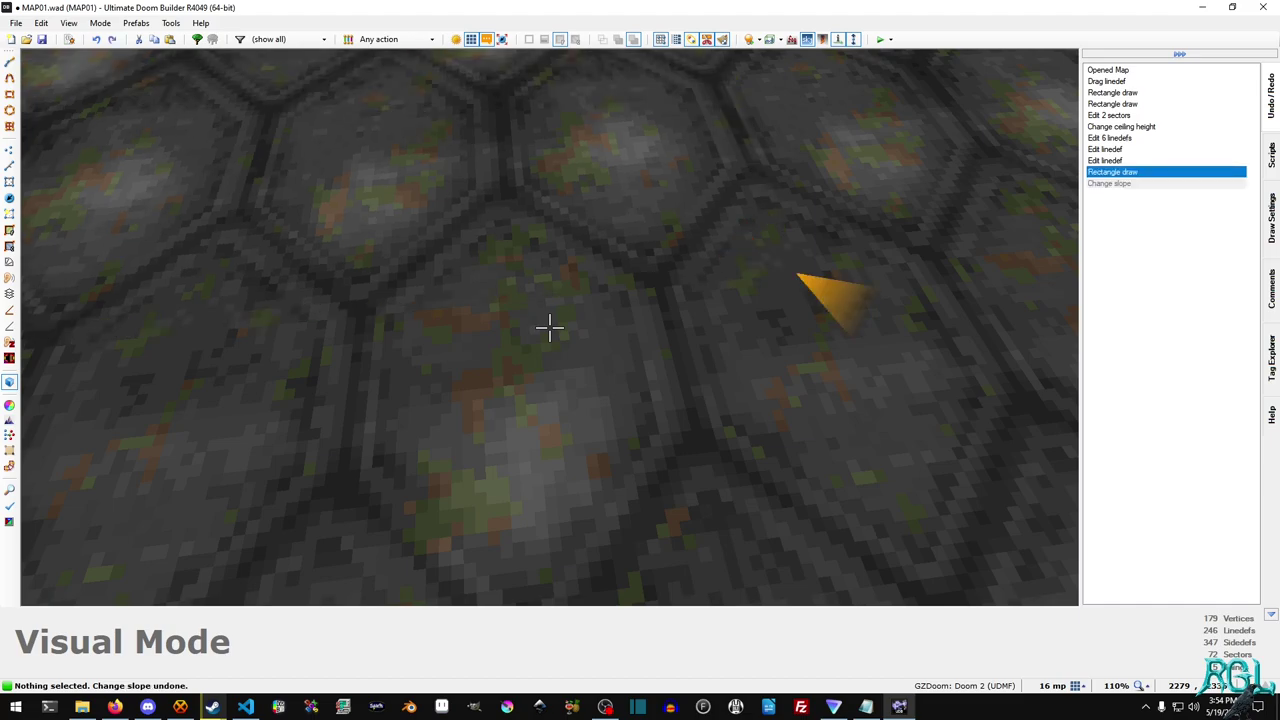
Step: Tilt the ramp floor again by raising its outer corner at the ledge with the vertex slope handle
{"action": "key", "text": "s"}
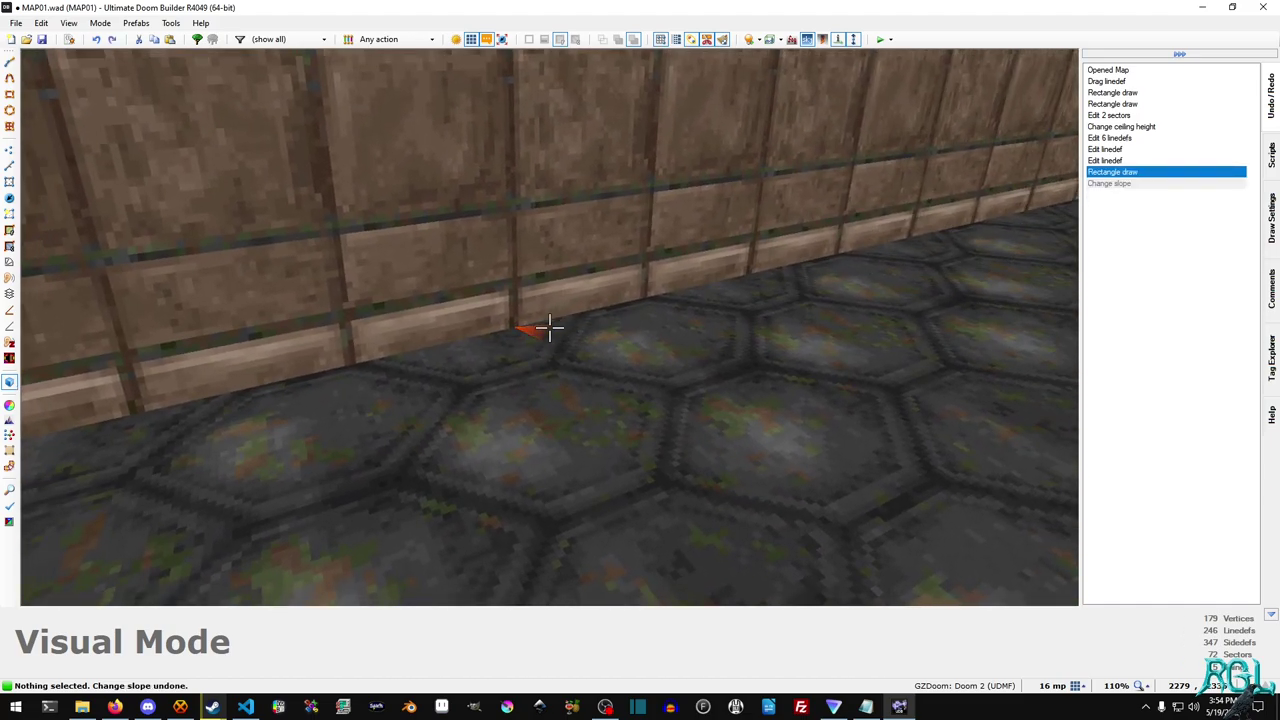
{"action": "key", "text": "s"}
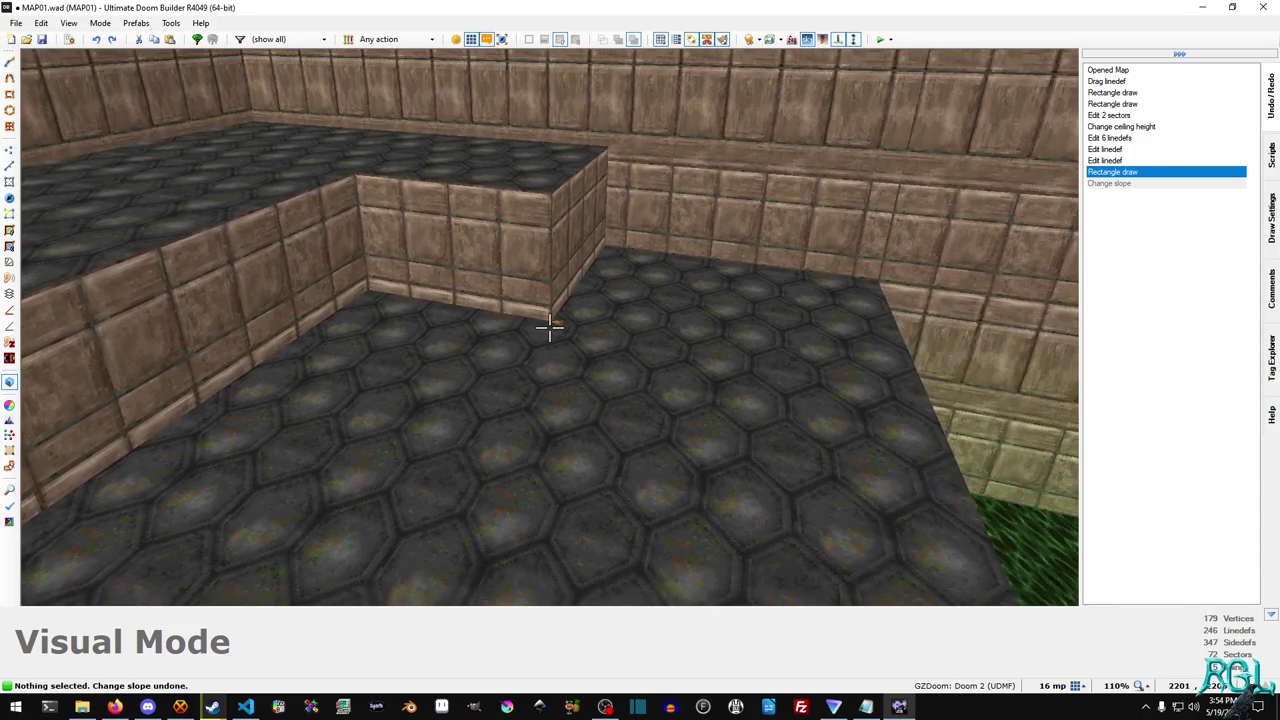
{"action": "key", "text": "ctrl+y"}
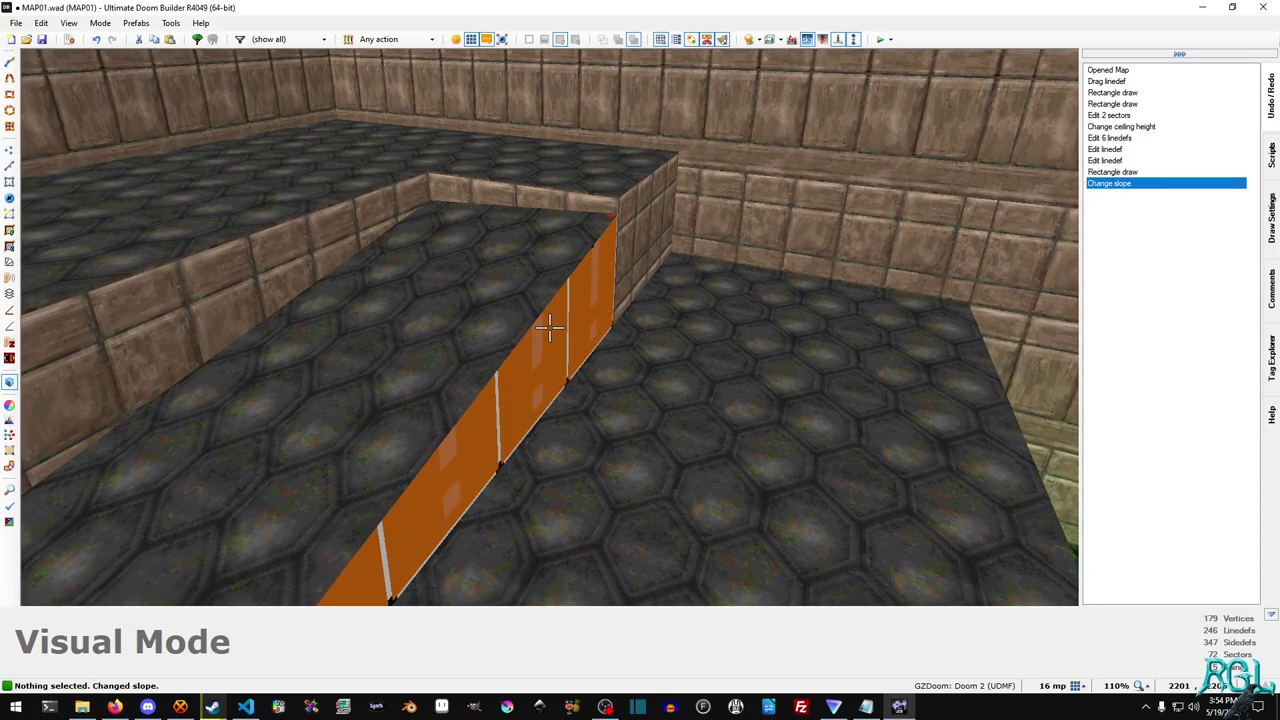
{"action": "key", "text": "s"}
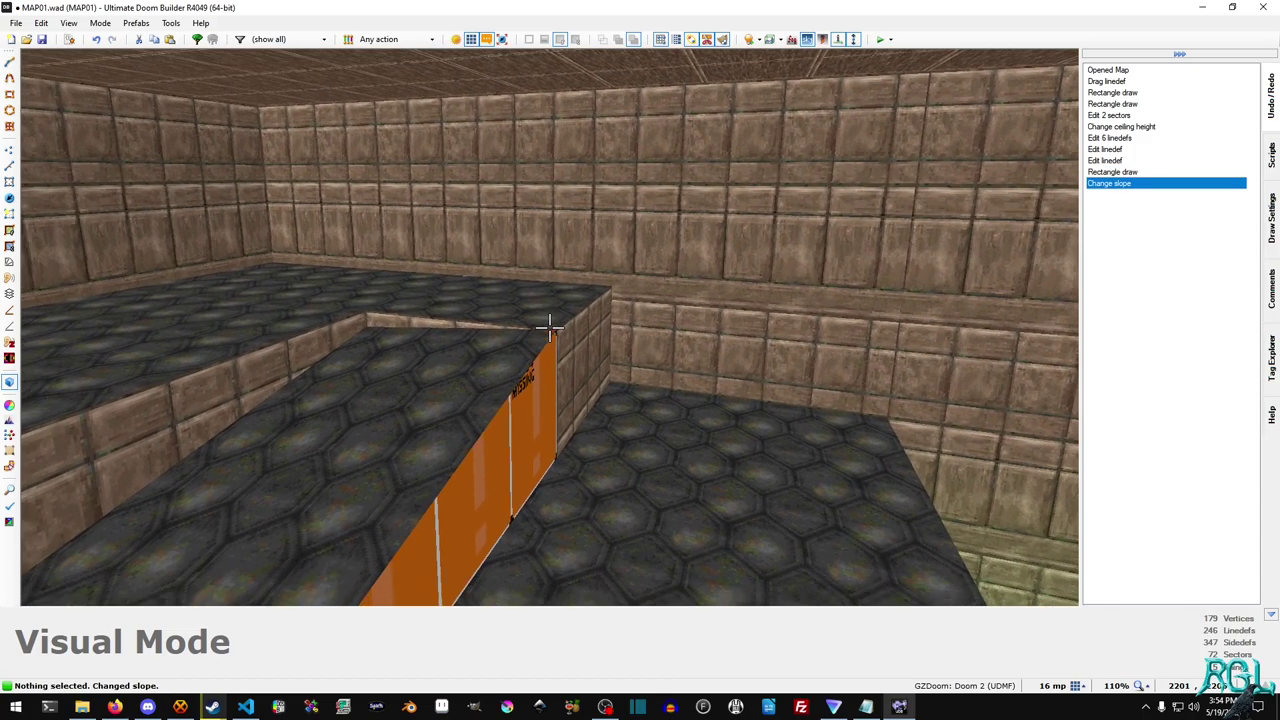
{"action": "key", "text": "e"}
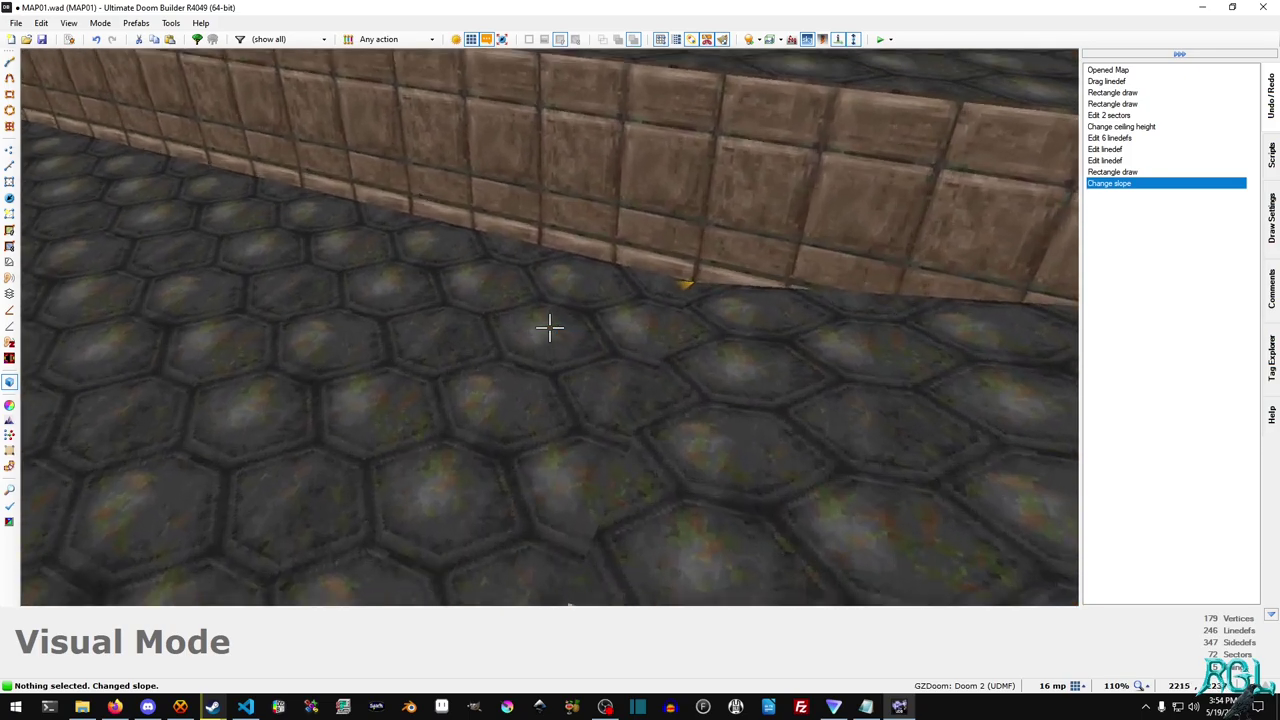
{"action": "key", "text": "e"}
{"action": "key", "text": "d"}
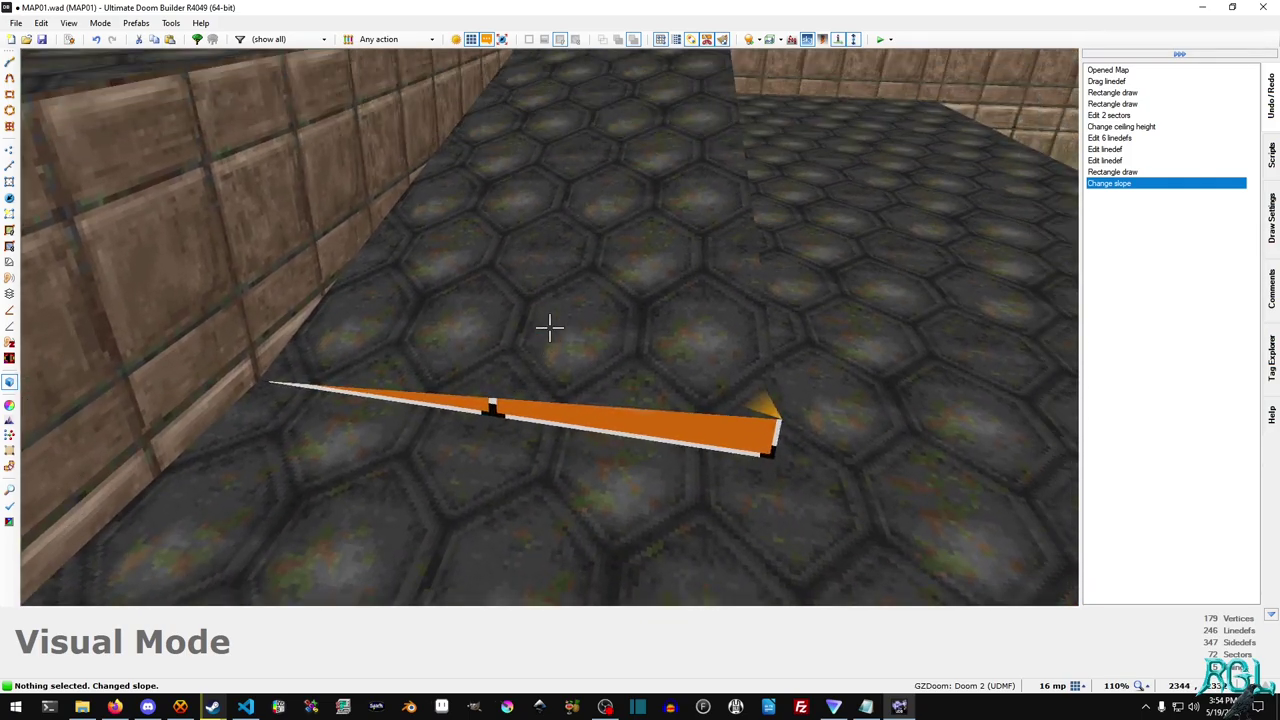
Step: View the tilted ramp floor from the side and front, and undo its corner-based slope
{"action": "key", "text": "s"}
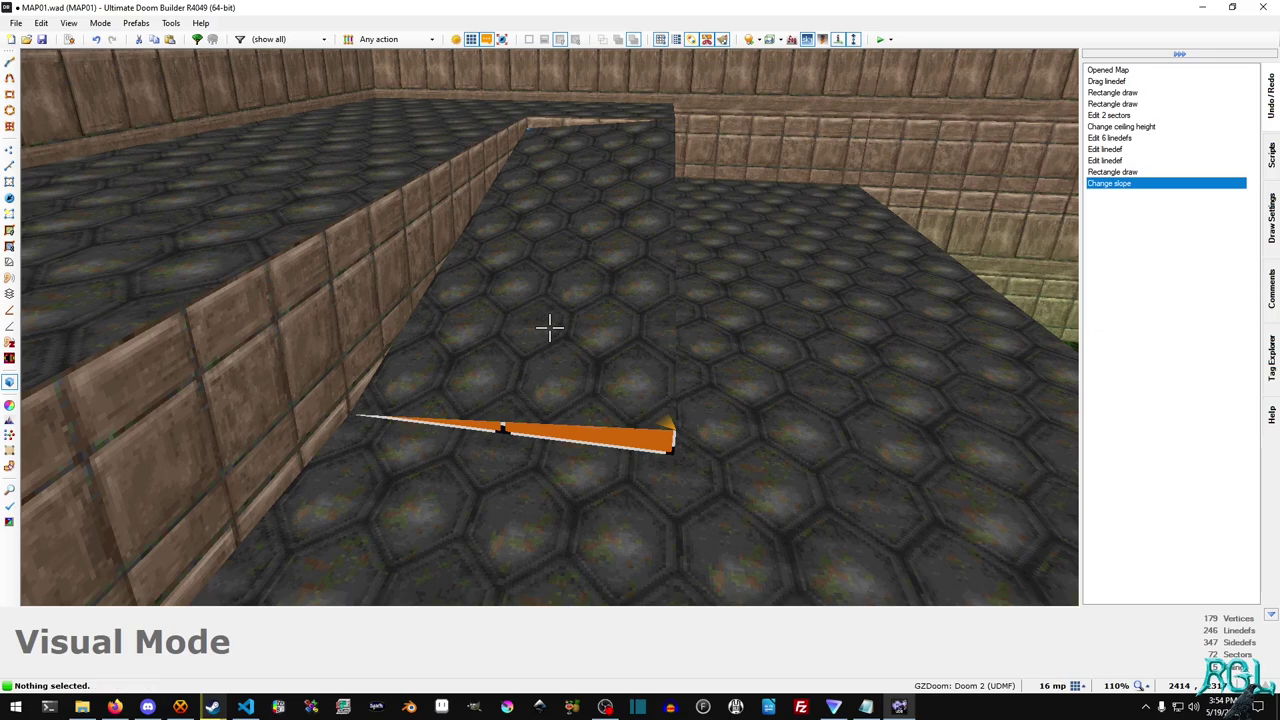
{"action": "key", "text": "e"}
{"action": "key", "text": "f"}
{"action": "key", "text": "d"}
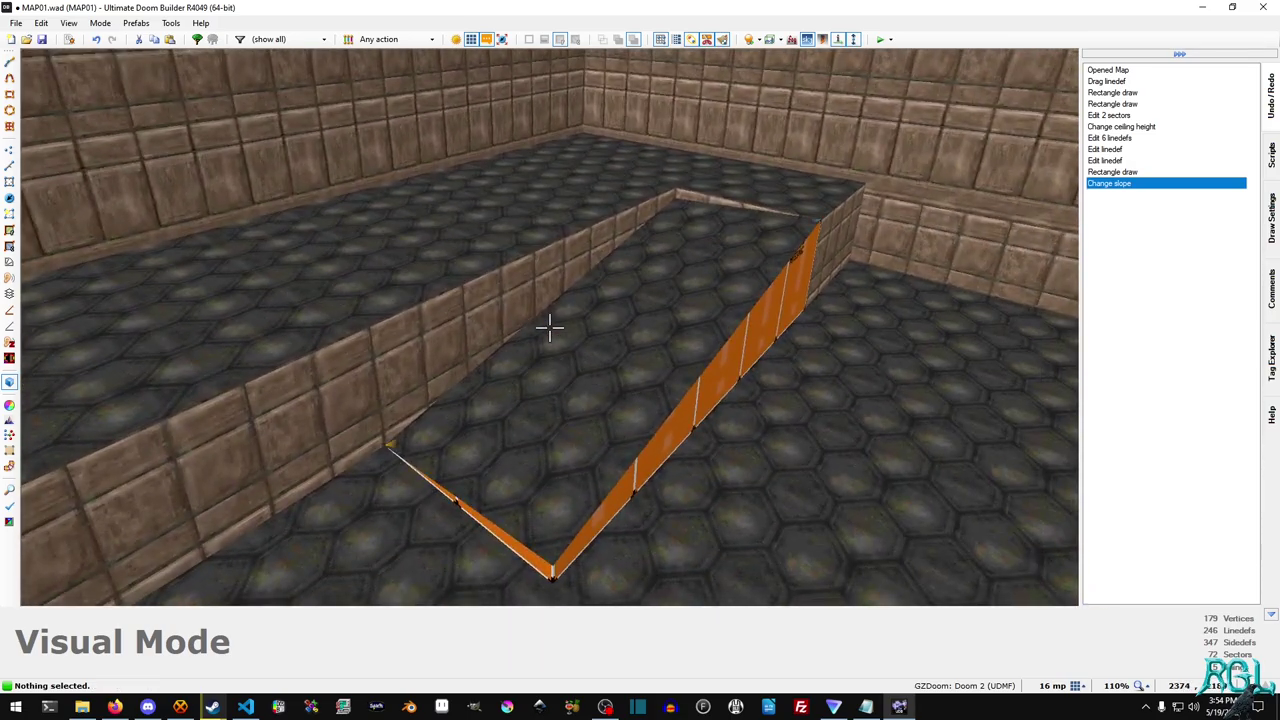
{"action": "key", "text": "w"}
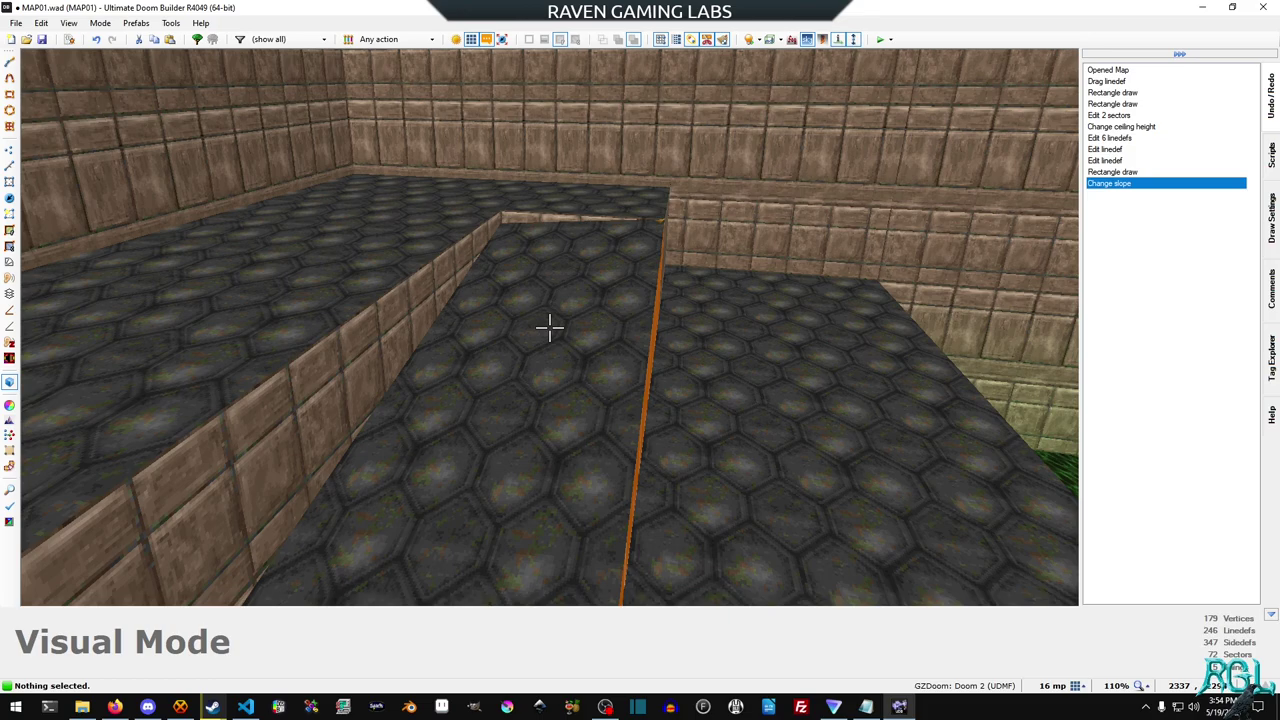
{"action": "key", "text": "ctrl+z"}
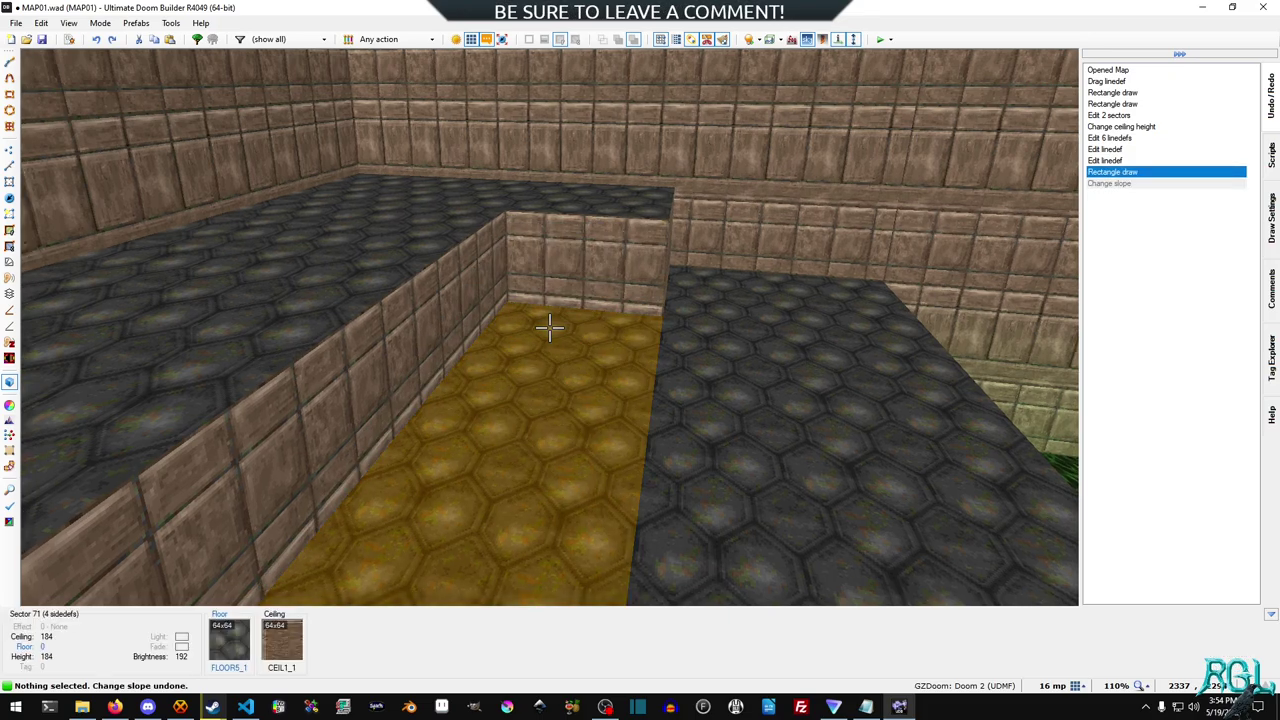
Step: Toggle an automatic slope on the flat ramp floor so it rises from the room floor to the ledge
{"action": "key", "text": "alt+s"}
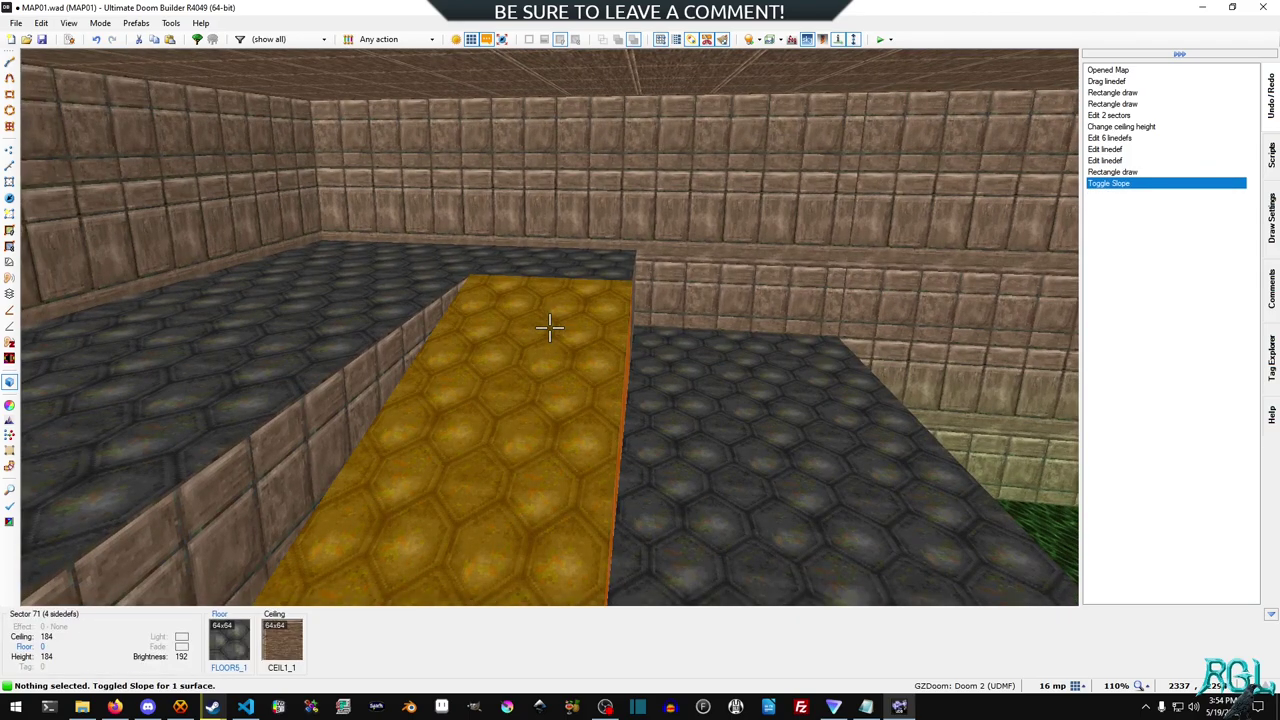
{"action": "key", "text": "h"}
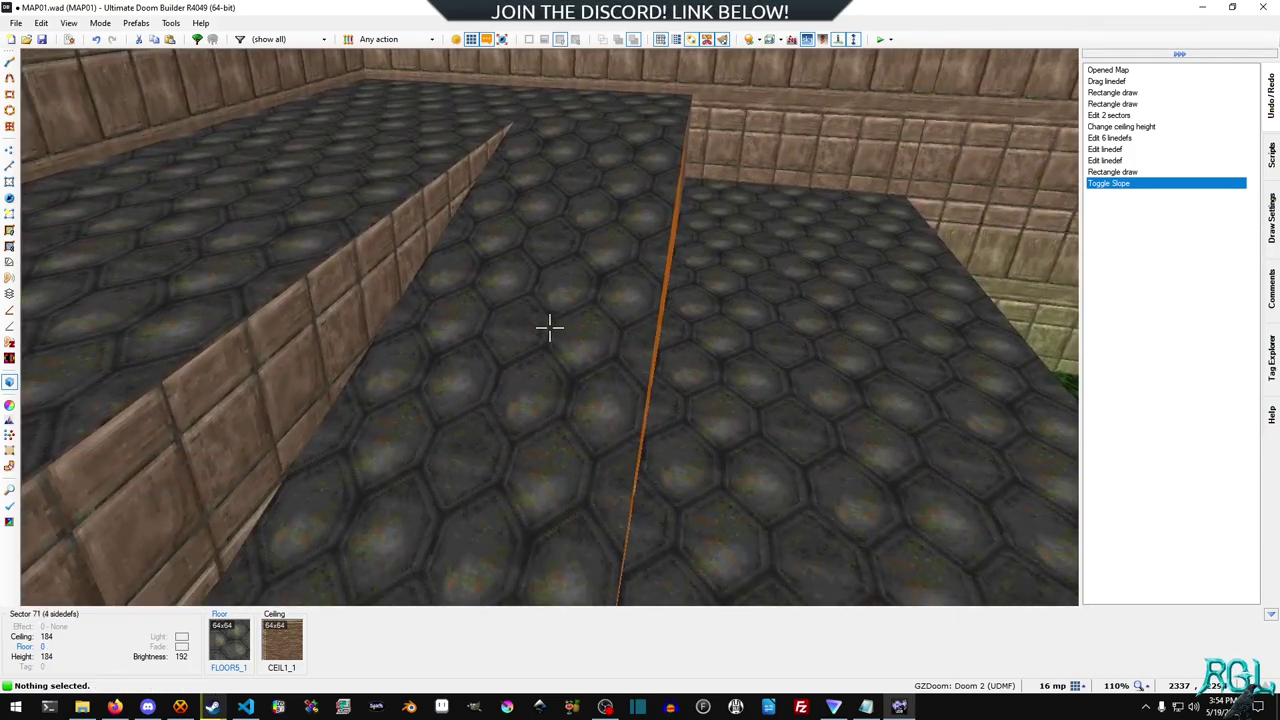
{"action": "key", "text": "h"}
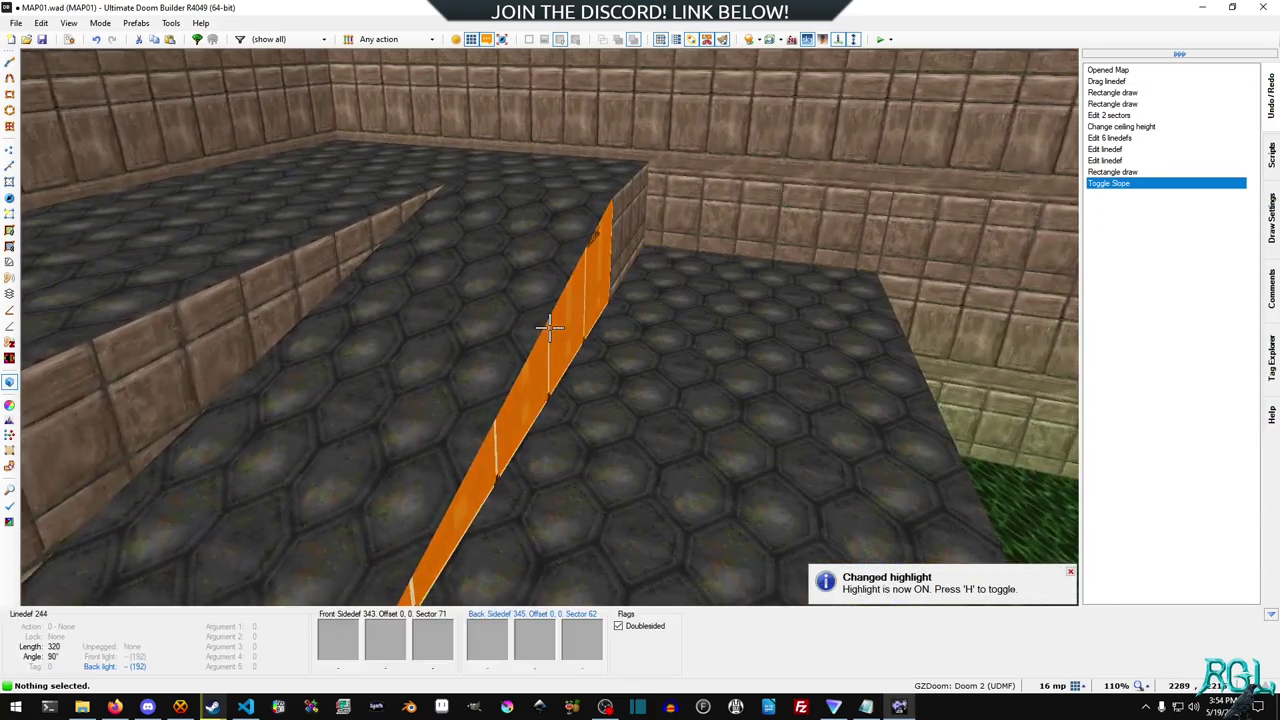
Step: Edit the linedef along the ramp's exposed outer side, assigning STARTAN1 as the lower texture on both its front and back
{"action": "left_click", "coordinate": [549, 326]}
{"action": "right_click", "coordinate": [549, 326]}
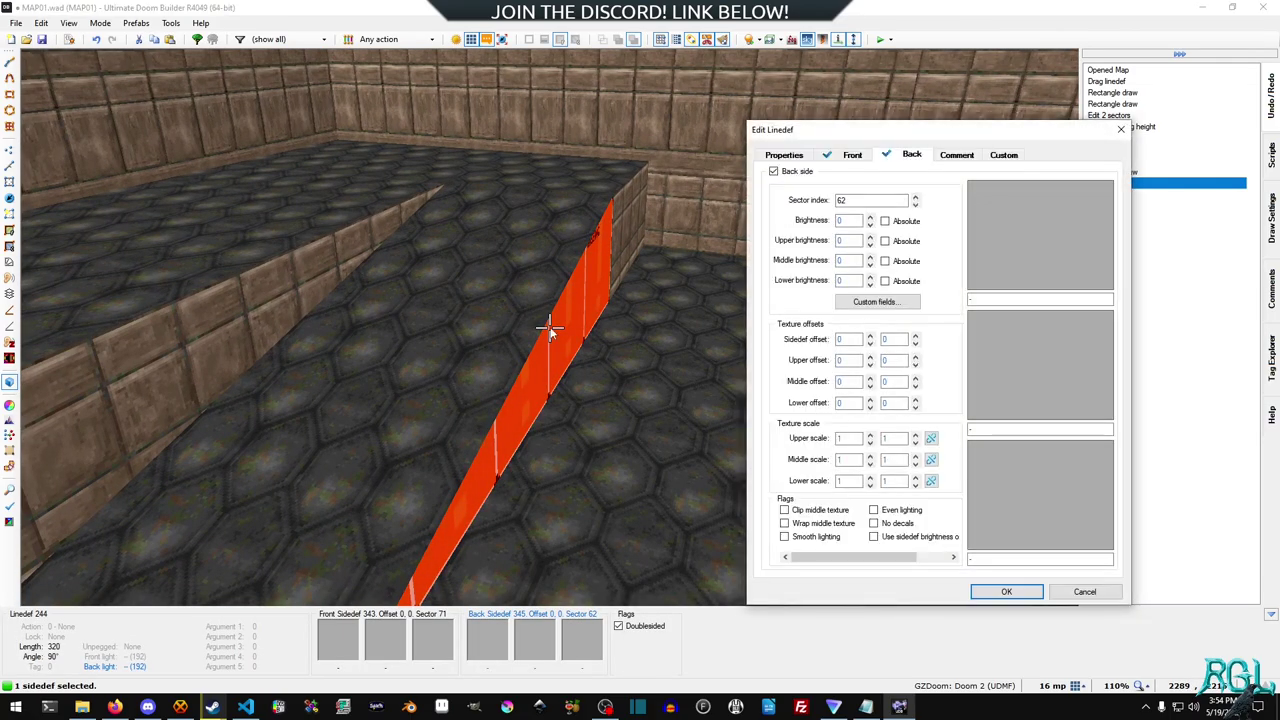
{"action": "left_click", "coordinate": [850, 157]}
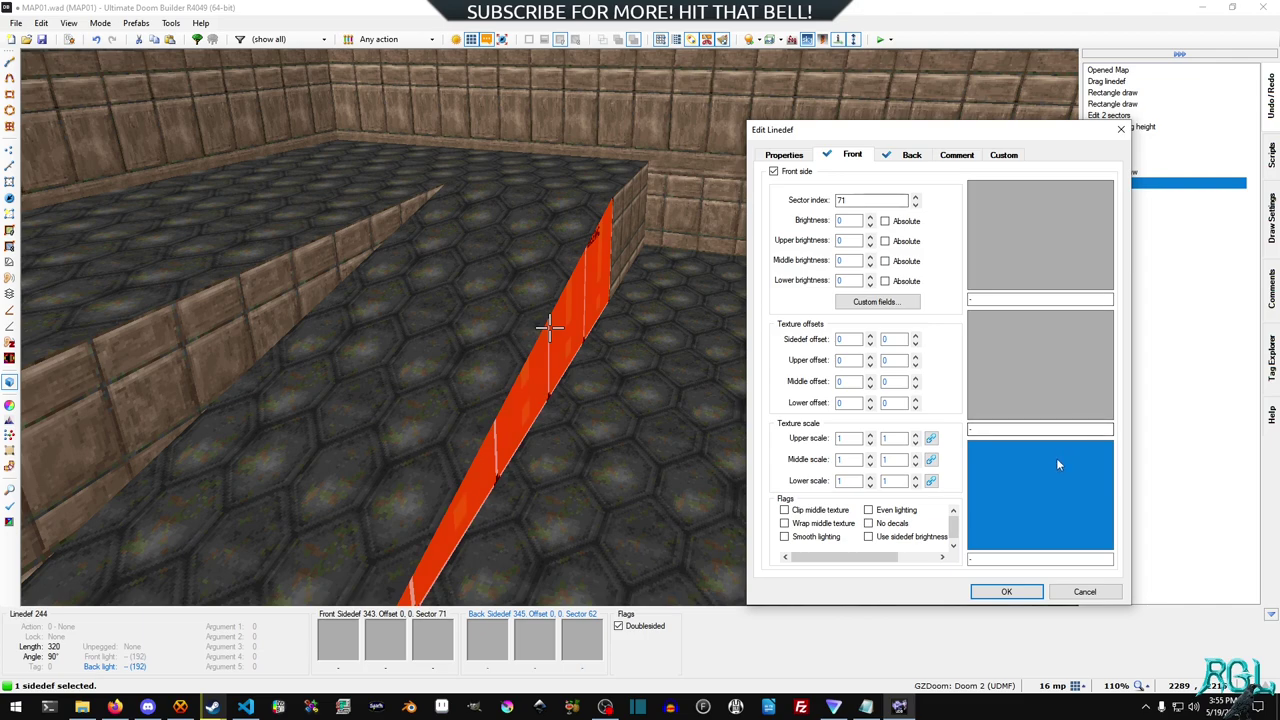
{"action": "left_click", "coordinate": [1007, 492]}
{"action": "double_click", "coordinate": [517, 338]}
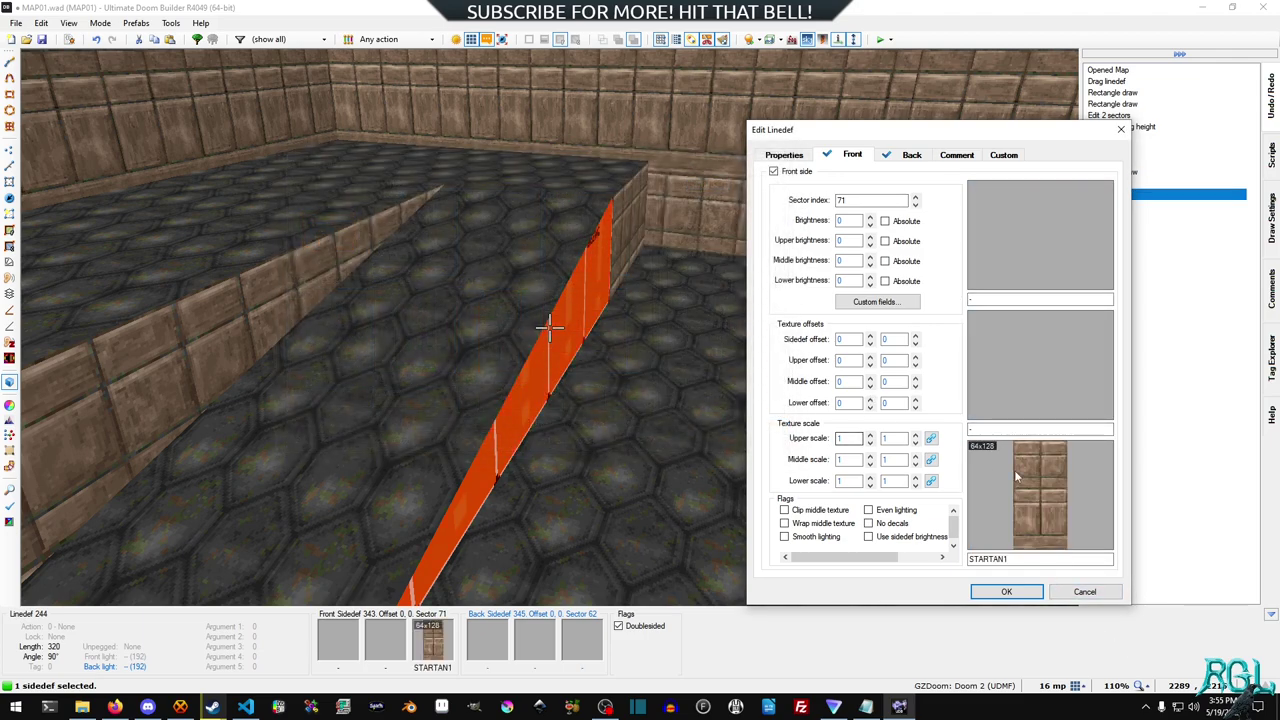
{"action": "left_click", "coordinate": [911, 155]}
{"action": "left_click", "coordinate": [1008, 460]}
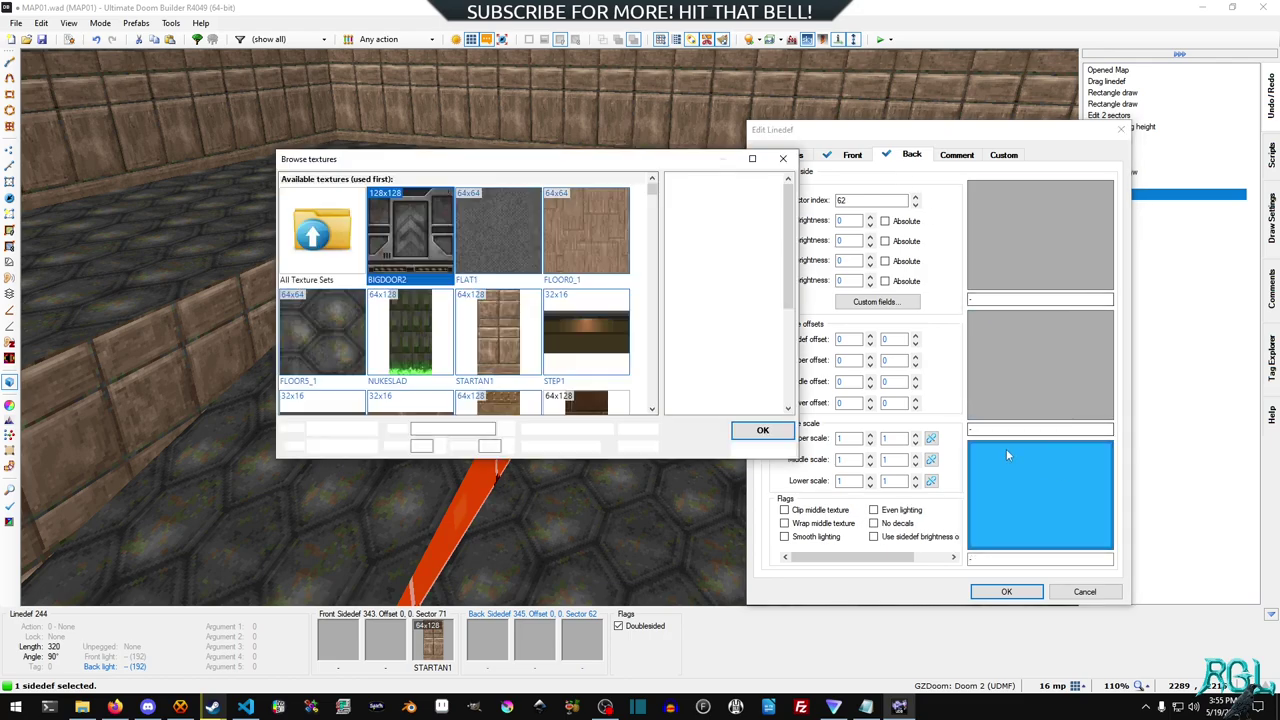
{"action": "double_click", "coordinate": [520, 330]}
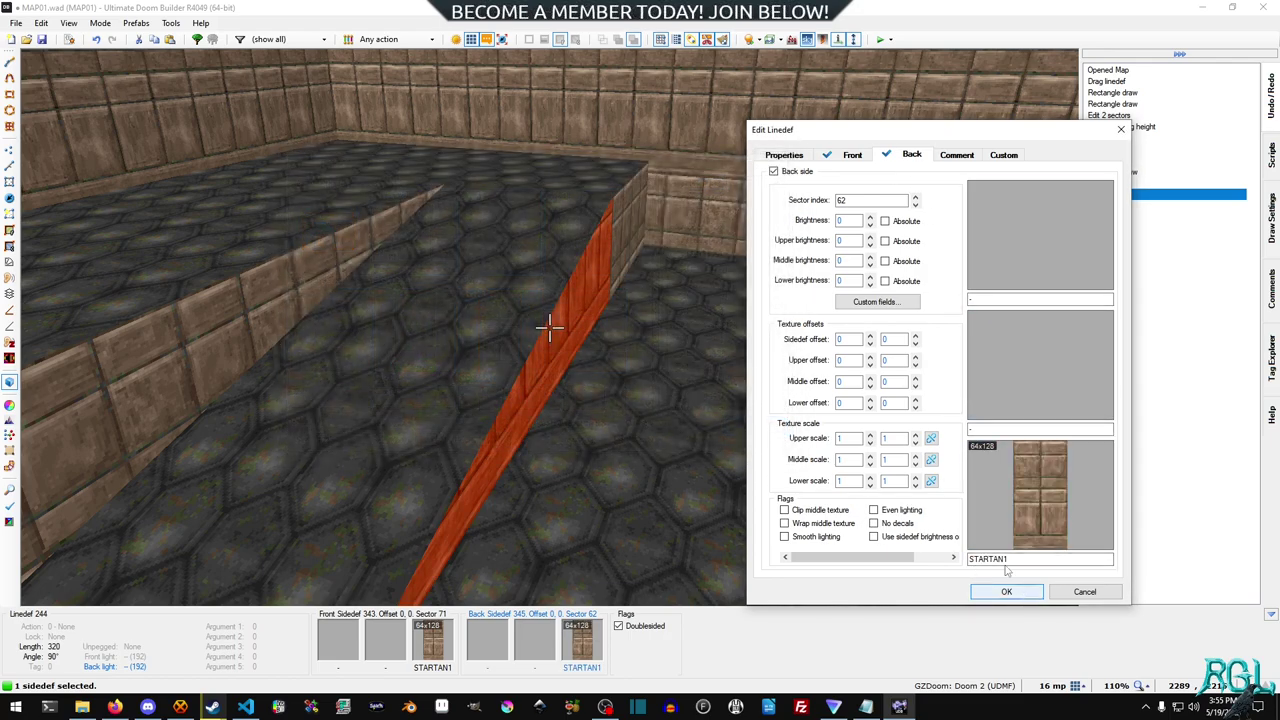
Step: Clear the lower texture from the linedef's front side, apply the edit, and save the map from the 2D view
{"action": "left_click", "coordinate": [849, 155]}
{"action": "right_click", "coordinate": [1028, 433]}
{"action": "right_click", "coordinate": [1017, 488]}
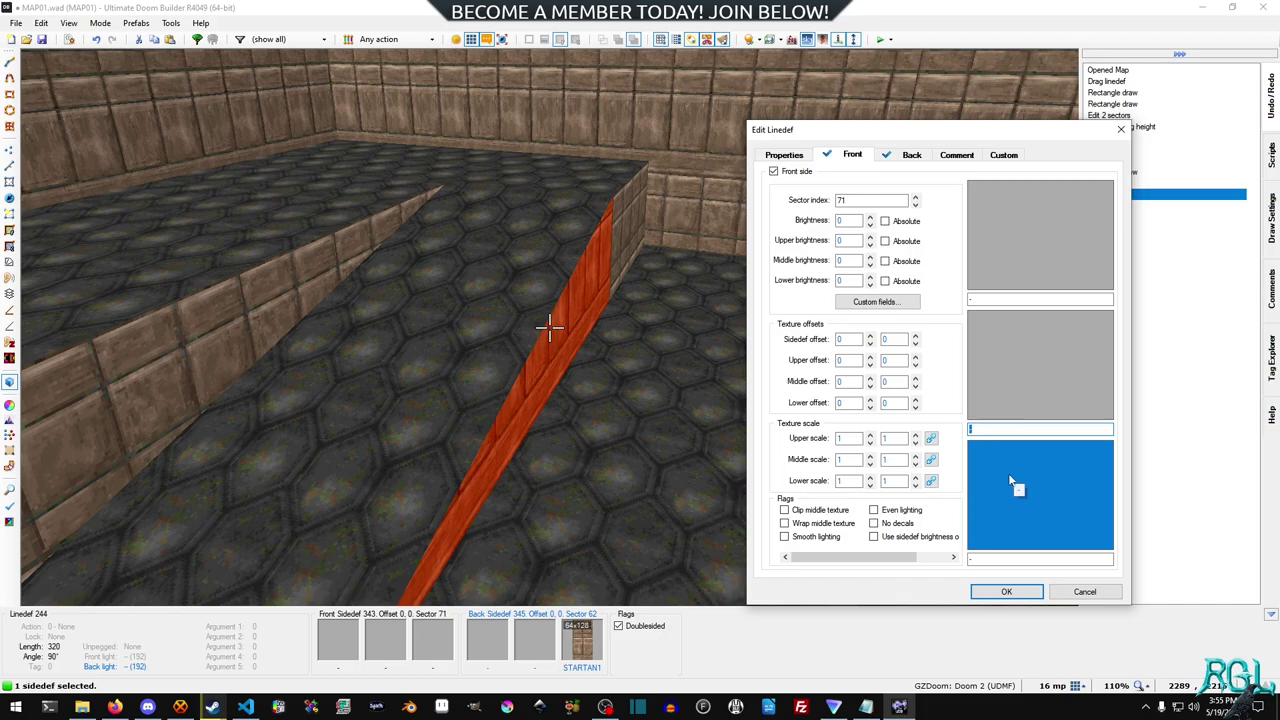
{"action": "left_click", "coordinate": [1017, 592]}
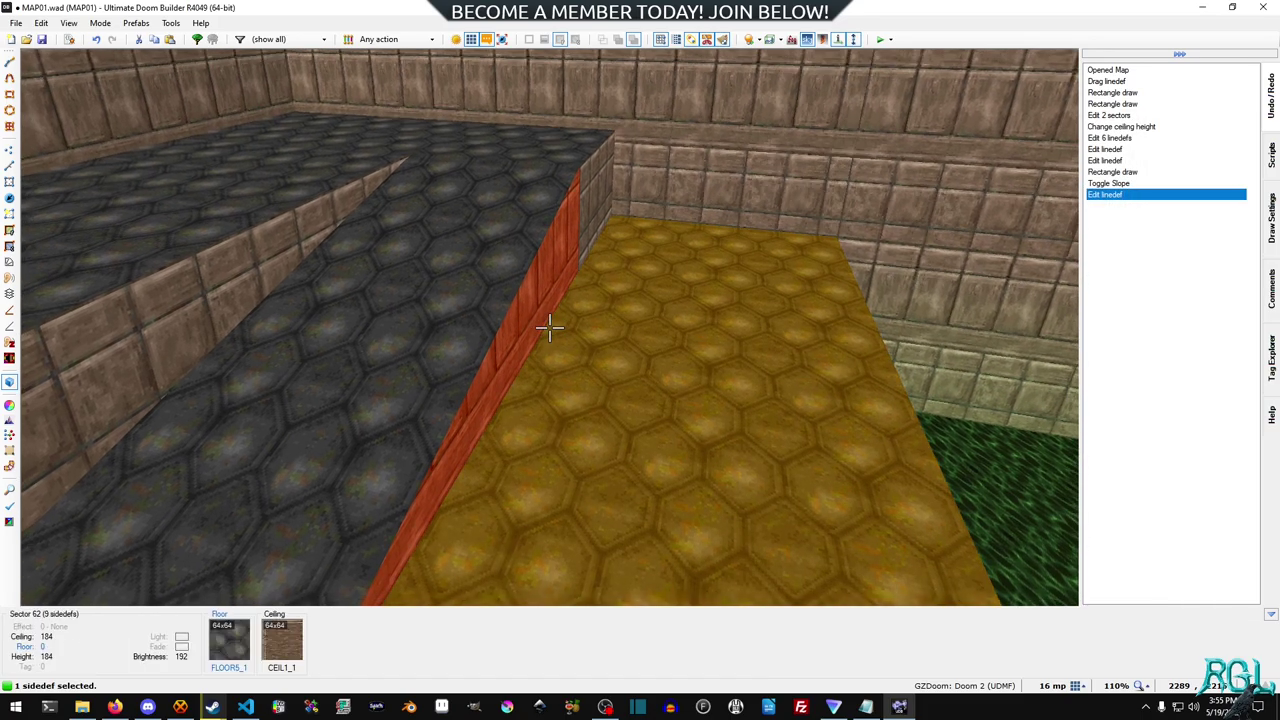
{"action": "key", "text": "q"}
{"action": "key", "text": "ctrl+s"}
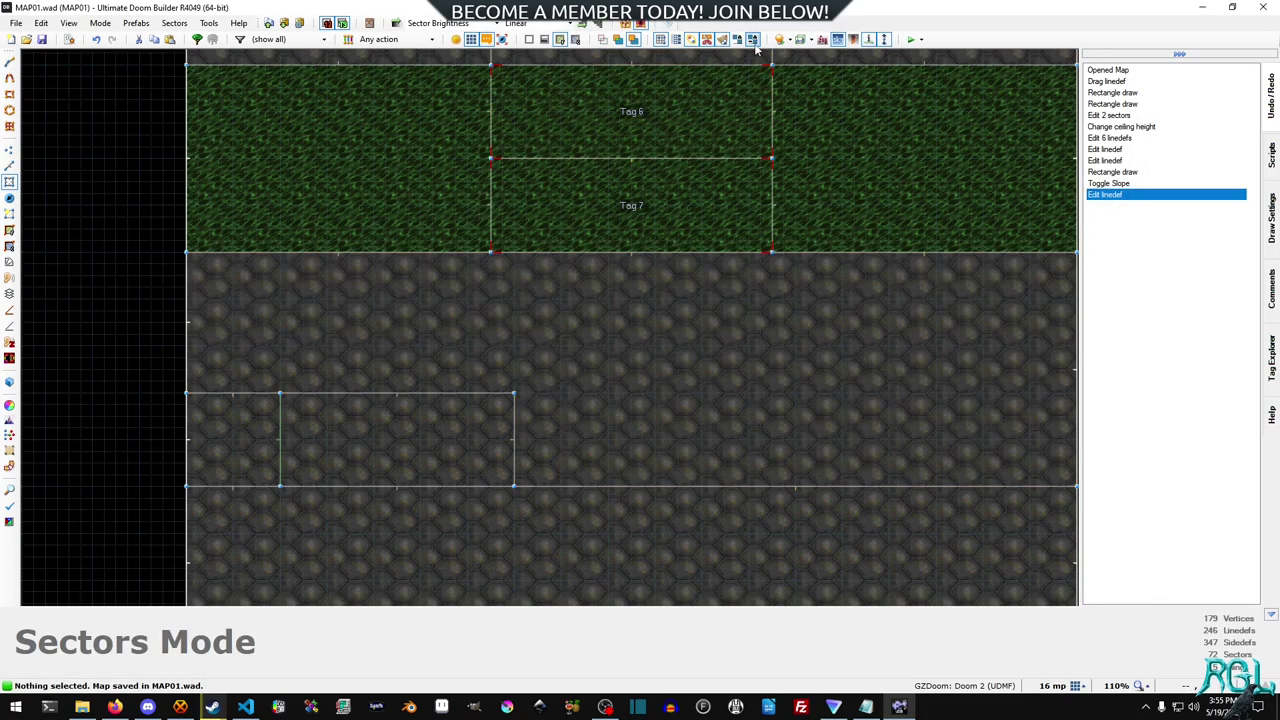
Step: Try to launch a test run of the map in GZDoom, read through the startup log, and exit it
{"action": "left_click", "coordinate": [911, 39]}
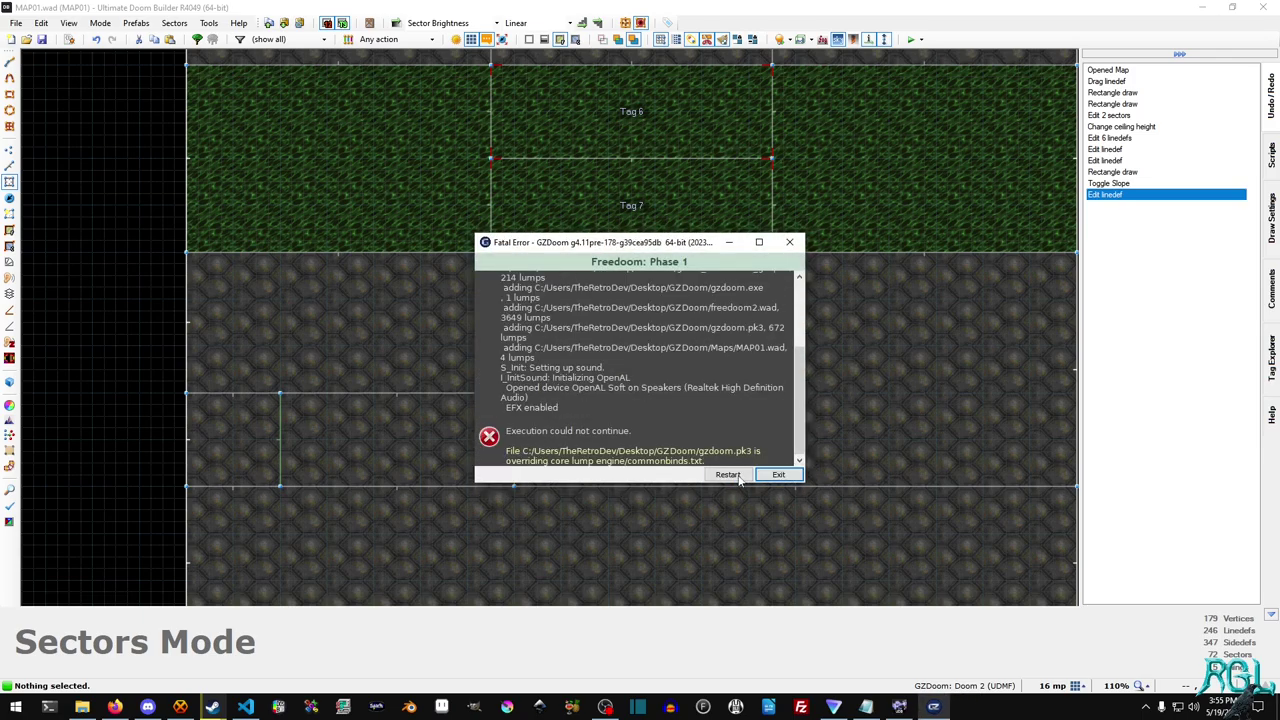
{"action": "scroll", "coordinate": [735, 437], "scroll_direction": "up", "scroll_amount": 2}
{"action": "scroll", "coordinate": [735, 437], "scroll_direction": "up", "scroll_amount": 3}
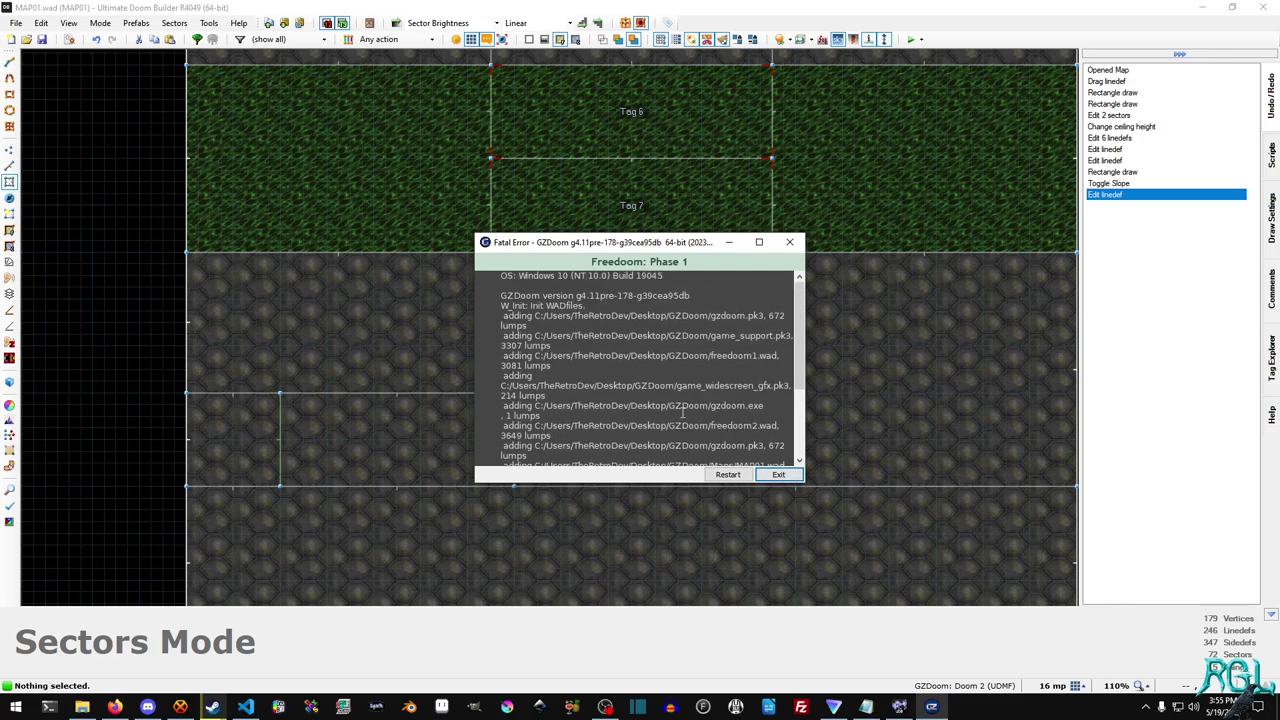
{"action": "left_click_drag", "start_coordinate": [562, 306], "coordinate": [620, 386]}
{"action": "left_click", "coordinate": [620, 386]}
{"action": "scroll", "coordinate": [630, 378], "scroll_direction": "down", "scroll_amount": 4}
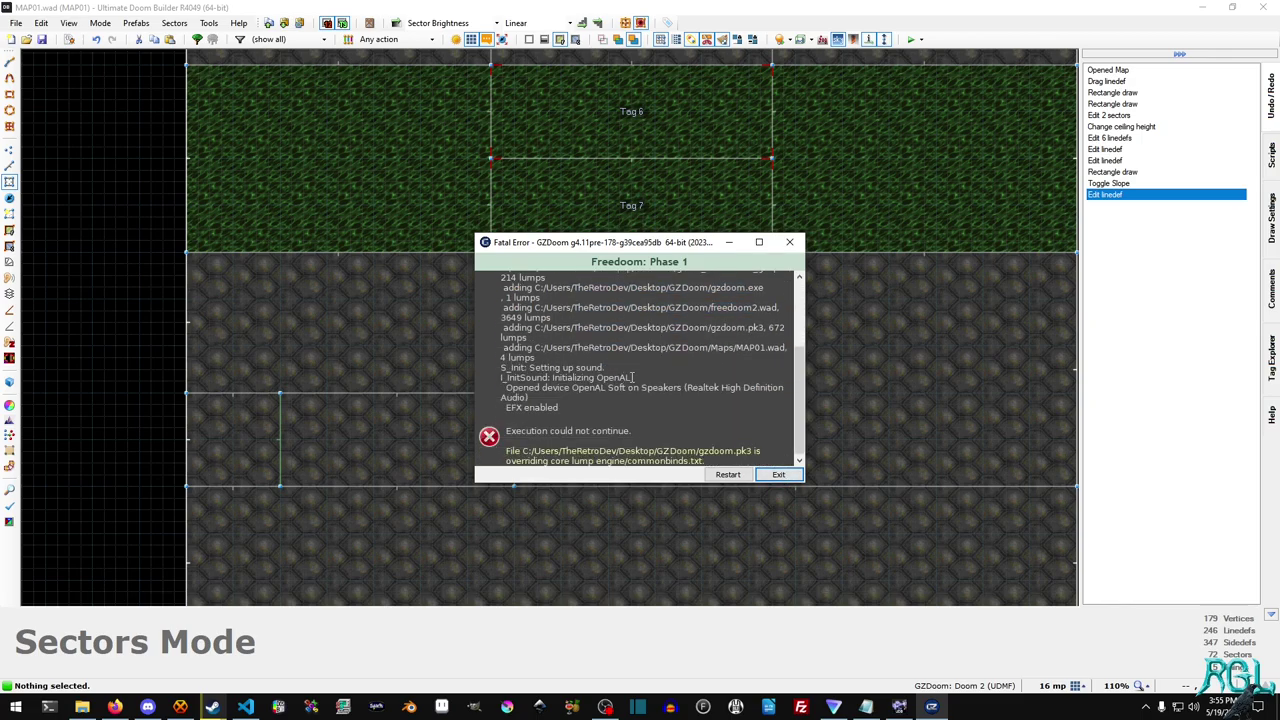
{"action": "left_click", "coordinate": [779, 474]}
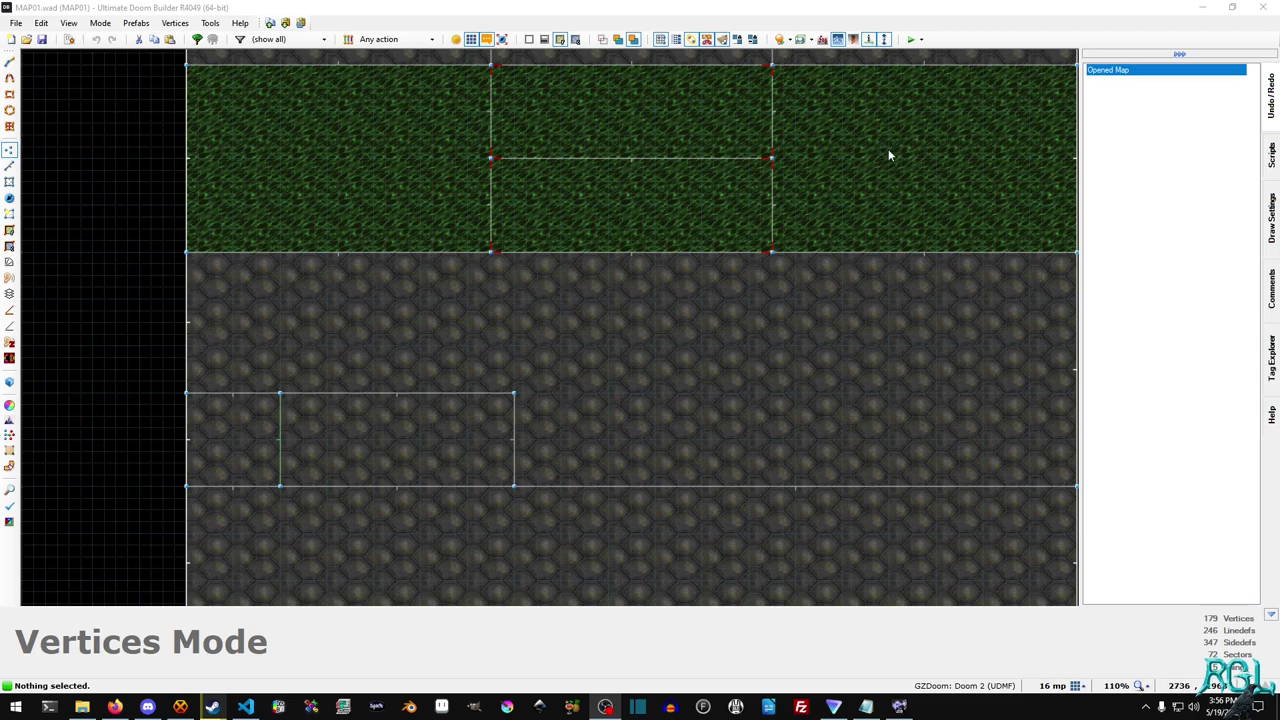
Step: Launch a test run of the map and walk through the first rooms and green-lit corridor into the southern room
{"action": "left_click", "coordinate": [910, 39]}
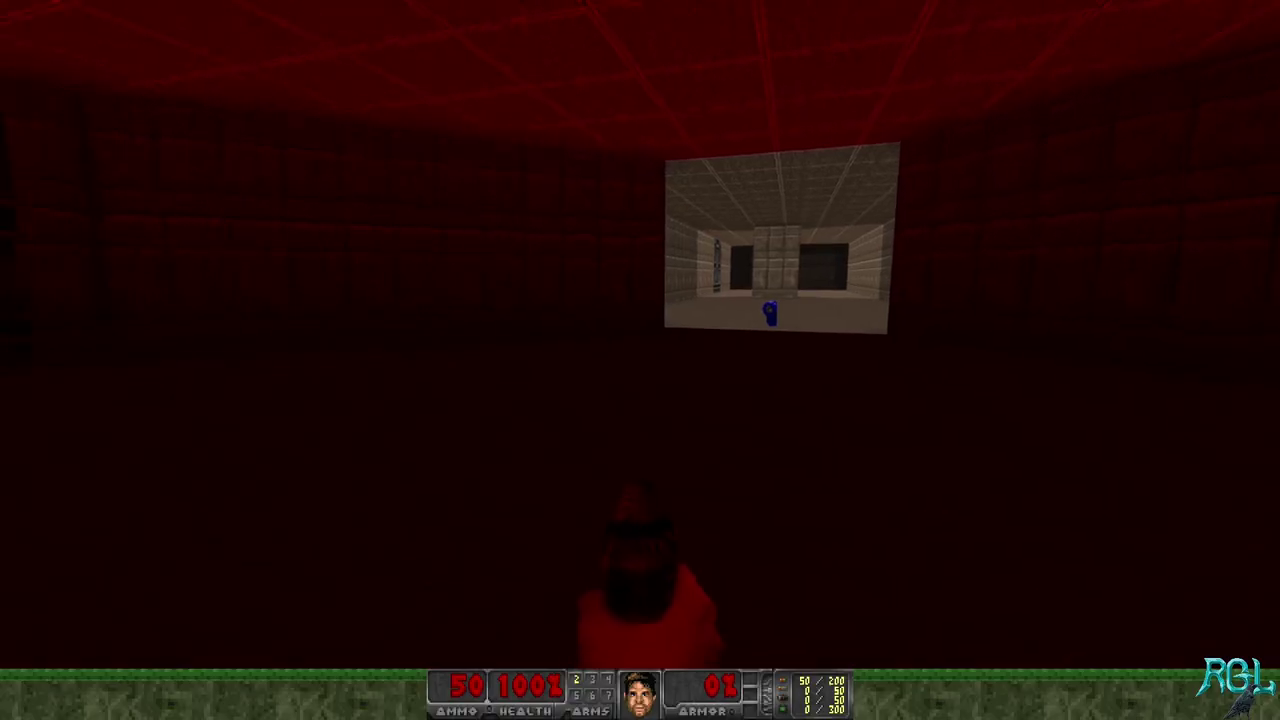
{"action": "key", "text": "w"}
{"action": "key", "text": "w"}
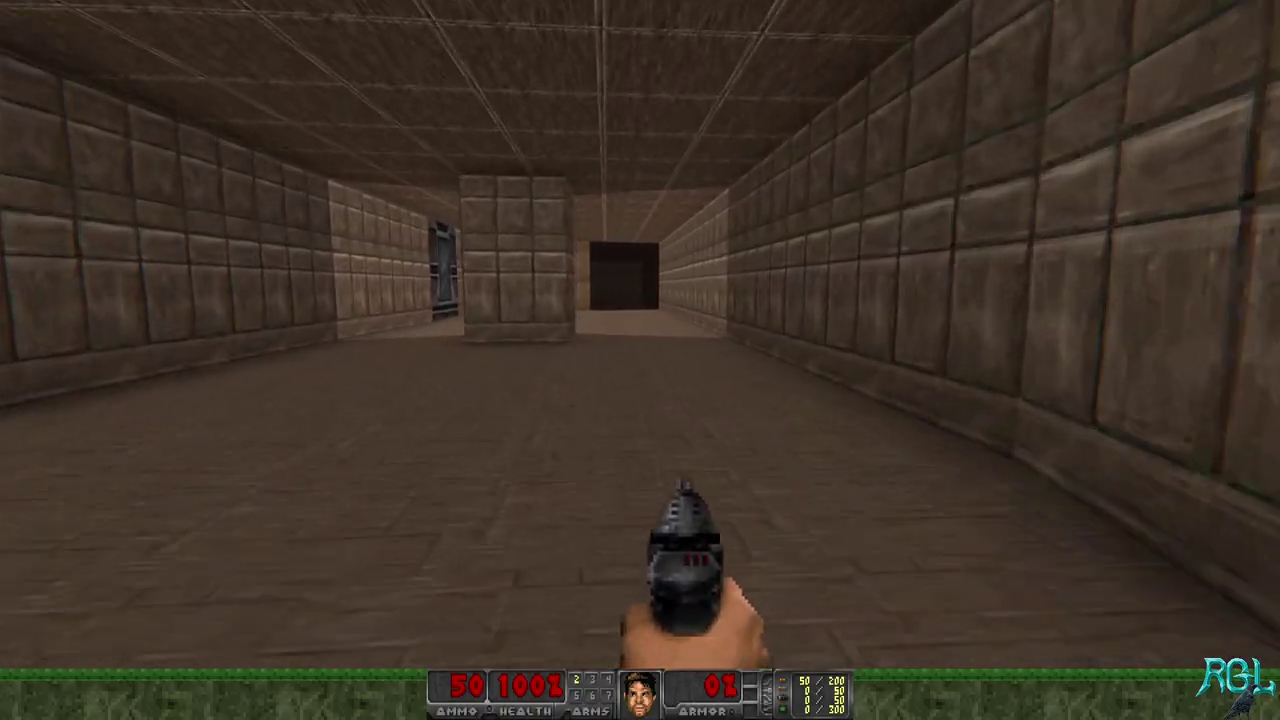
{"action": "key", "text": "a"}
{"action": "key", "text": "w"}
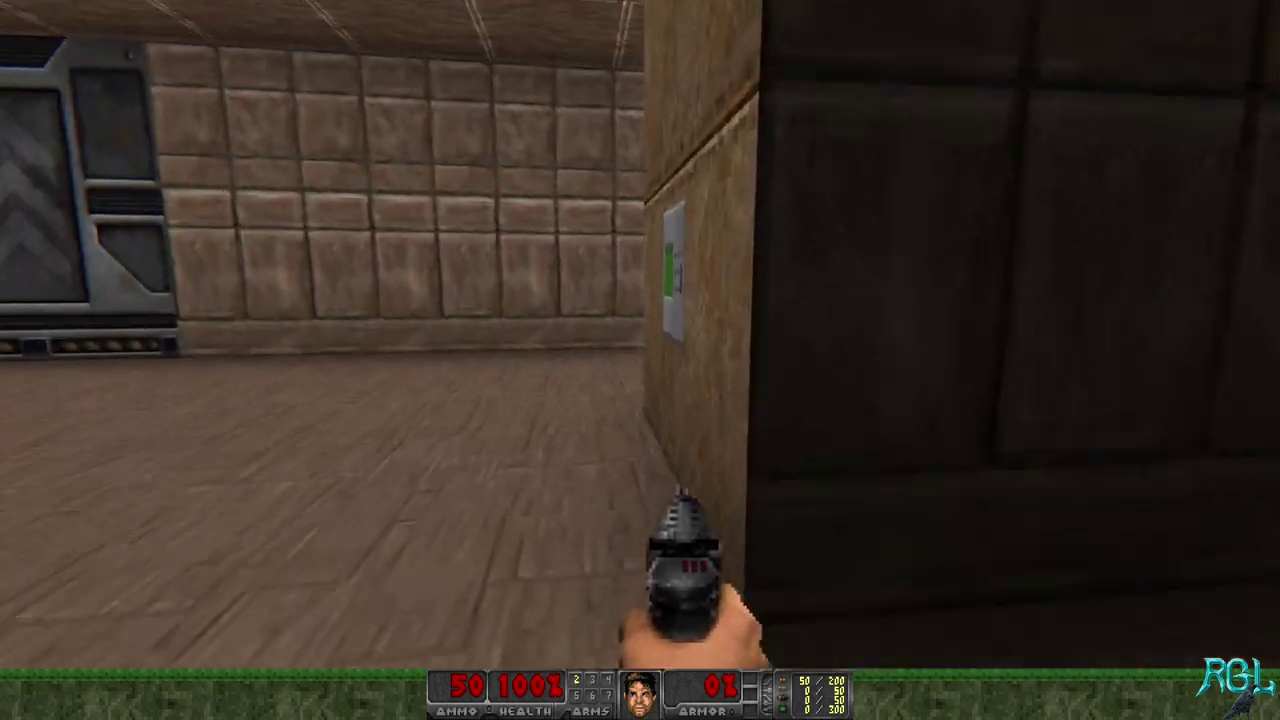
{"action": "key", "text": "w"}
{"action": "key", "text": "w"}
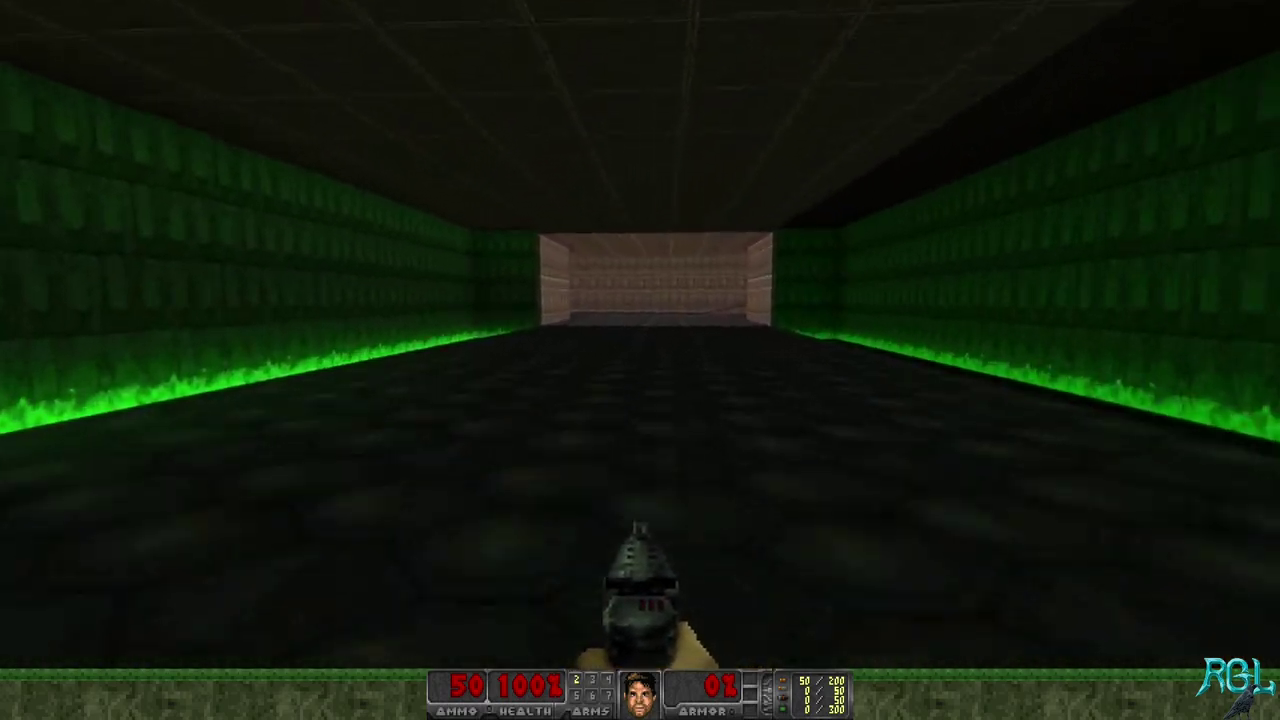
{"action": "key", "text": "w"}
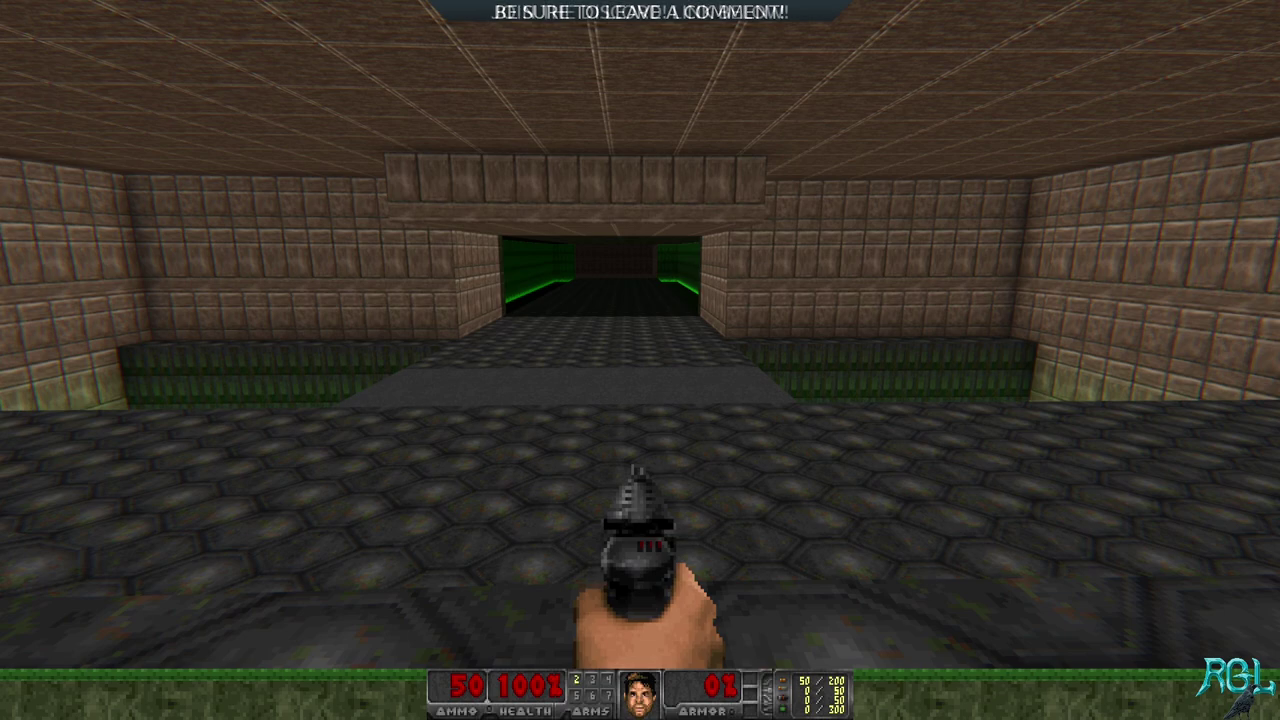
Step: Walk over to the ramp in the southern room and examine its sloped floor and textured outer side in-game
{"action": "key", "text": "Left"}
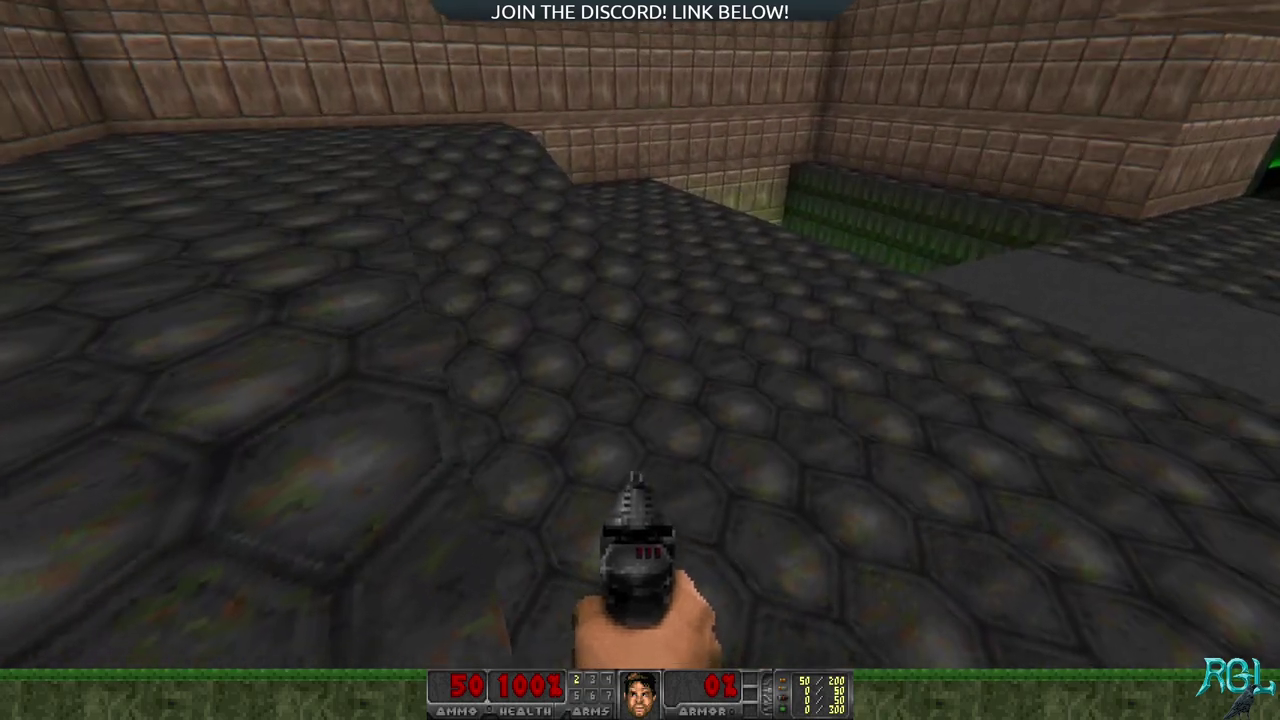
{"action": "key", "text": "w"}
{"action": "key", "text": "Up"}
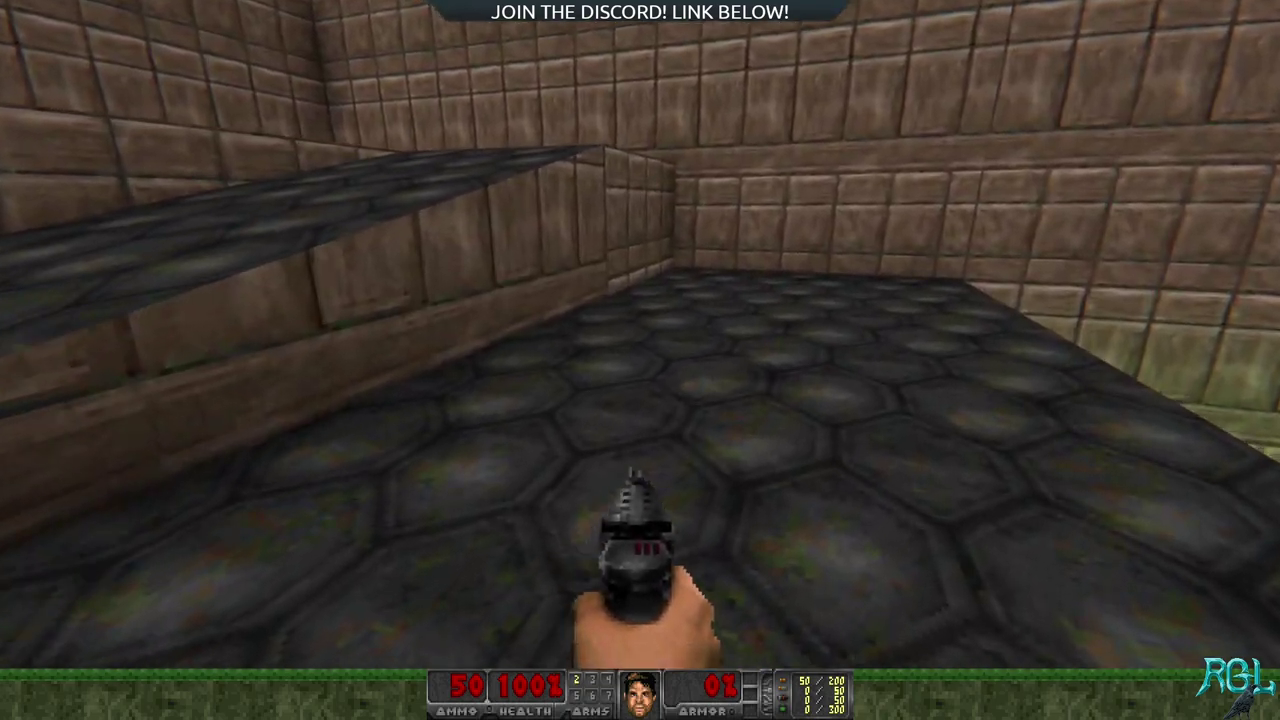
{"action": "key", "text": "w"}
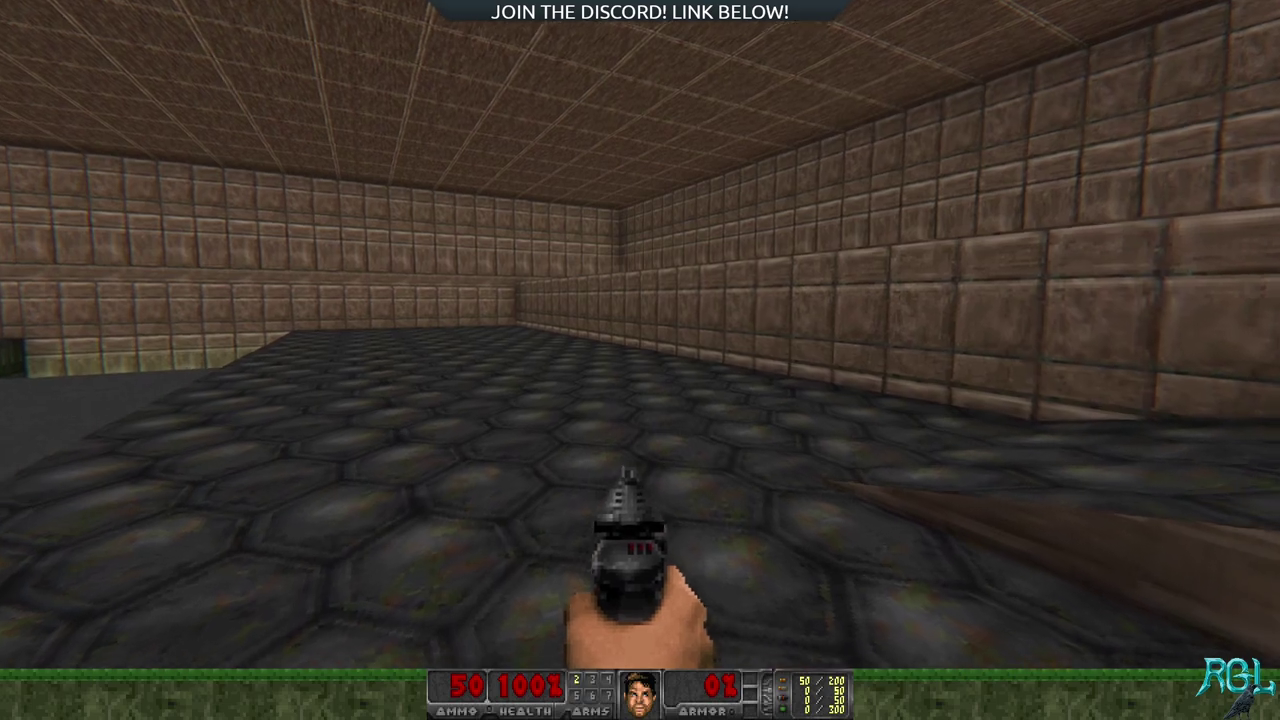
{"action": "key", "text": "Right"}
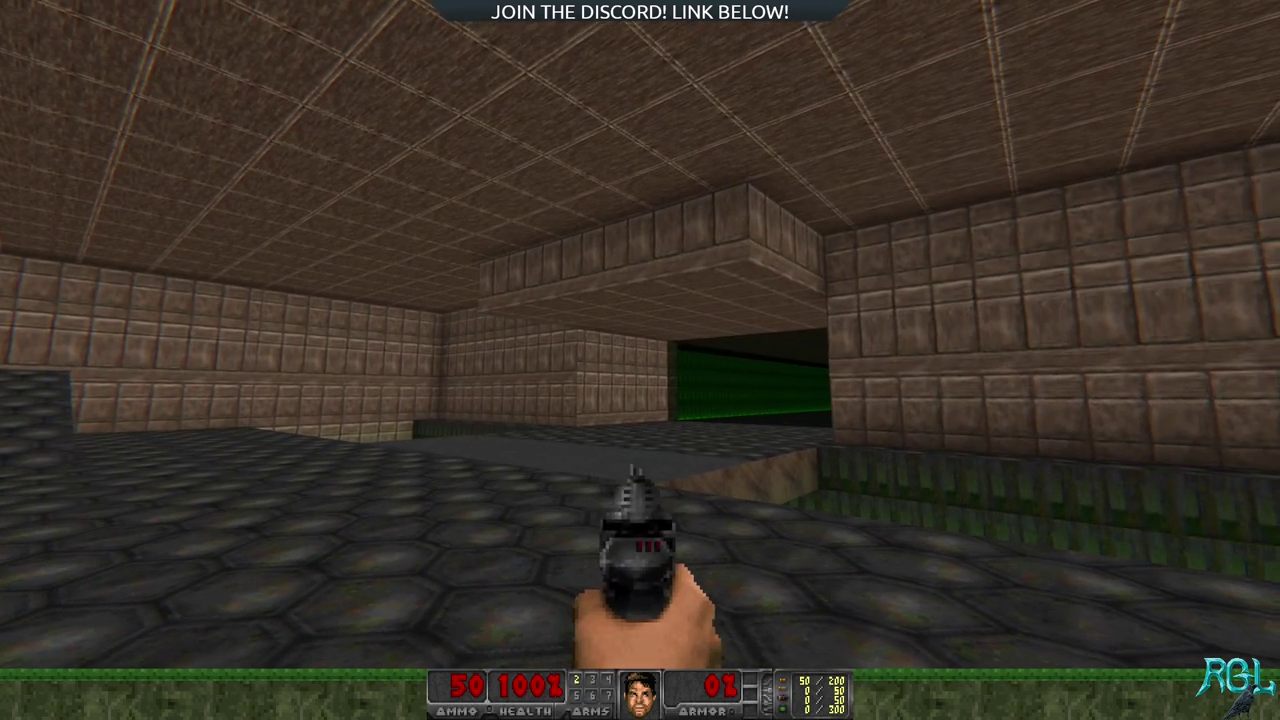